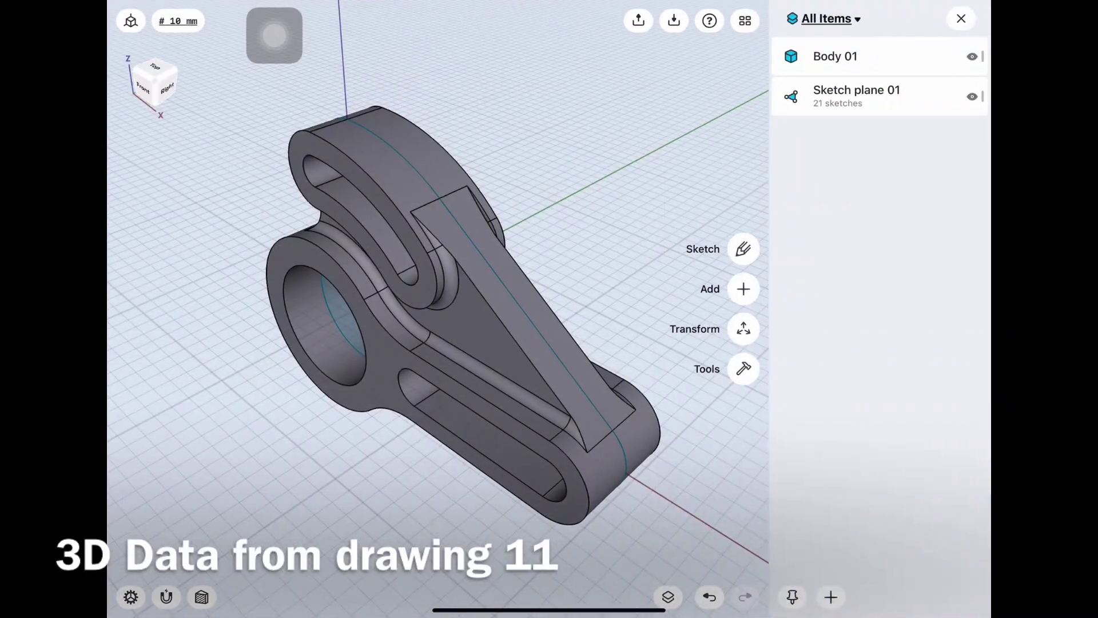
Hide Sketch plane 01 so only Body 01 is visible, and bring up the export options
click(972, 96)
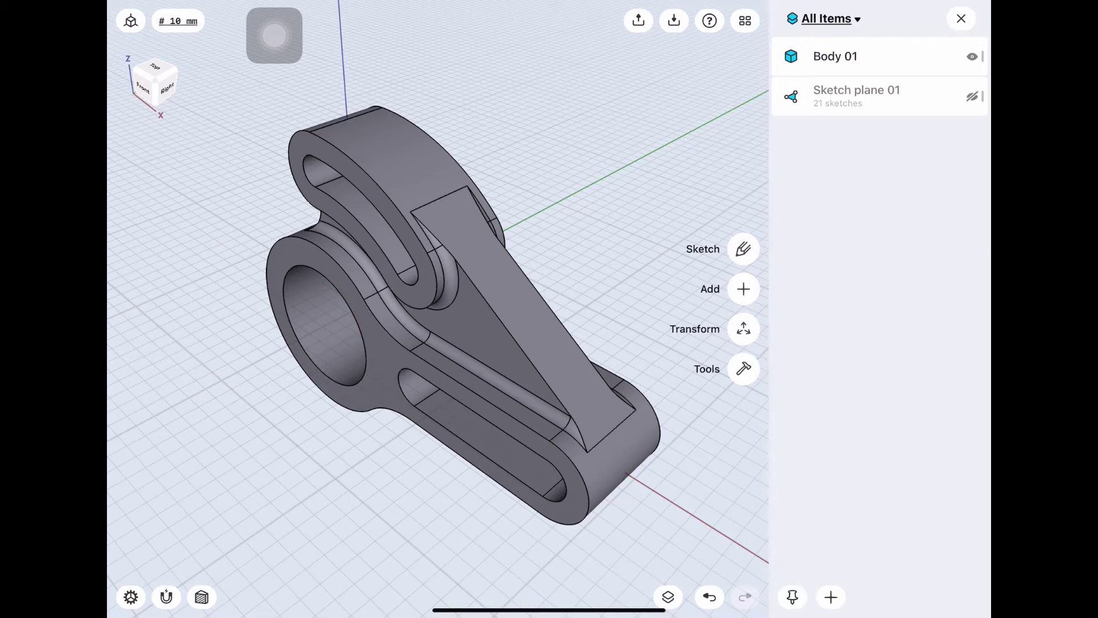
click(638, 21)
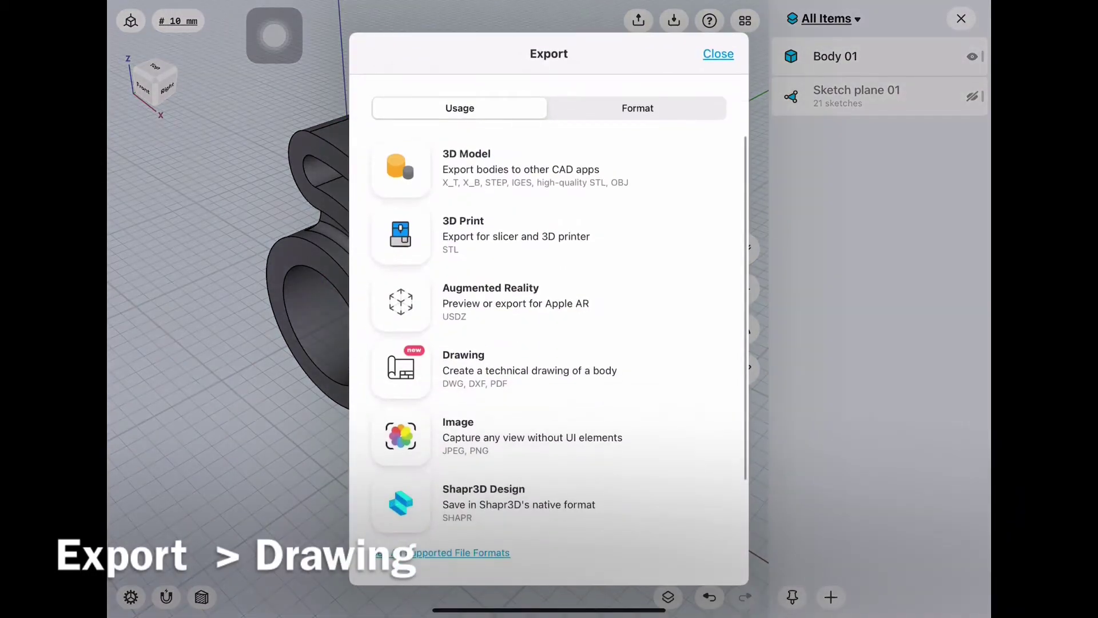
Start a technical drawing export for Body 01
click(463, 369)
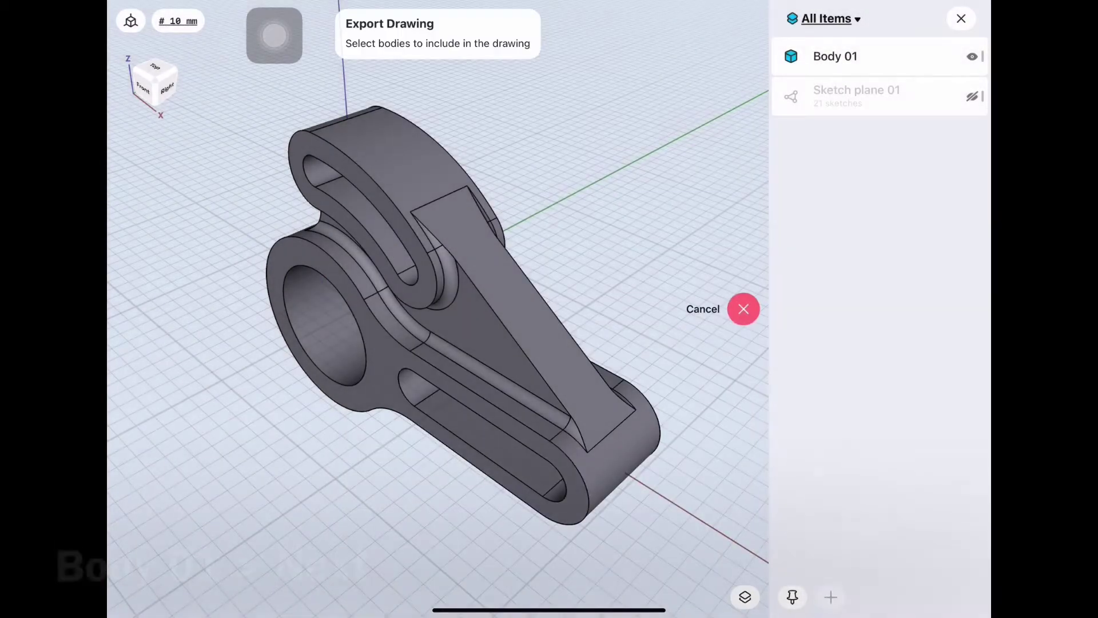
click(835, 56)
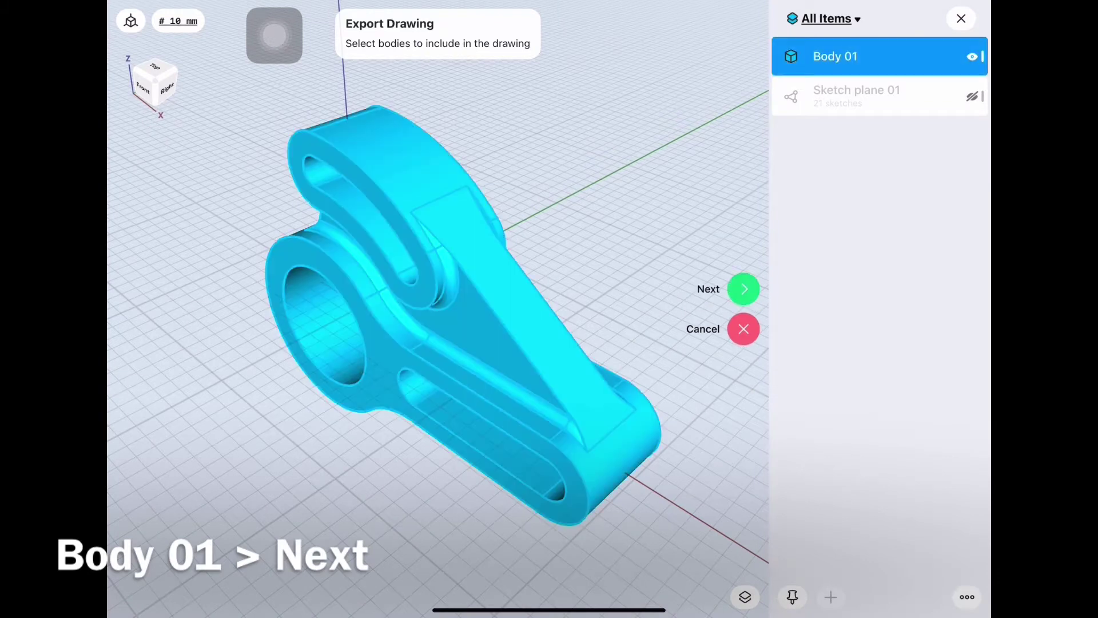
click(743, 289)
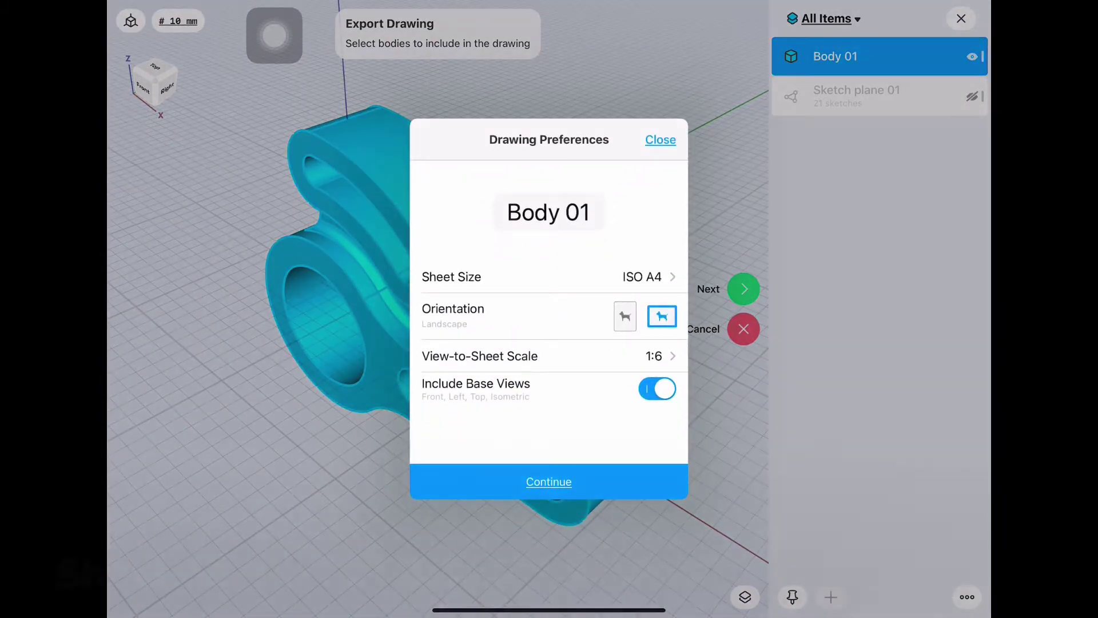
Set the drawing sheet to ISO A3 in landscape orientation at 1:1 view-to-sheet scale
click(451, 277)
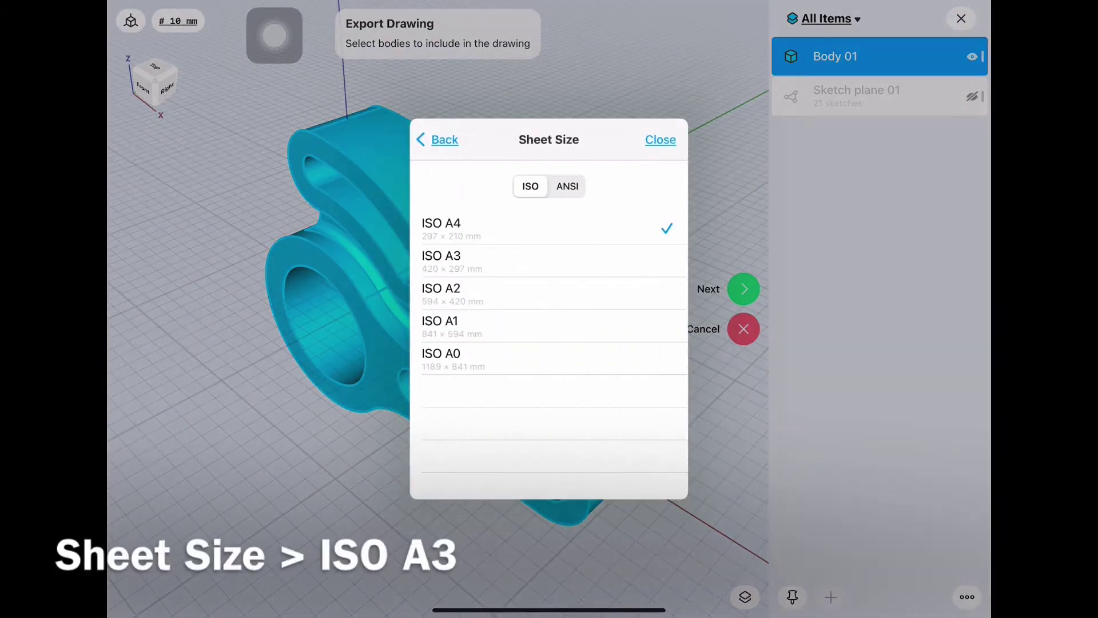
click(567, 186)
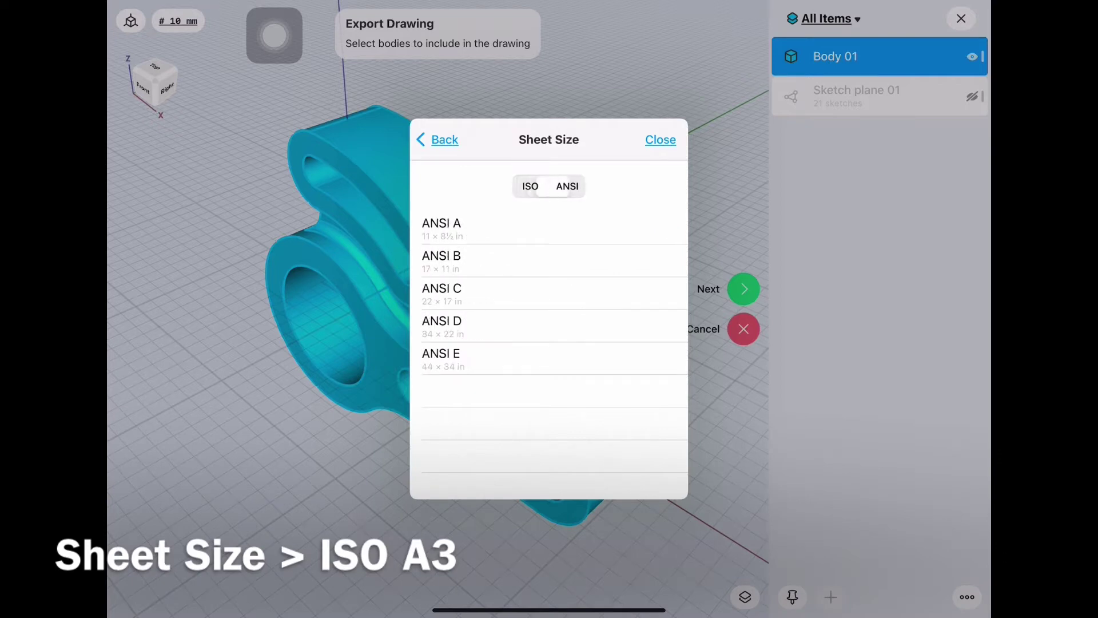
click(530, 186)
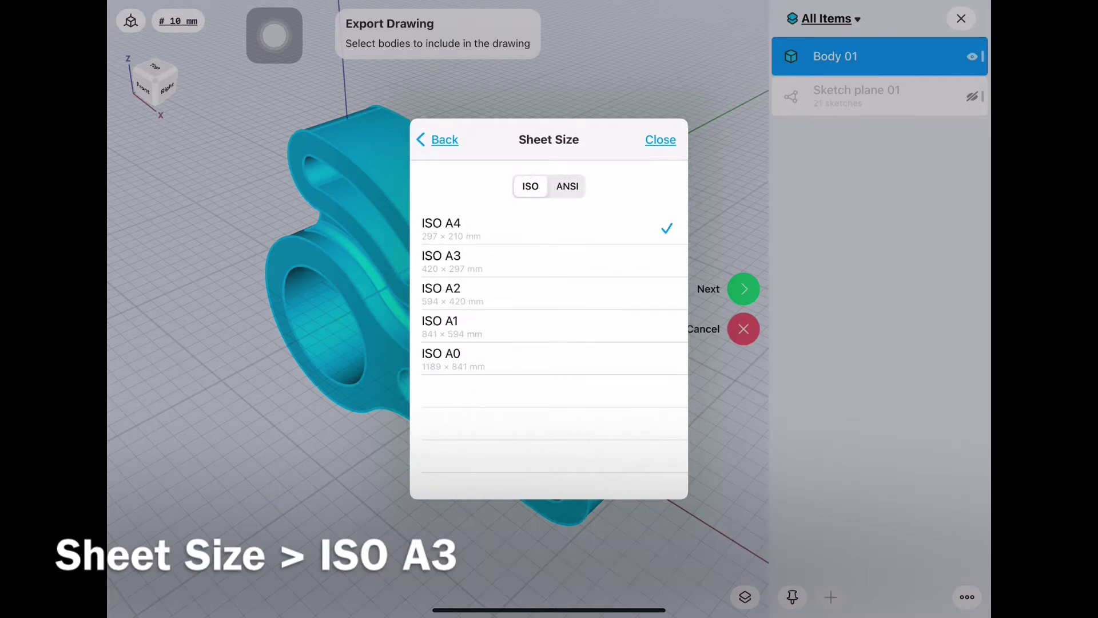
click(441, 260)
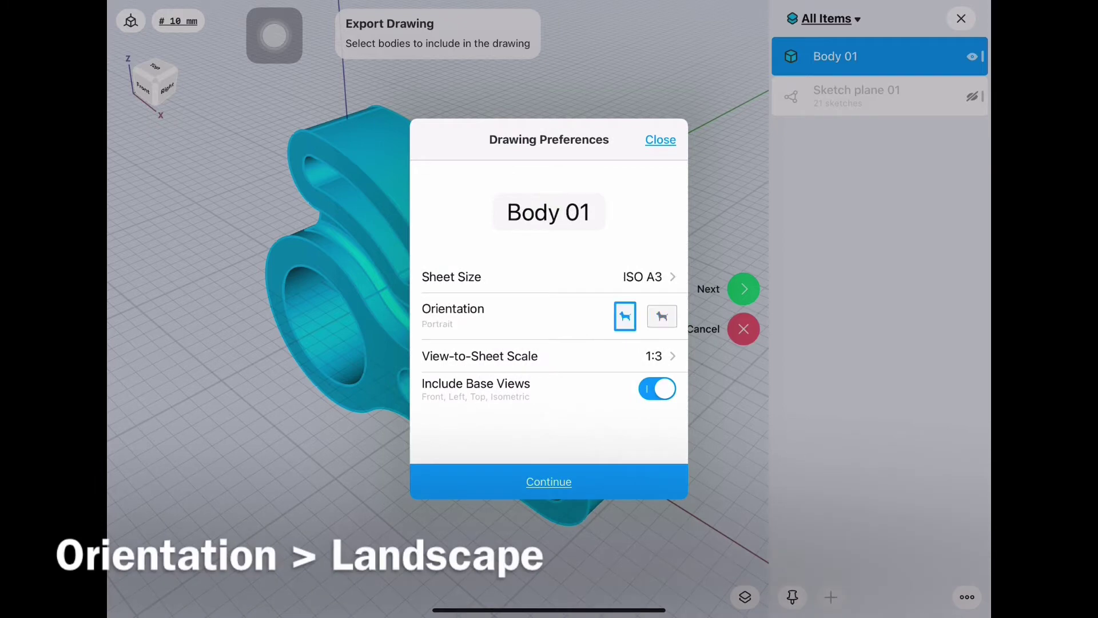
click(662, 317)
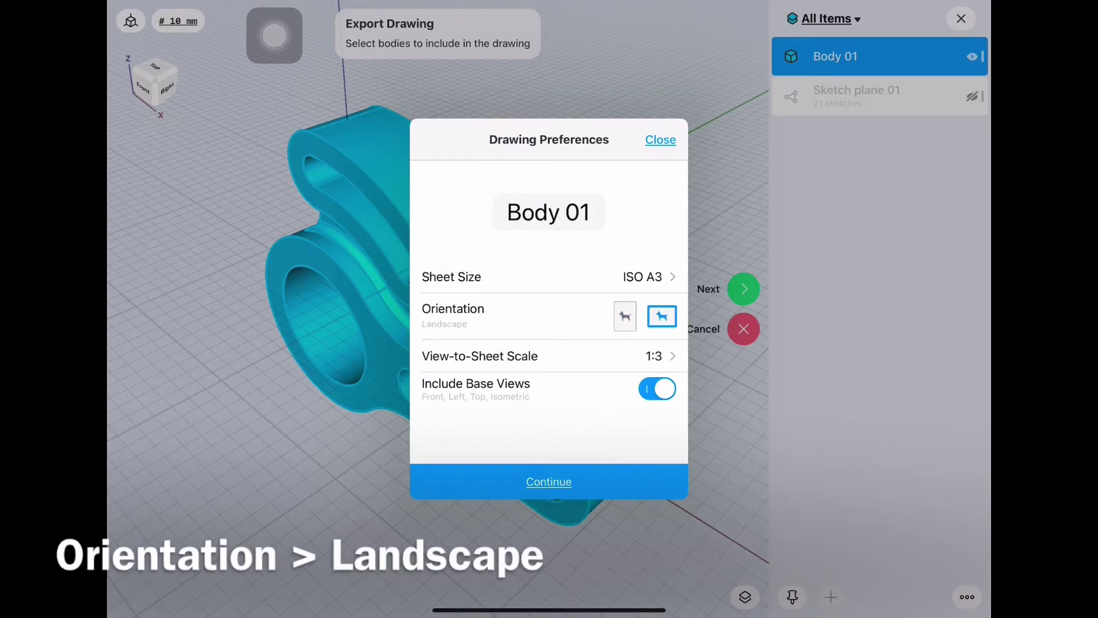
click(549, 356)
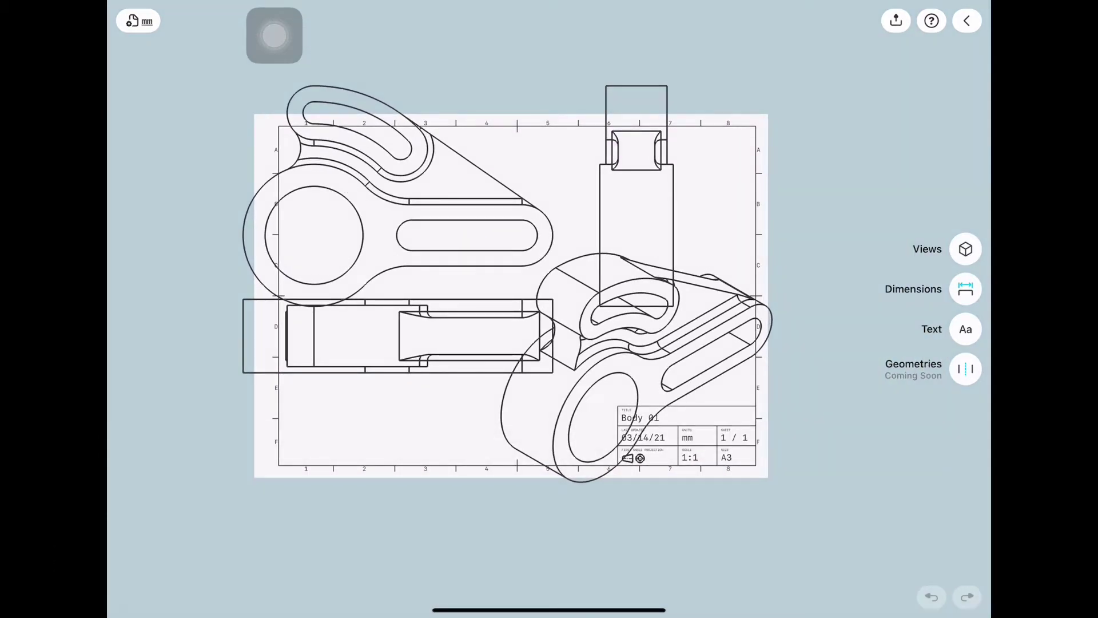
Change the drawing's sheet size to ISO A2
click(138, 21)
click(171, 97)
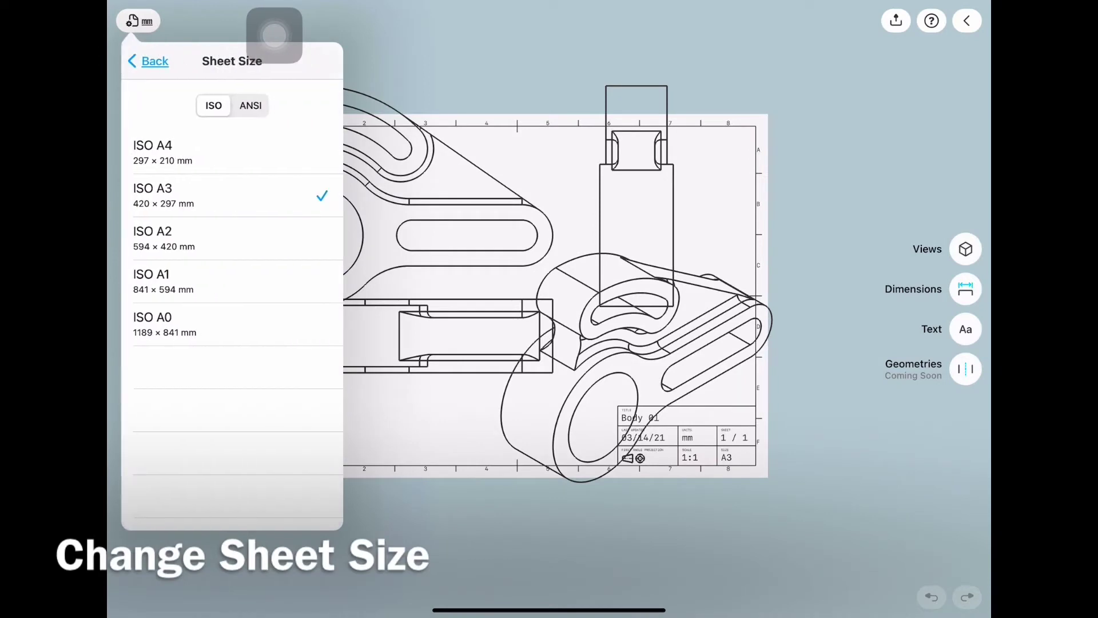
click(152, 238)
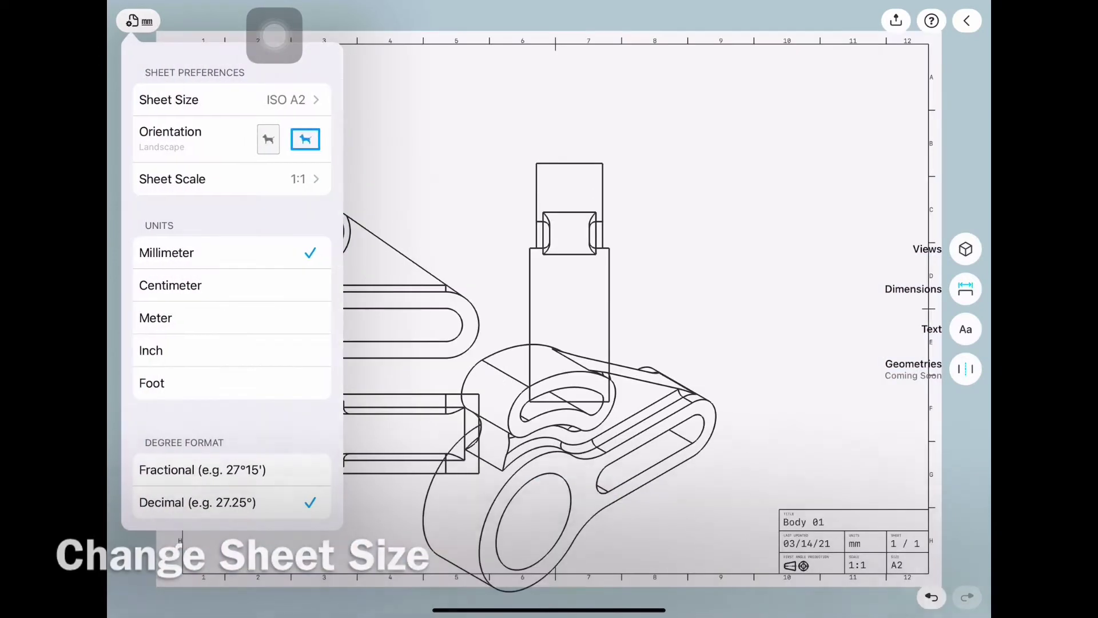
click(138, 20)
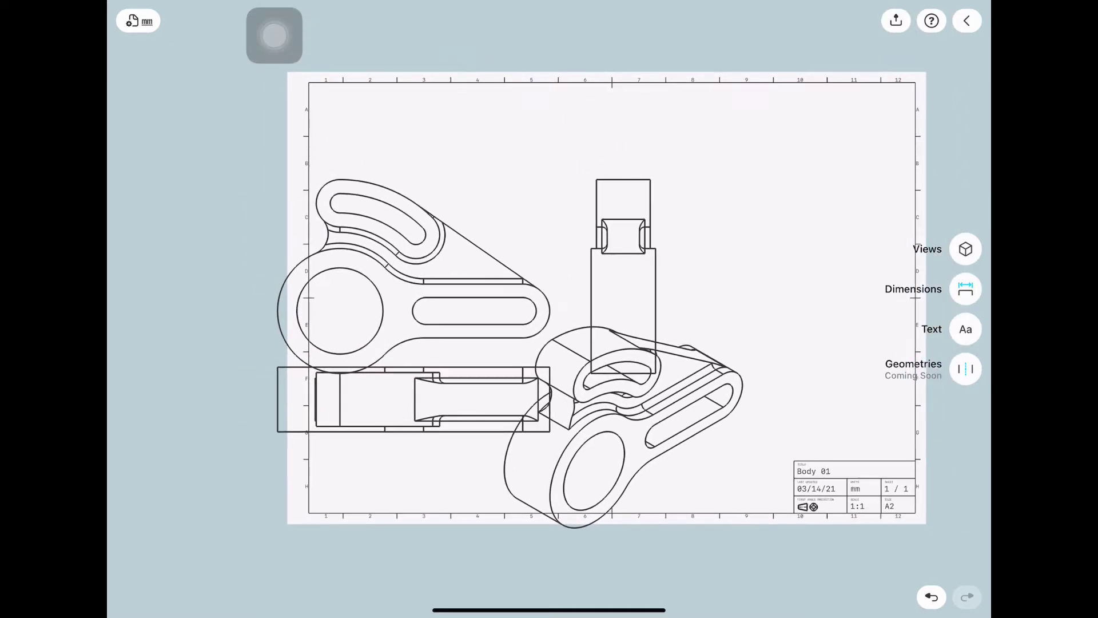
Check the sheet scale and set the drawing units to millimetres
click(138, 21)
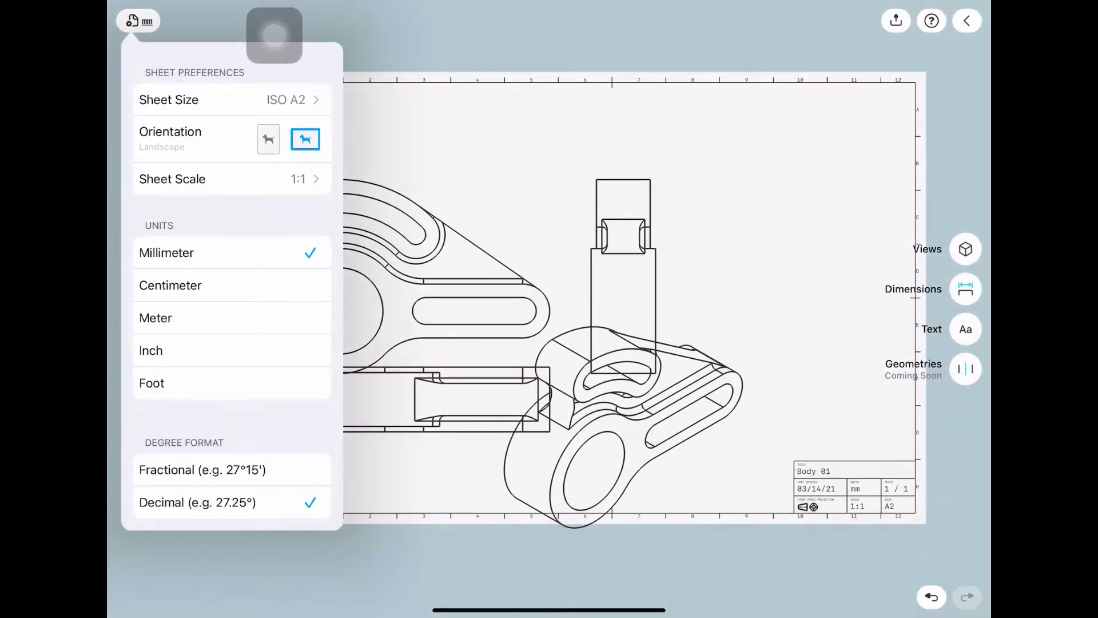
click(172, 179)
click(148, 61)
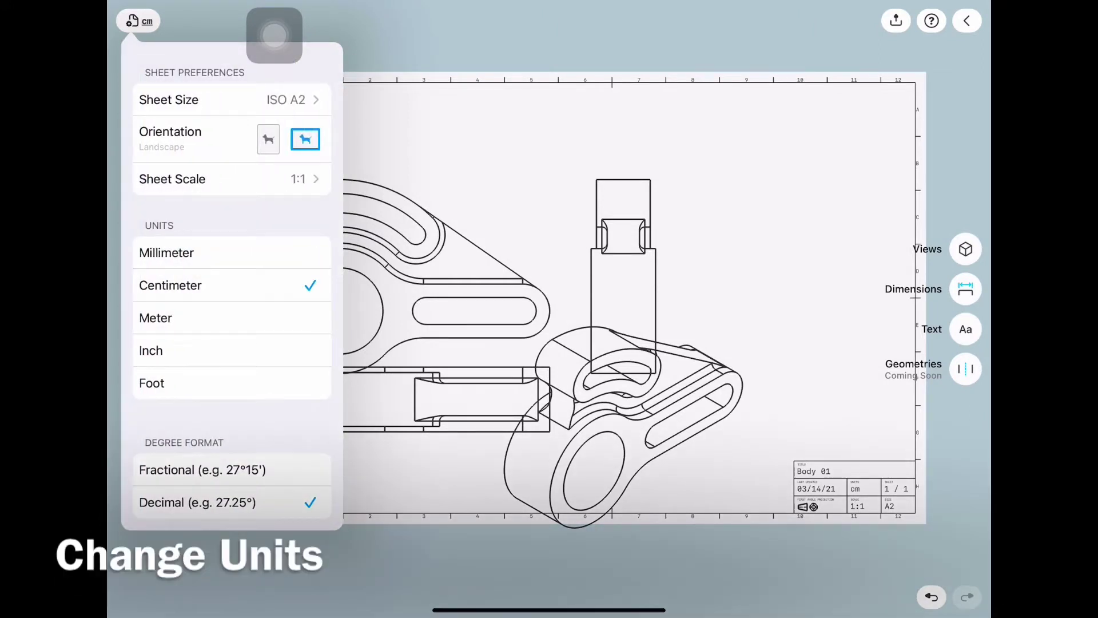
click(166, 253)
scroll(232, 286, down, 2)
scroll(231, 286, up, 3)
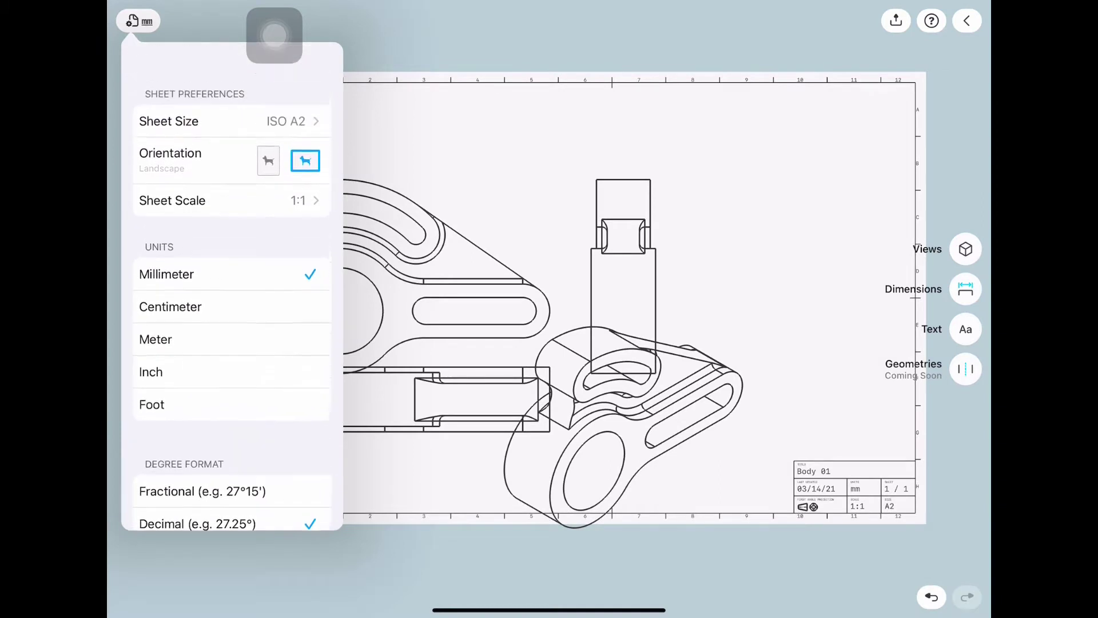
scroll(232, 304, down, 1)
key(Escape)
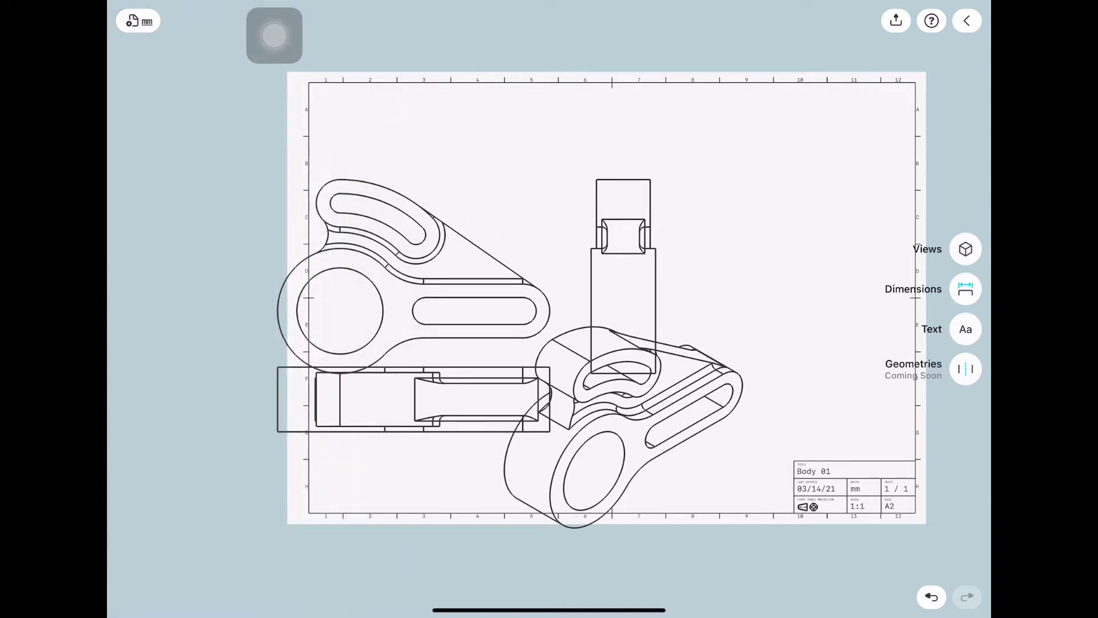
Move the Left view to the right side of the sheet
click(966, 249)
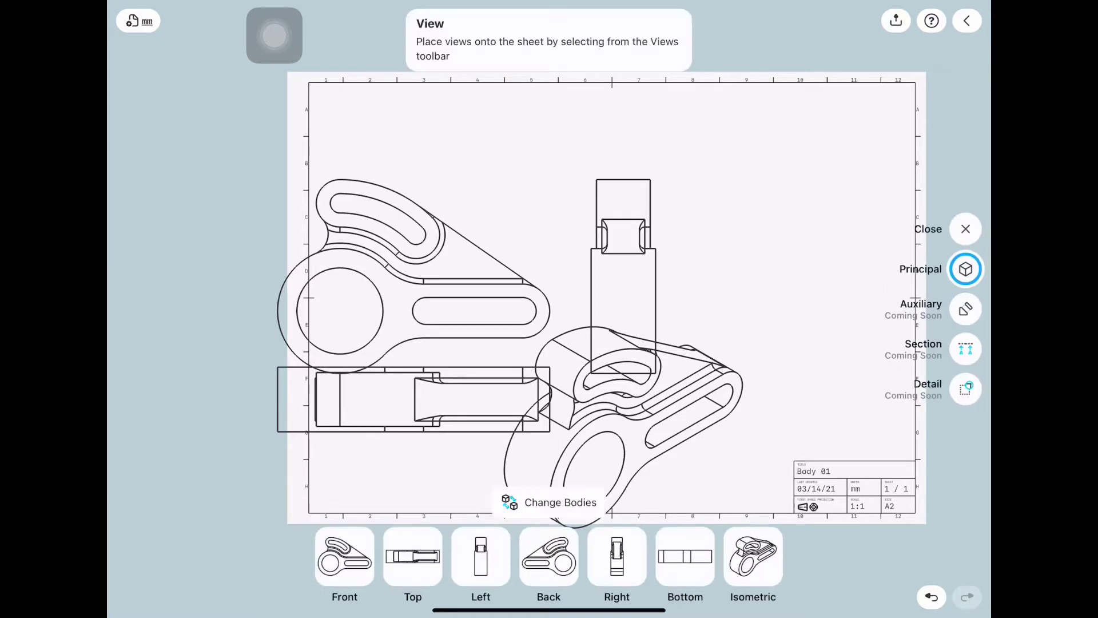
click(965, 229)
click(656, 312)
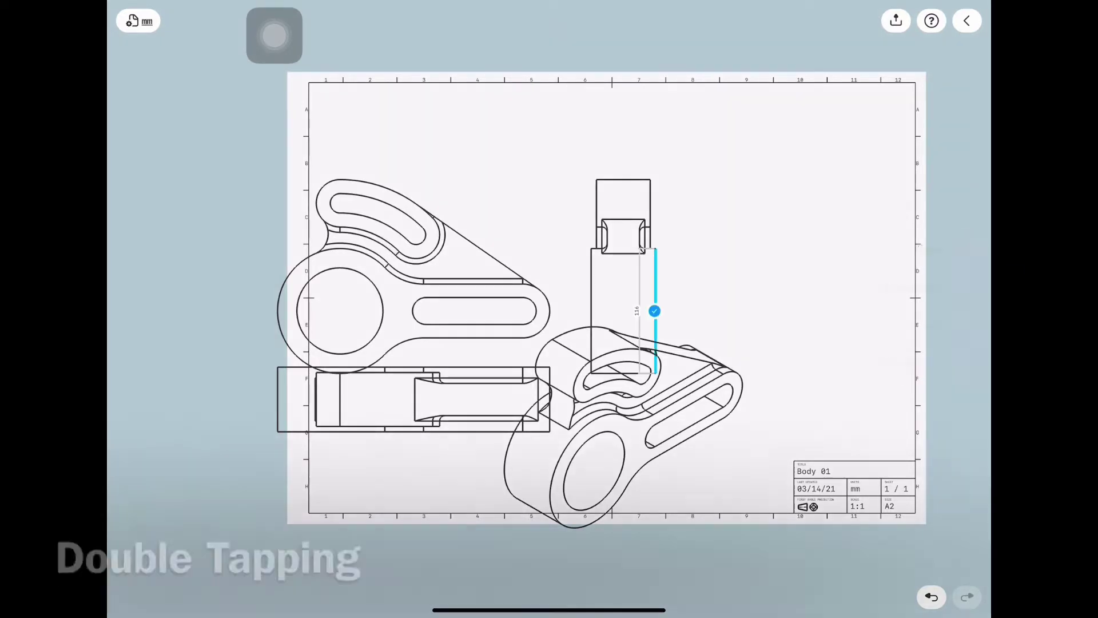
double_click(655, 312)
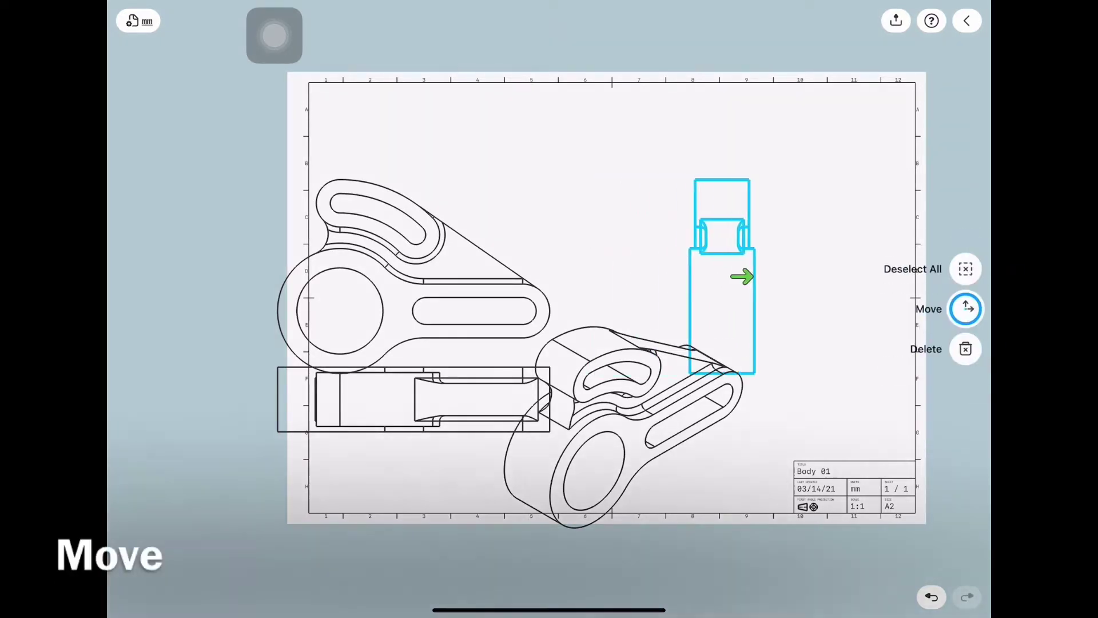
drag(644, 276, 810, 277)
Move the front view up and shift the long lower view to the right
click(480, 248)
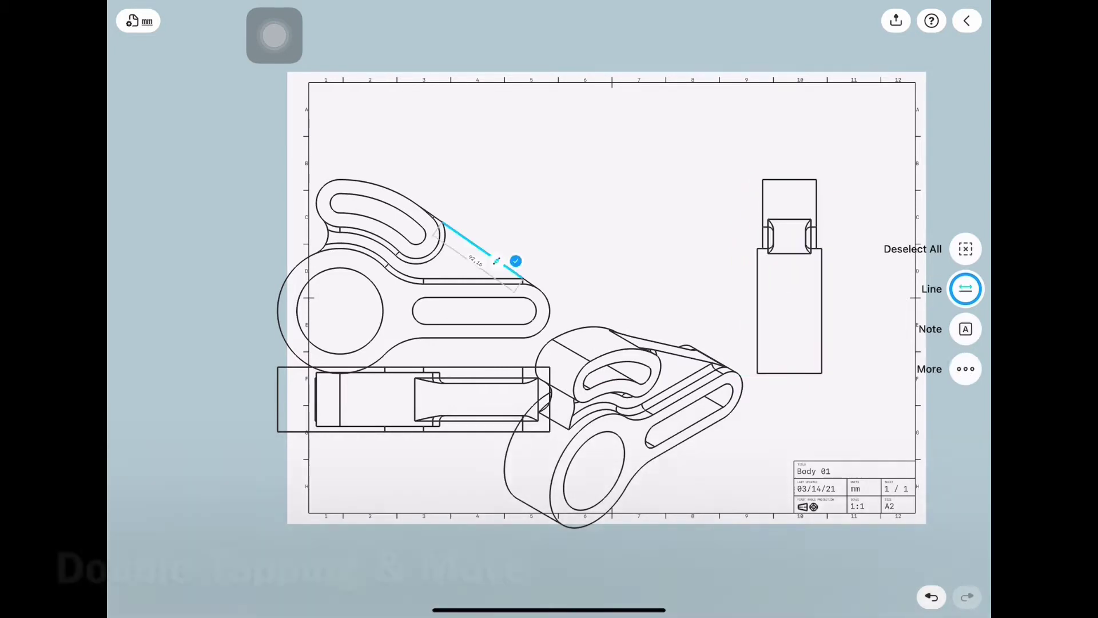
double_click(481, 248)
mouse_move(413, 276)
mouse_down()
mouse_move(414, 193)
mouse_move(504, 193)
mouse_up()
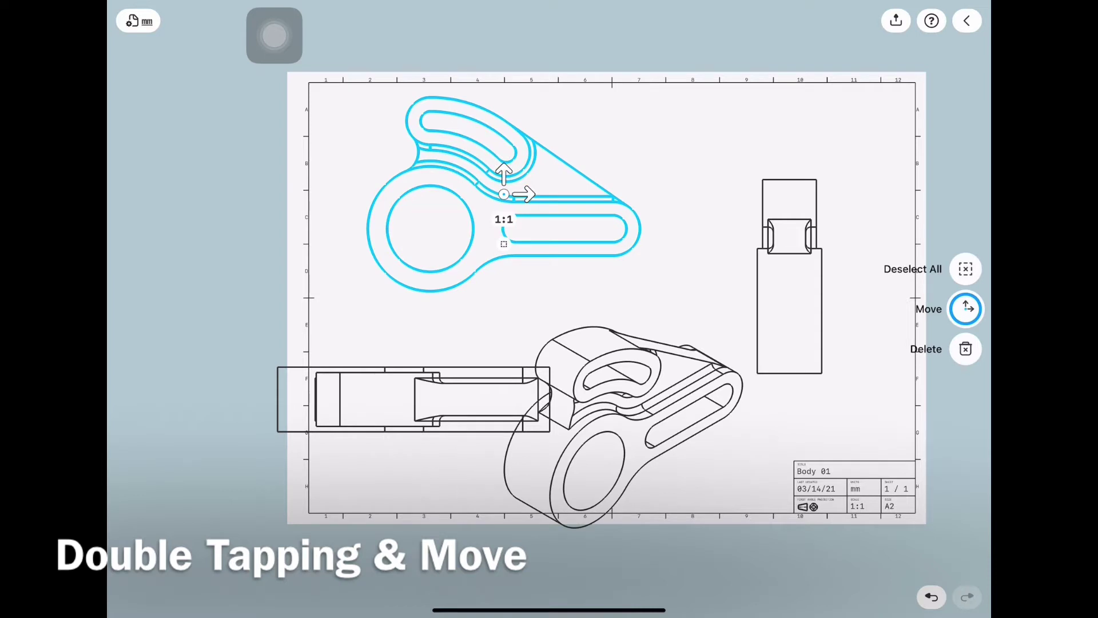
double_click(414, 399)
drag(413, 399, 506, 399)
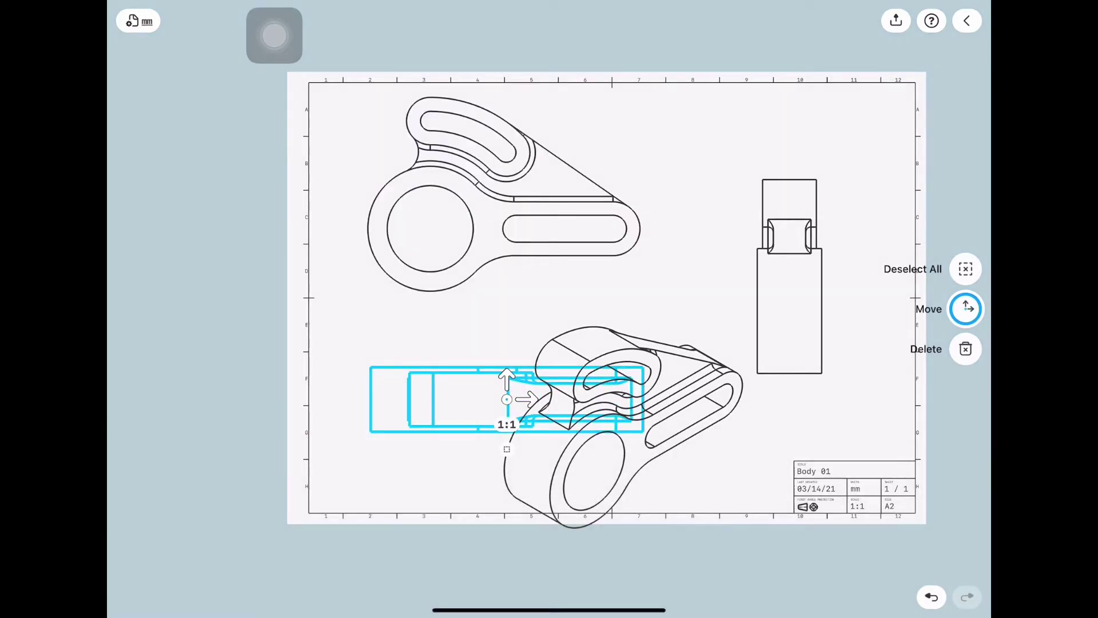
mouse_move(606, 298)
mouse_down()
mouse_move(547, 329)
mouse_move(536, 320)
mouse_up()
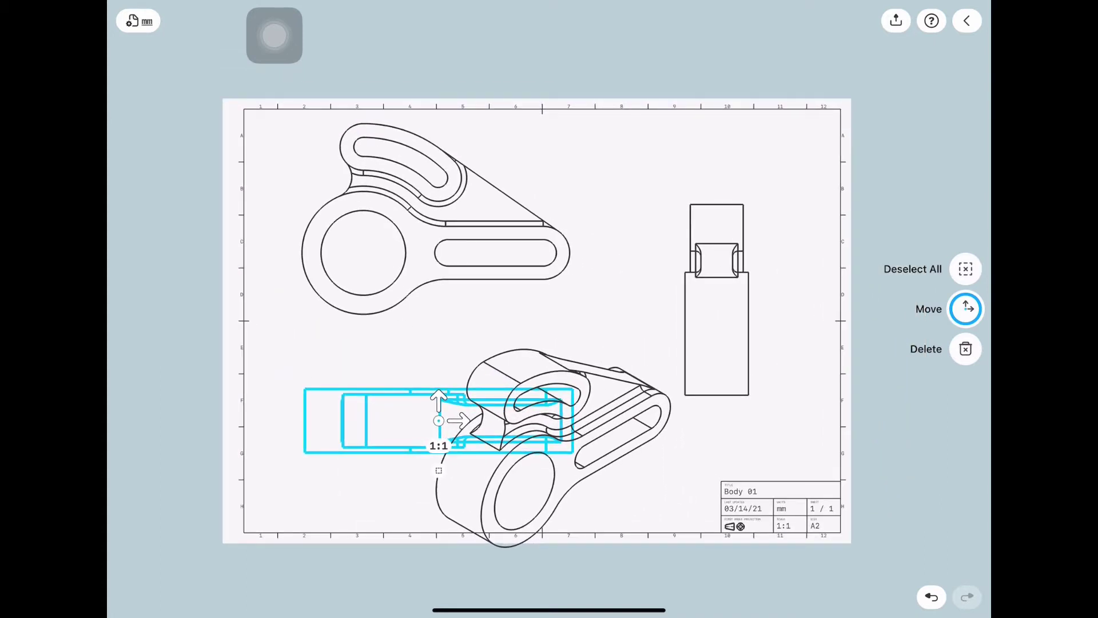
click(966, 268)
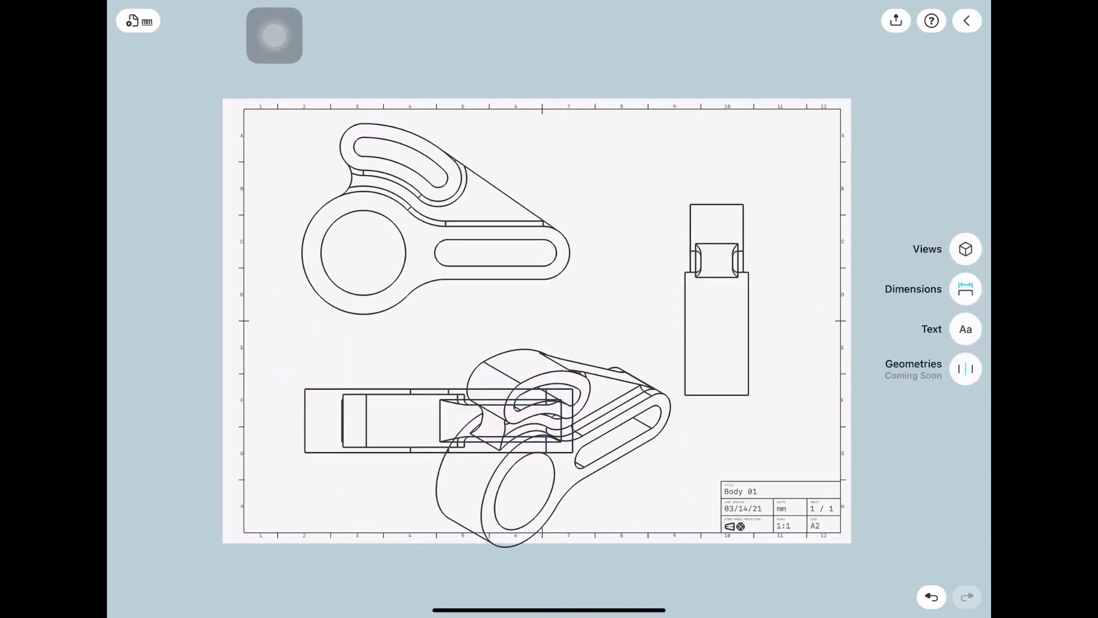
Return to the 3D model and permanently delete the Body 01 drawing from the Items list
click(966, 20)
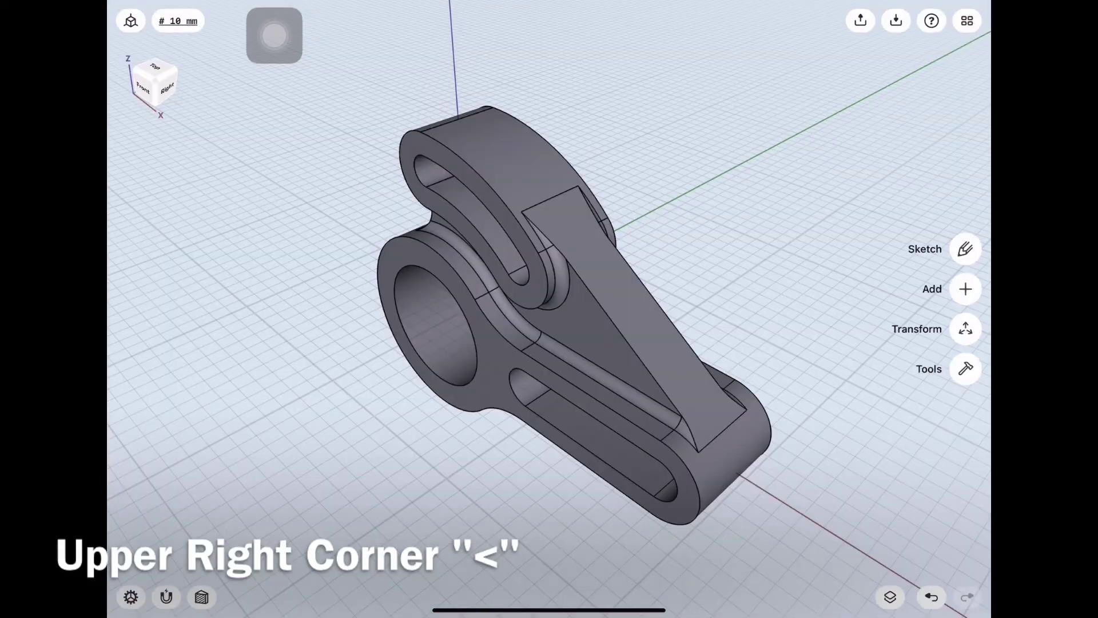
click(890, 597)
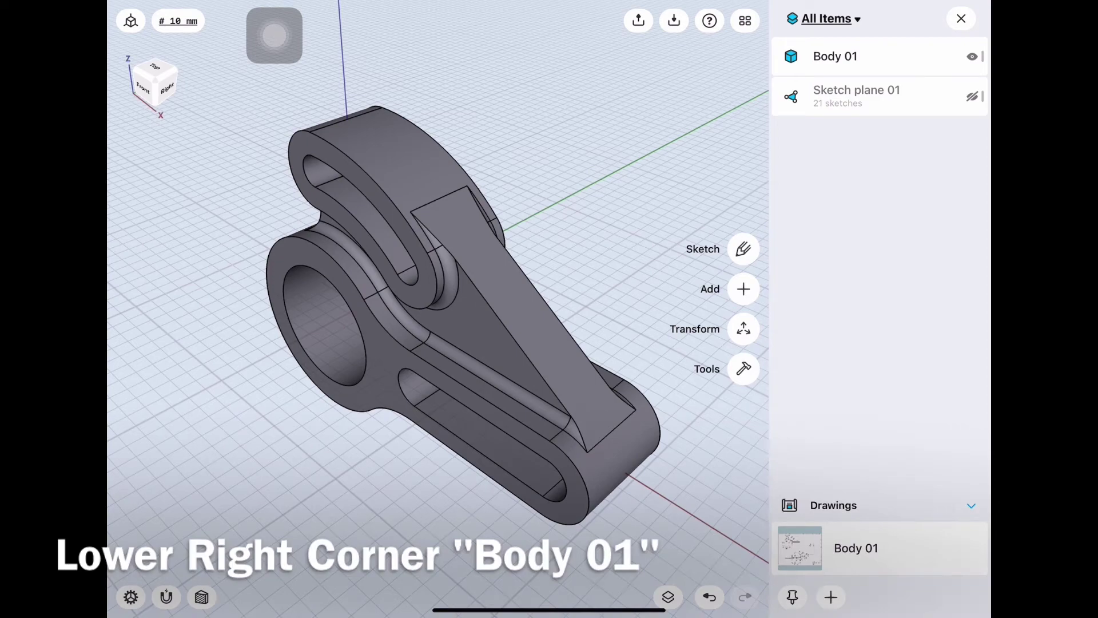
click(856, 547)
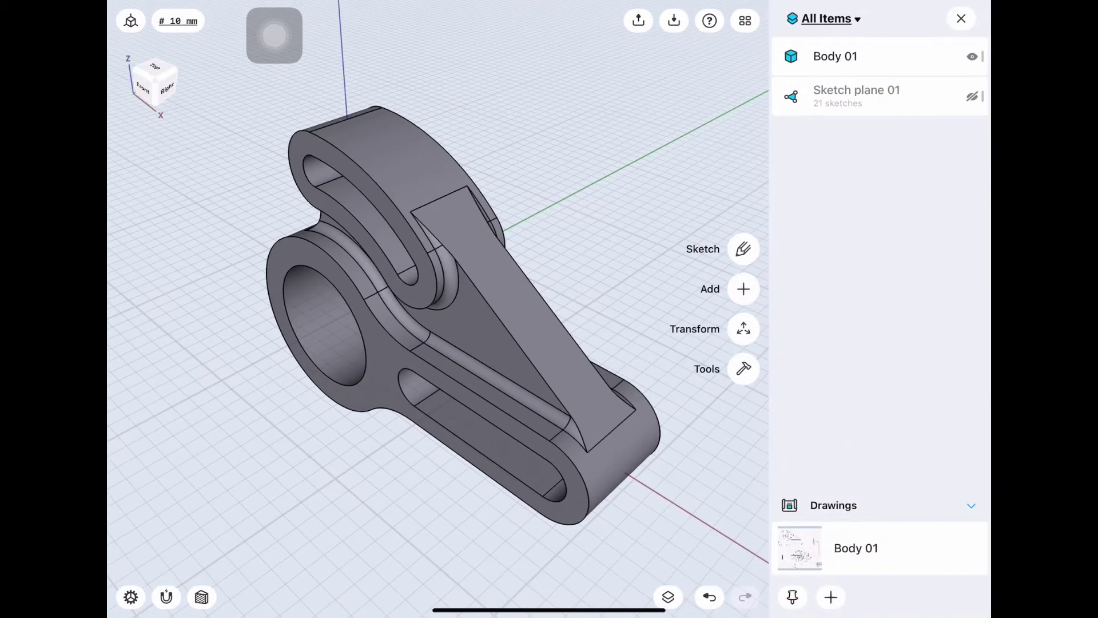
click(856, 548)
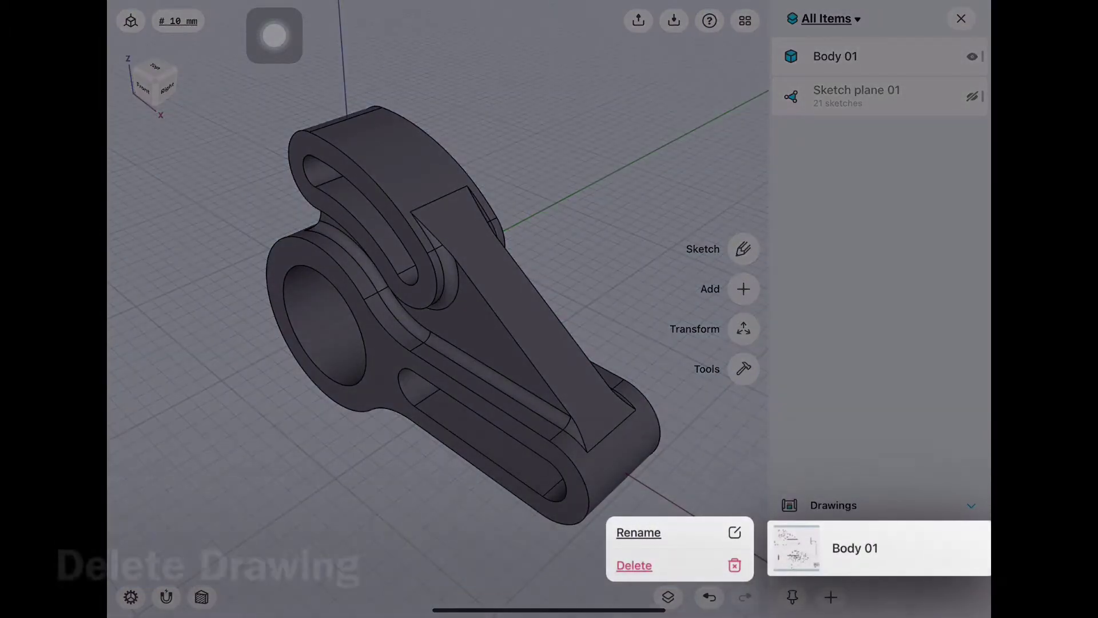
click(633, 565)
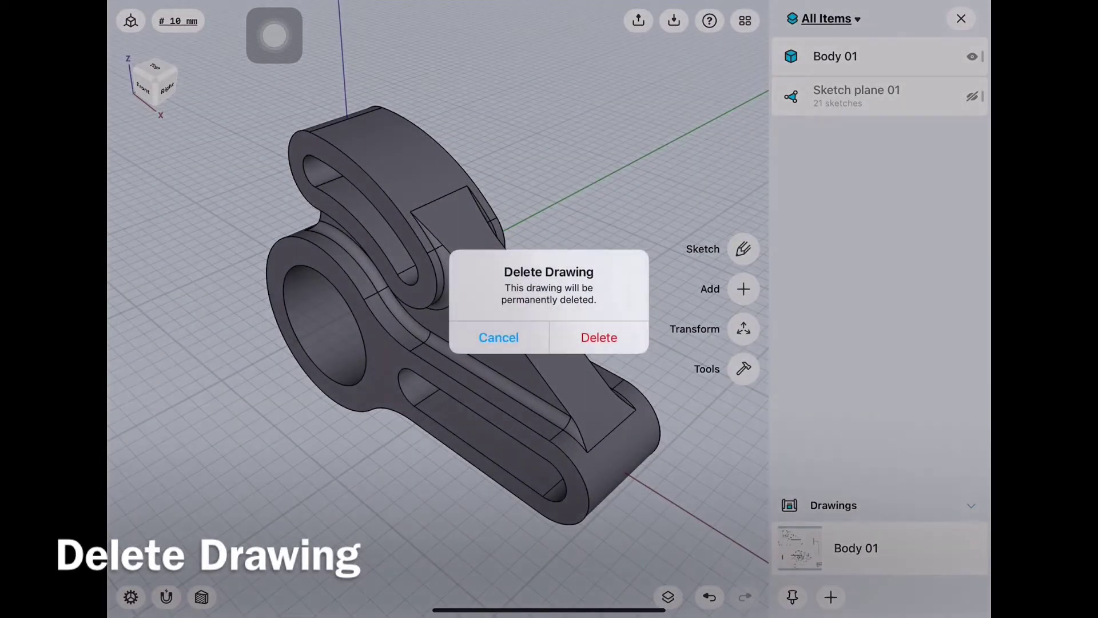
click(599, 337)
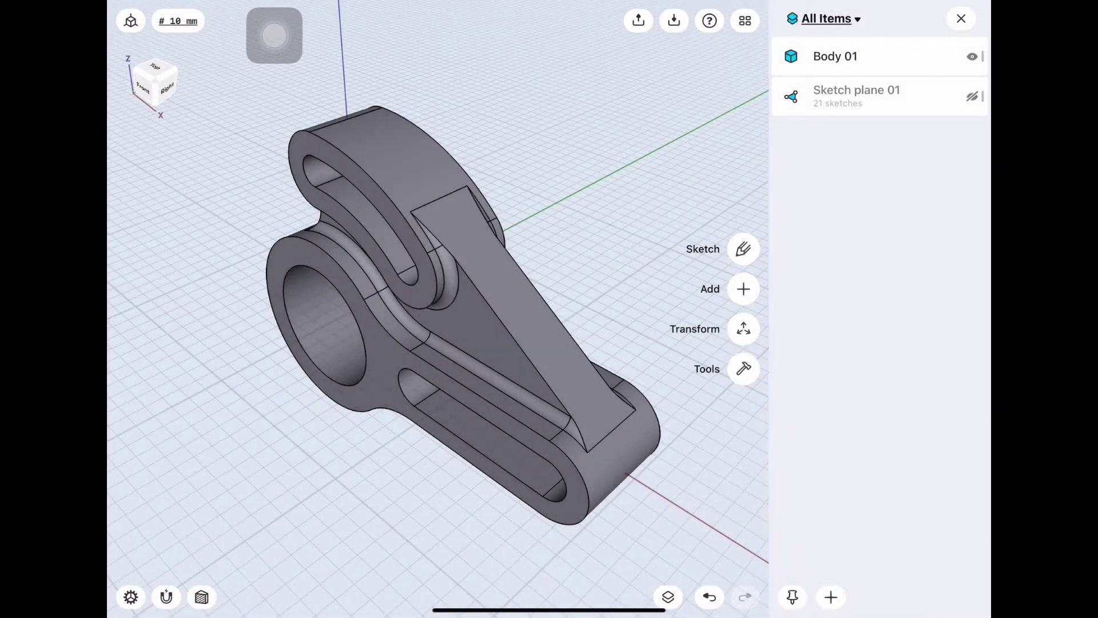
Start a new technical drawing export for Body 01
click(638, 21)
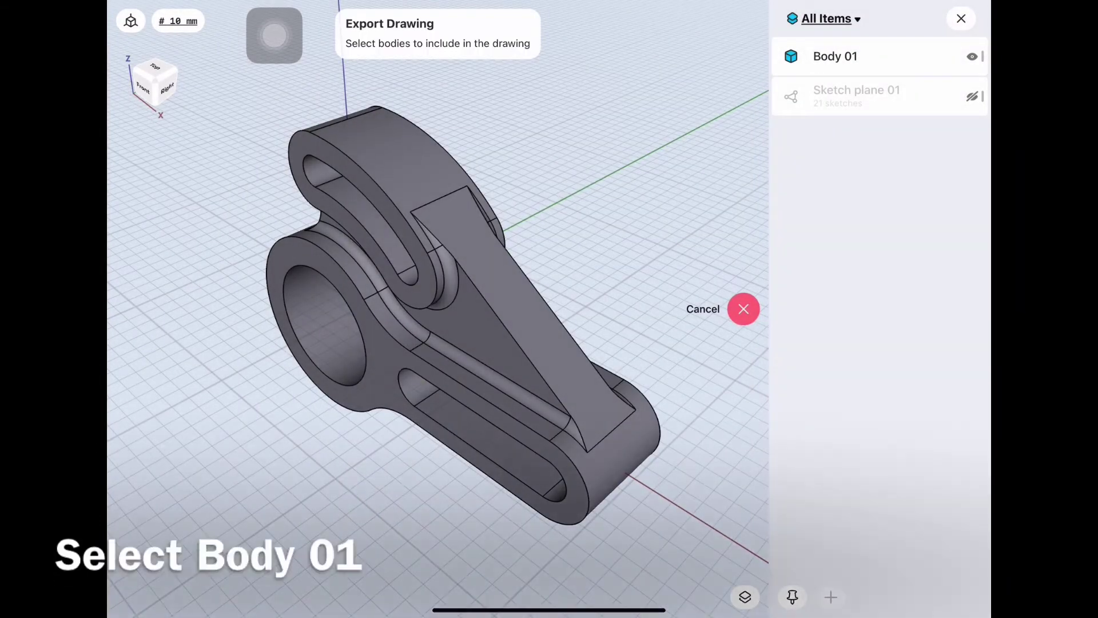
click(835, 56)
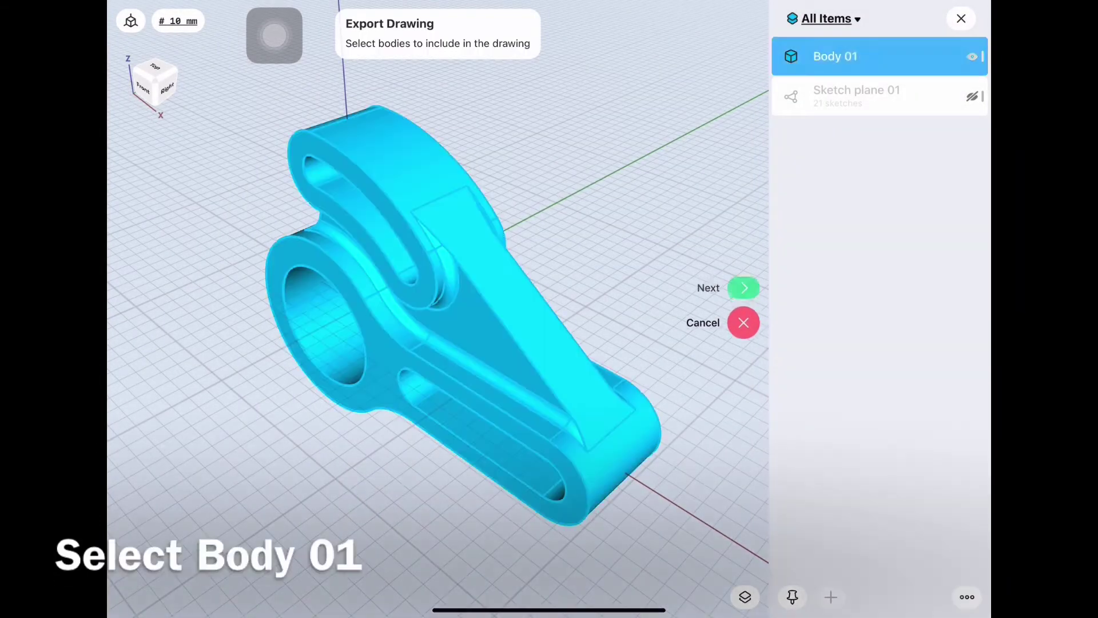
click(744, 289)
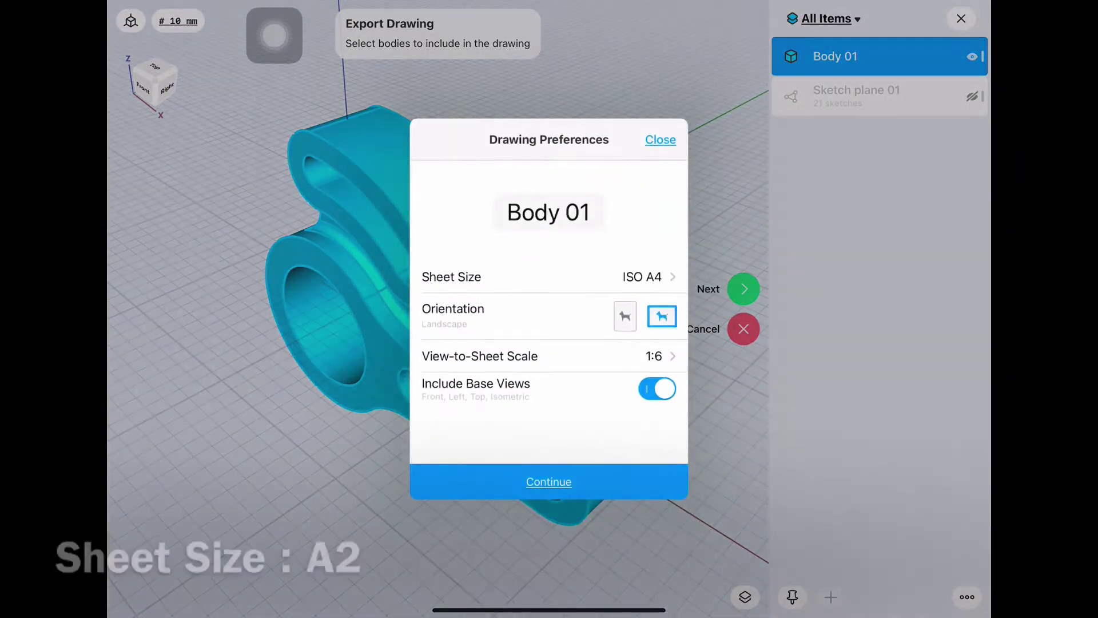
Choose ISO A2 sheet size and 1:1 view-to-sheet scale, with base views turned off
click(629, 382)
click(442, 289)
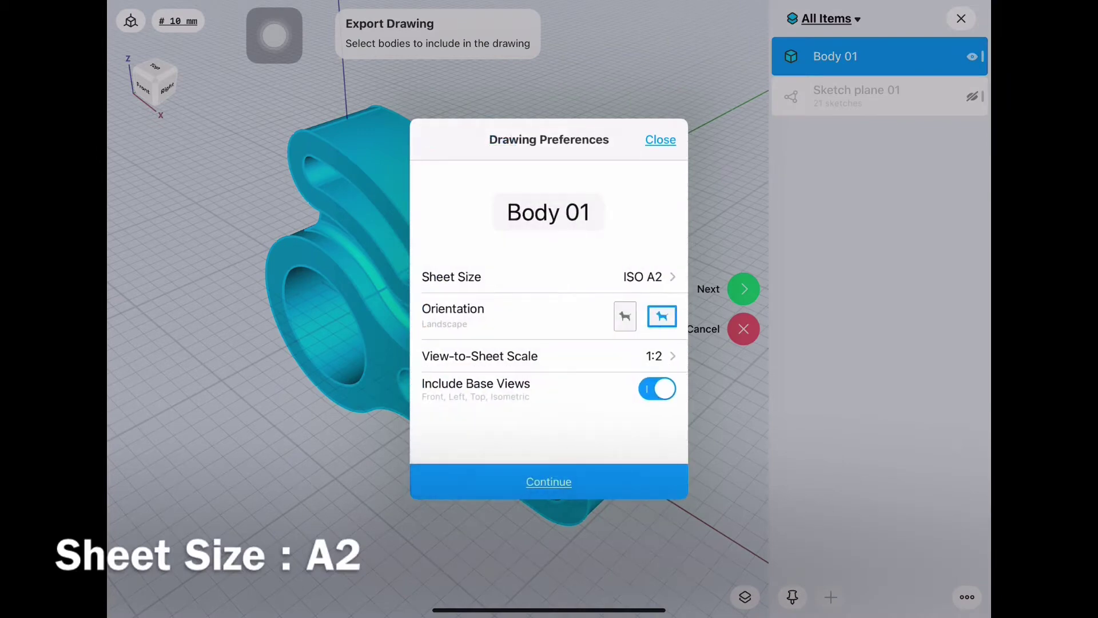
click(549, 356)
click(515, 176)
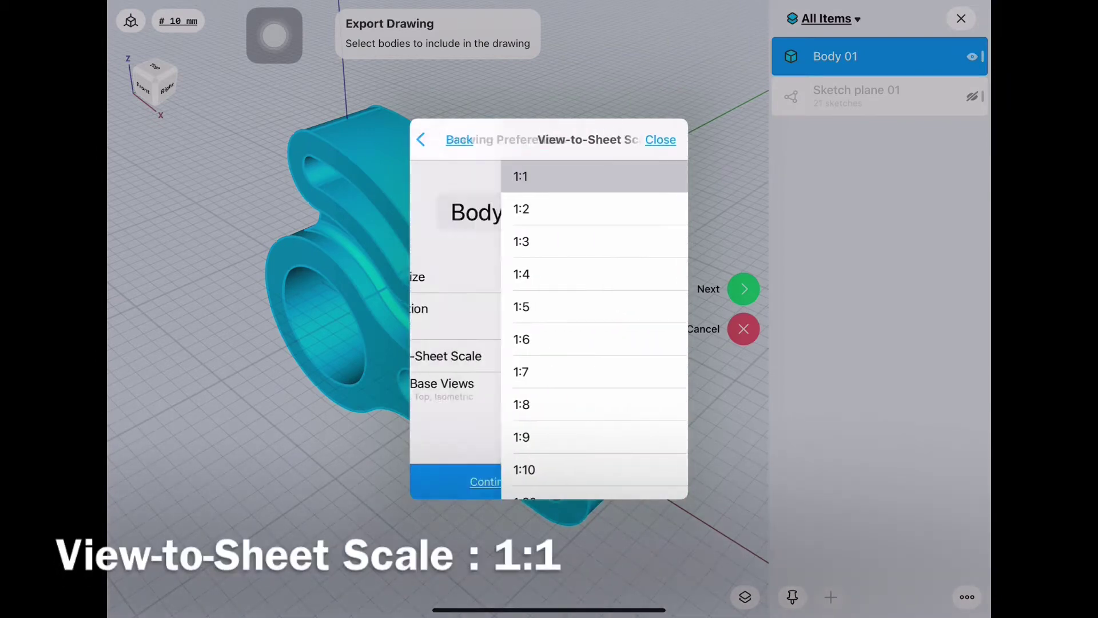
click(657, 388)
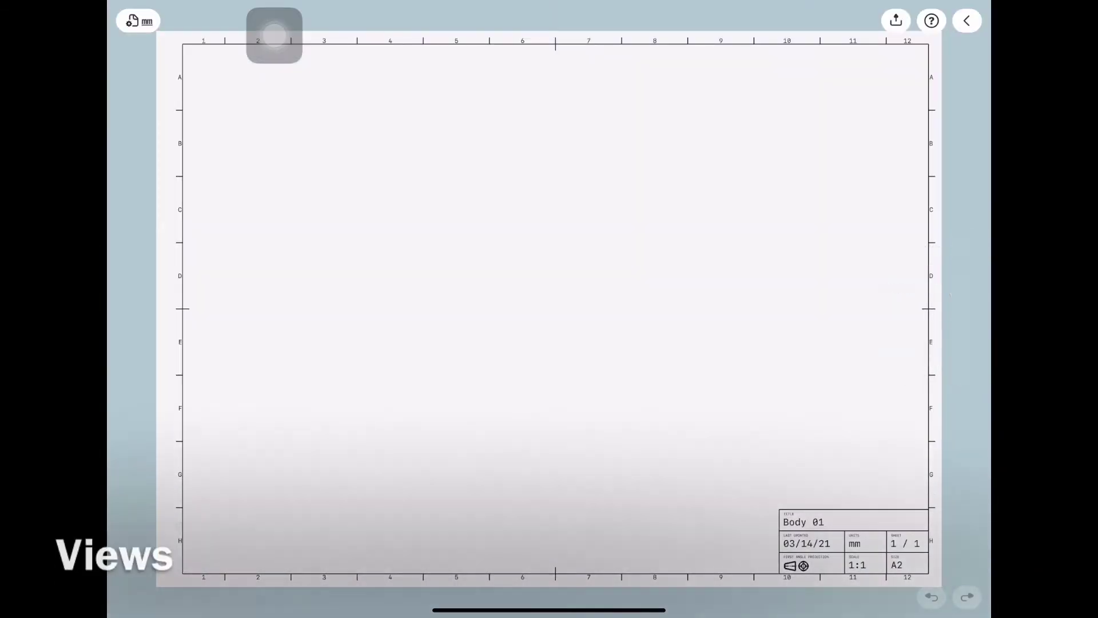
Place the Front principal view on the left of the sheet and the Right view beside it
click(965, 249)
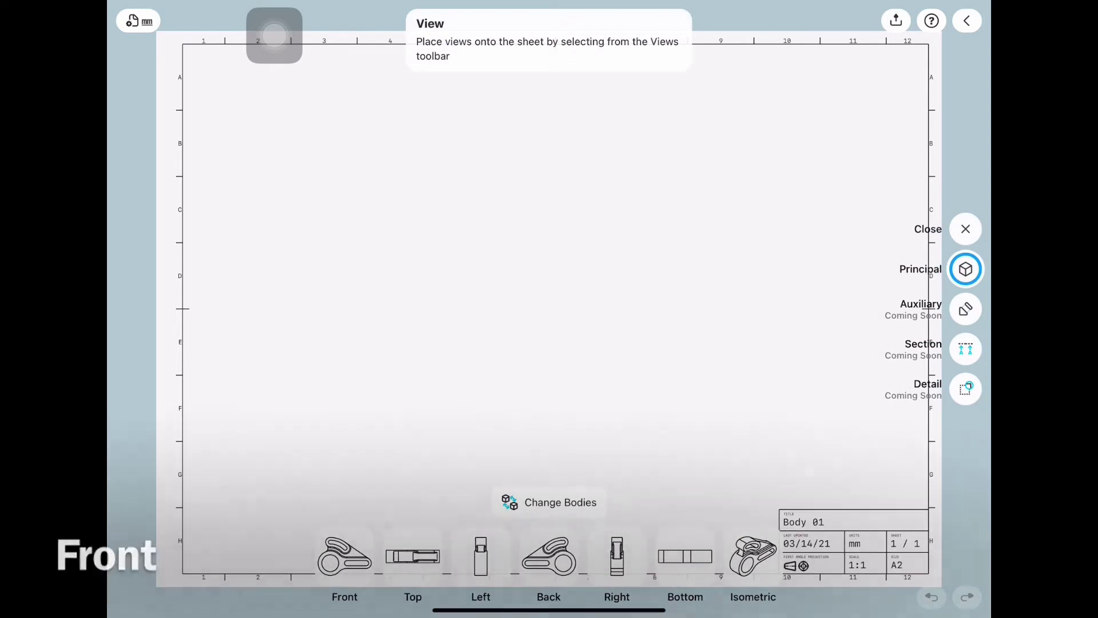
click(344, 556)
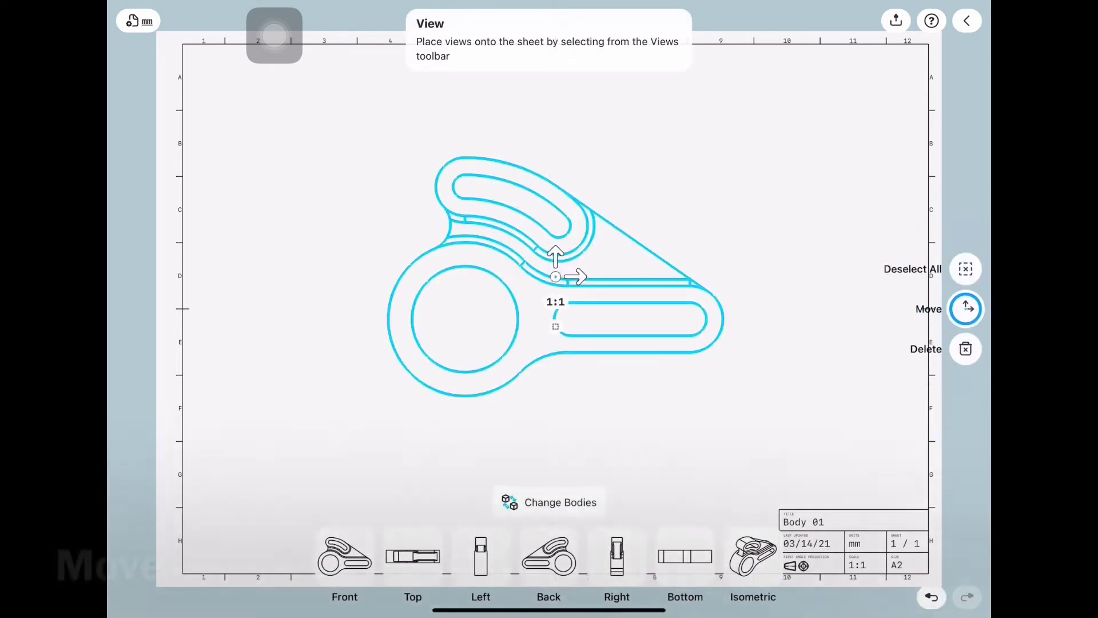
drag(575, 276, 487, 277)
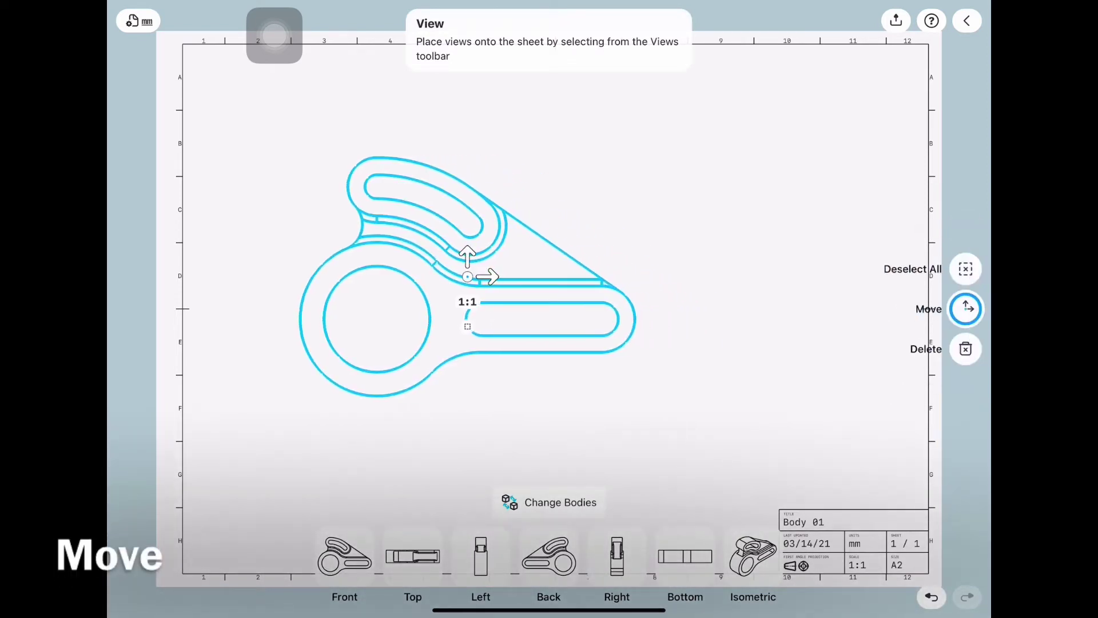
click(616, 556)
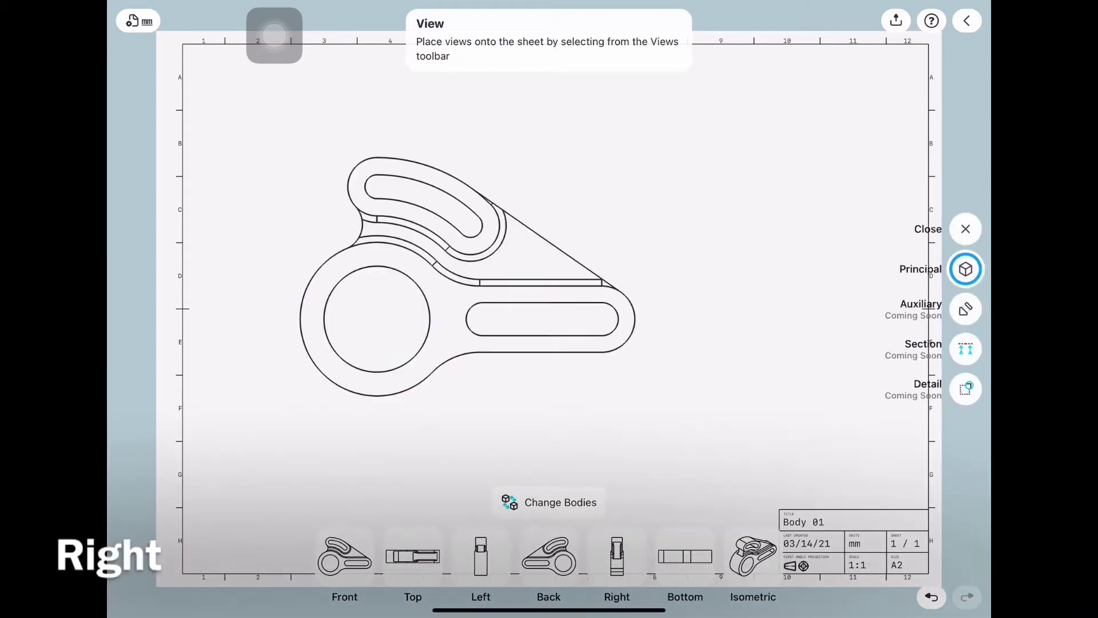
drag(572, 277, 766, 277)
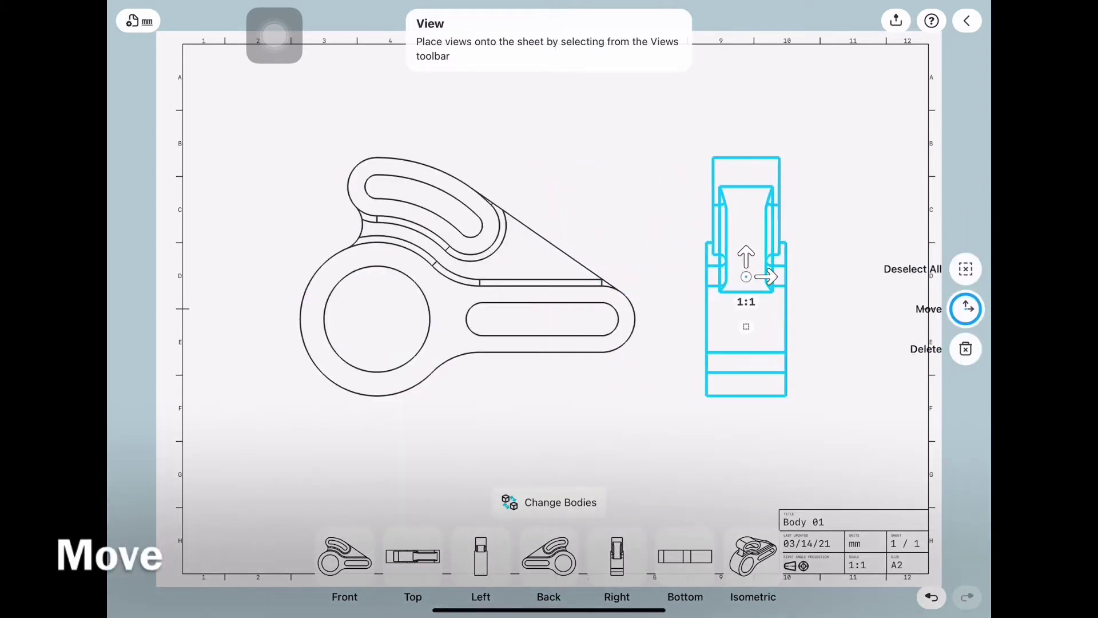
click(966, 269)
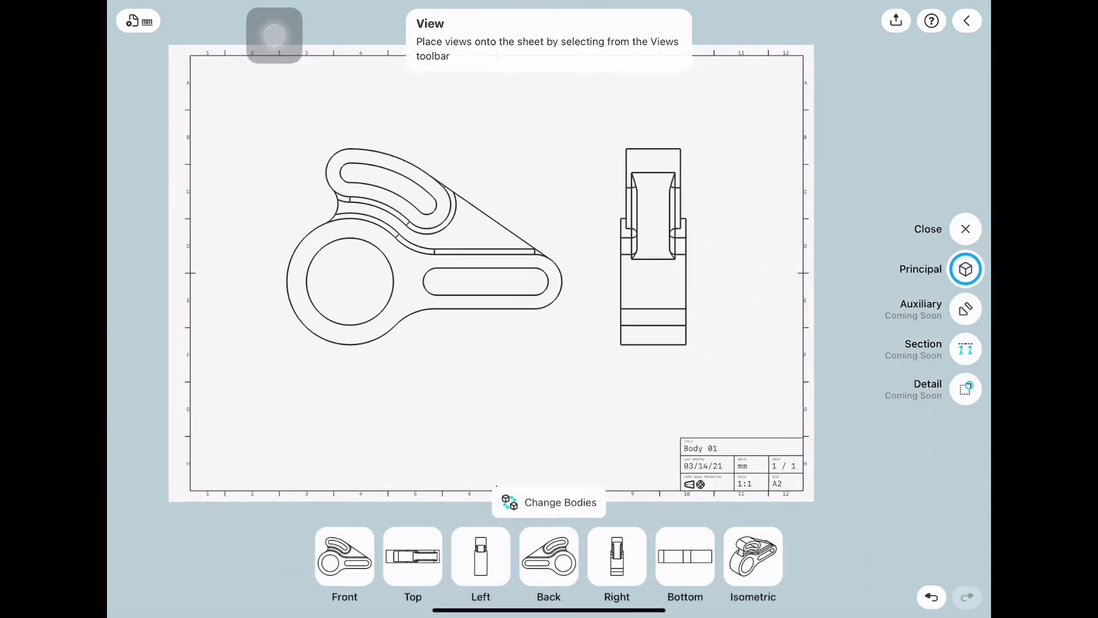
click(965, 229)
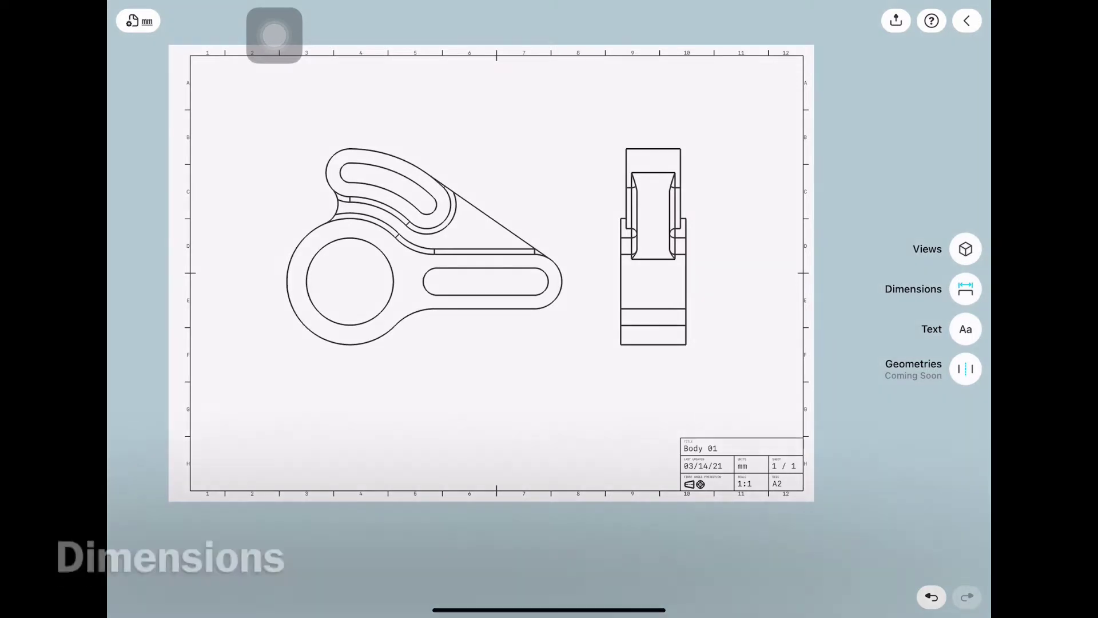
Zoom in on the front view and pick the Diameter dimension tool
click(965, 289)
scroll(245, 280, up, 5)
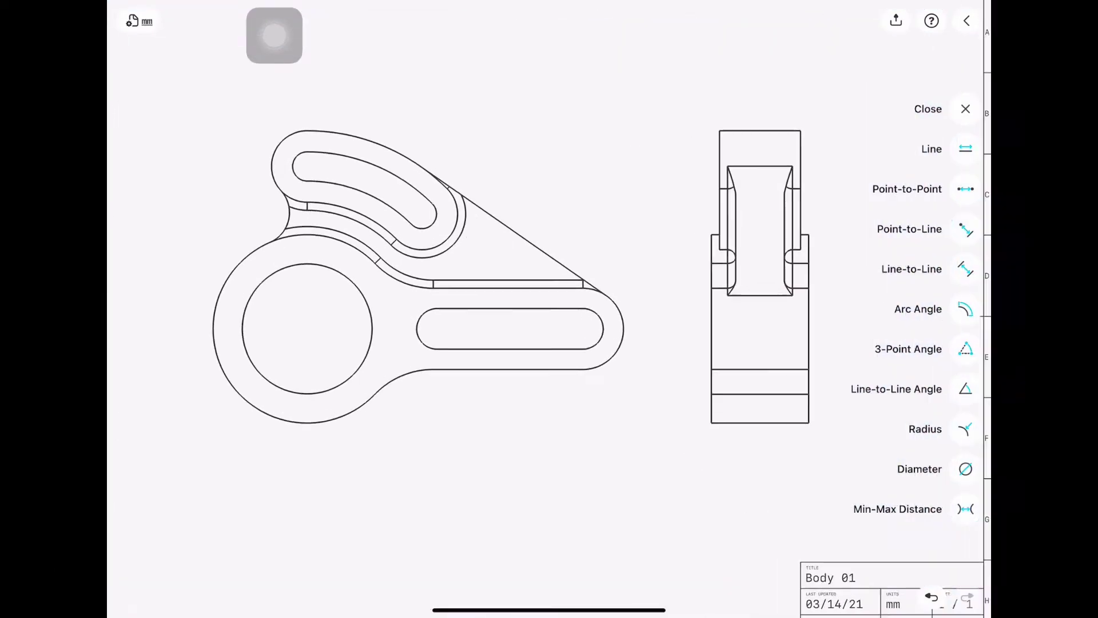
scroll(245, 279, up, 2)
scroll(245, 279, up, 2)
scroll(572, 269, up, 3)
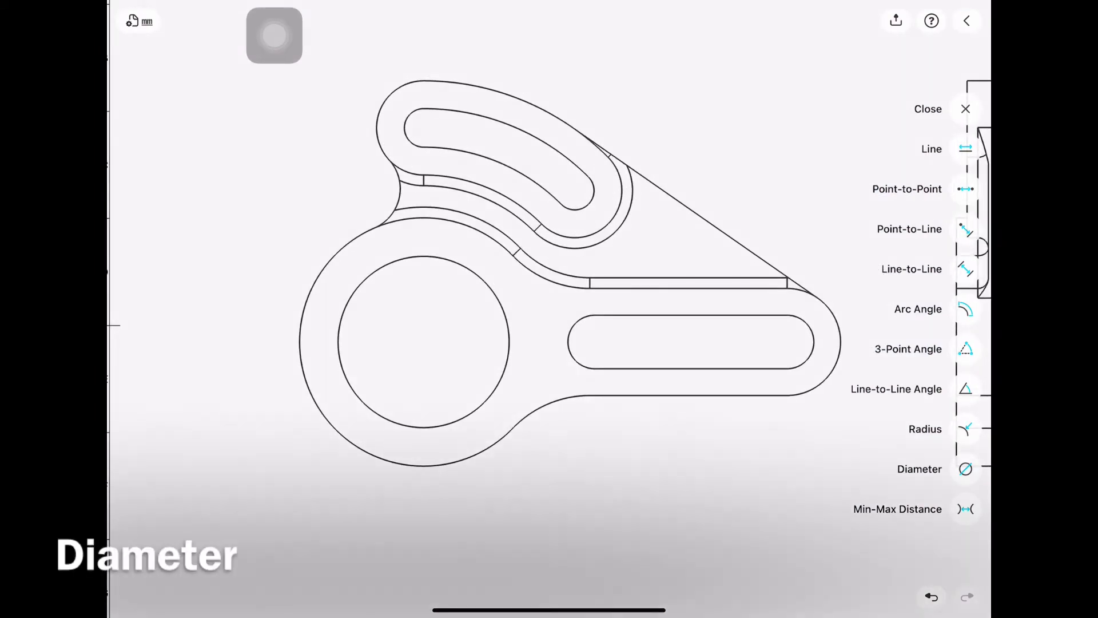
click(965, 469)
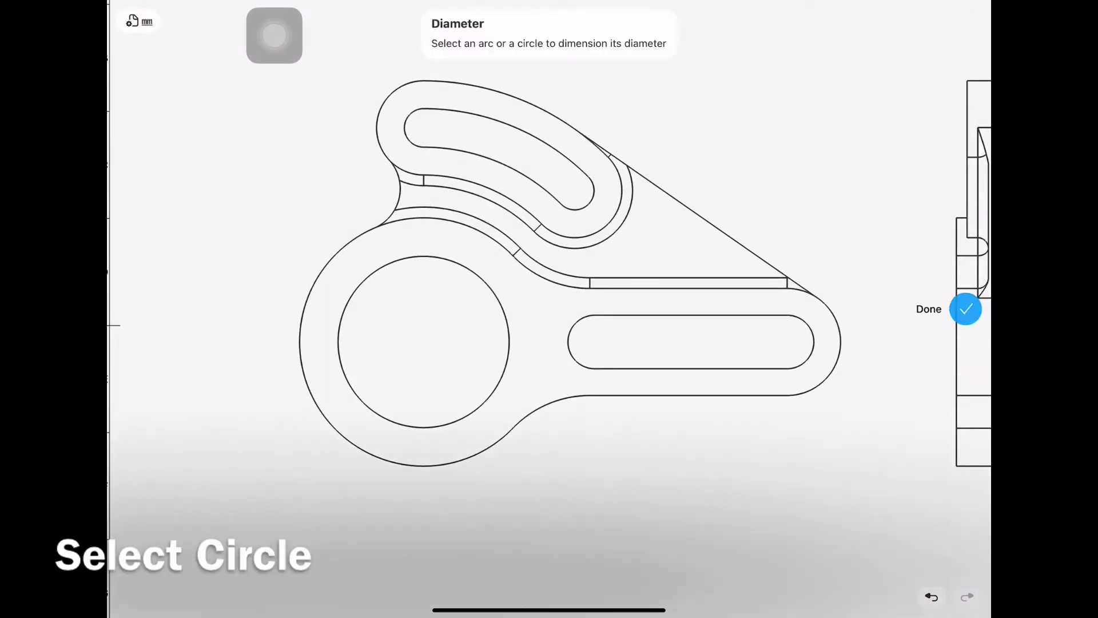
Dimension the large inner circle as Ø80 with its leader angled across the hole
click(508, 342)
mouse_move(532, 336)
mouse_down()
mouse_move(484, 314)
mouse_move(294, 294)
mouse_move(456, 348)
mouse_move(290, 266)
mouse_up()
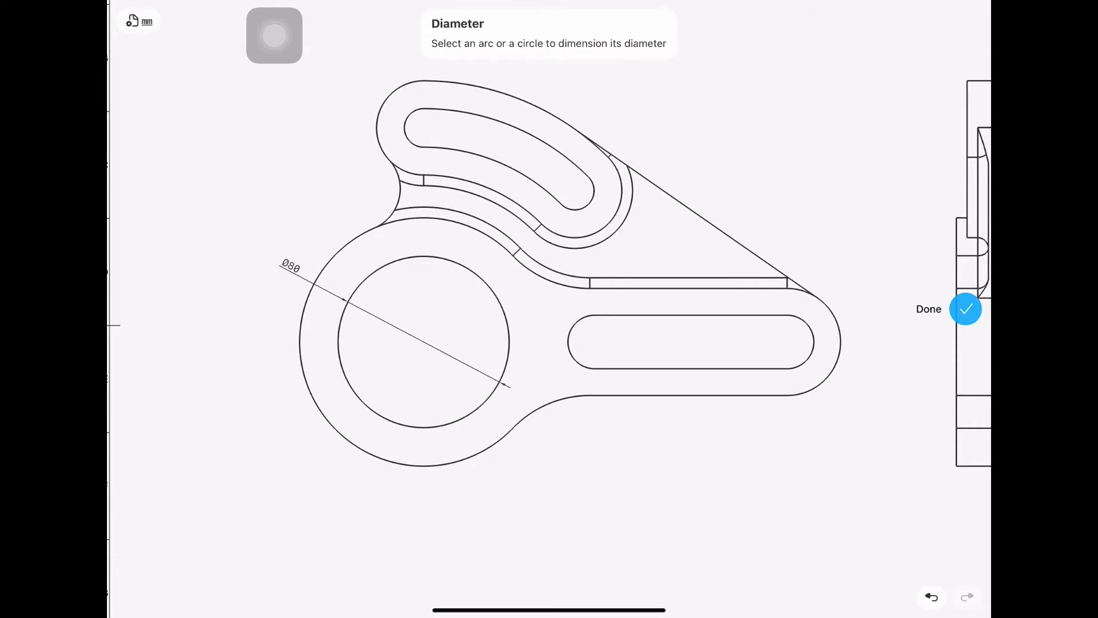
click(966, 309)
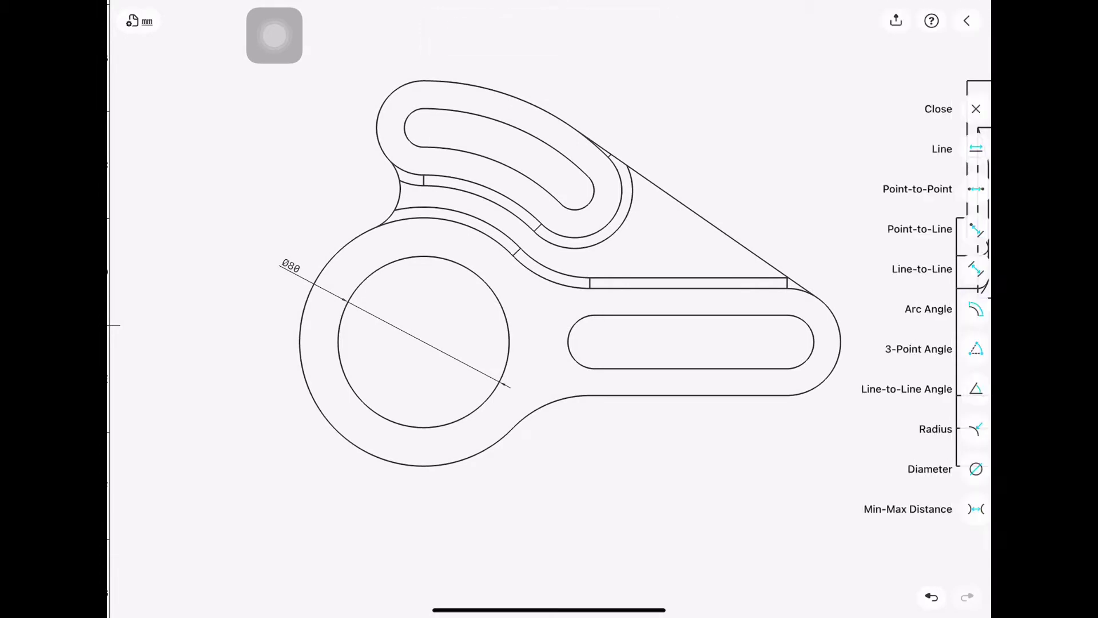
Add radius dimensions R58 on the outer circle and R20 on the small fillet
click(972, 427)
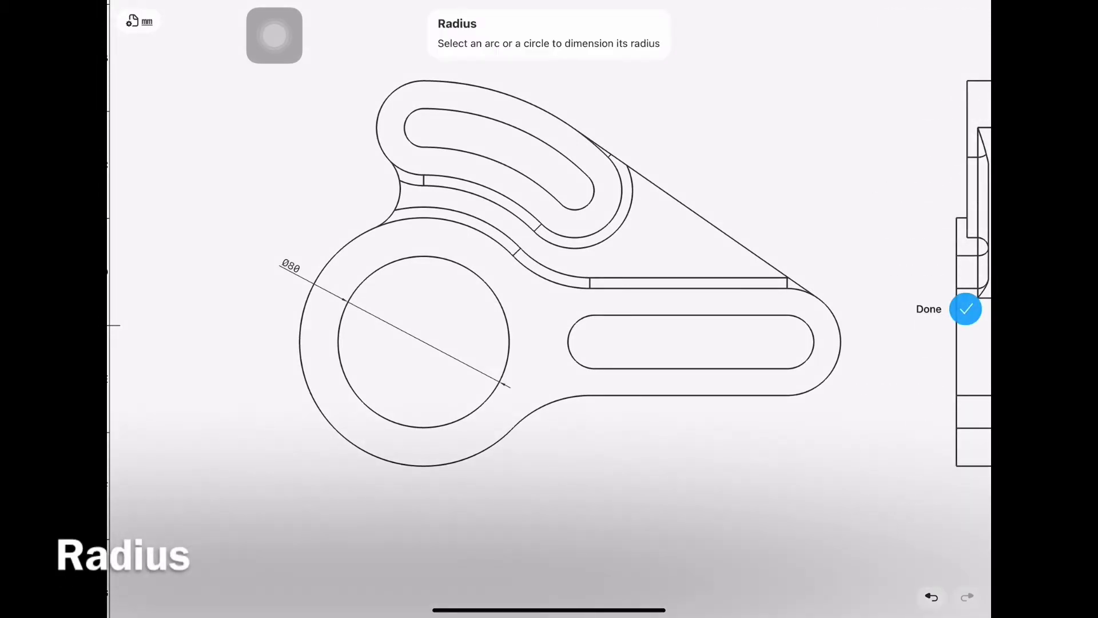
click(319, 412)
mouse_move(298, 421)
mouse_down()
mouse_move(240, 387)
mouse_move(286, 406)
mouse_up()
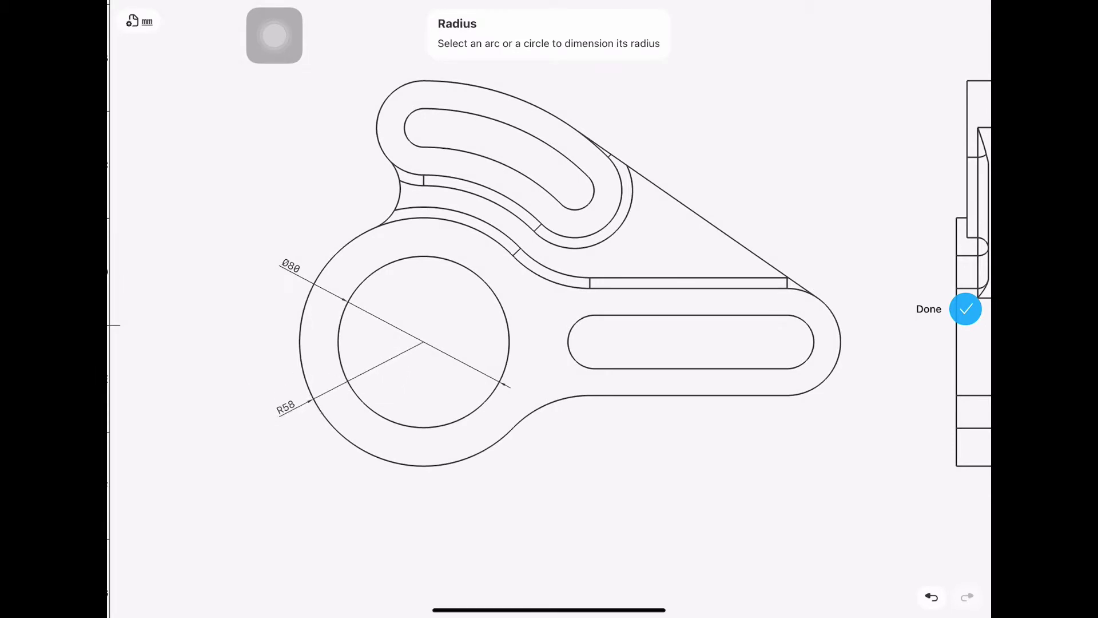
scroll(549, 343, up, 3)
scroll(549, 343, up, 3)
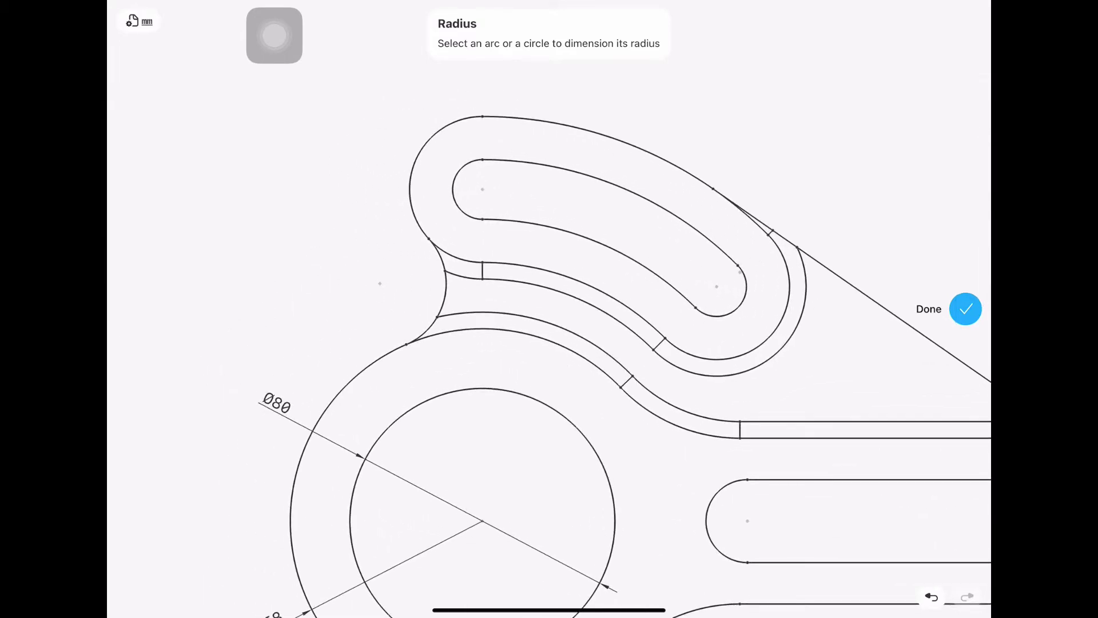
click(446, 291)
drag(483, 291, 385, 276)
Place the R9 label upper-left and the R25 label down-right of the slot end
scroll(549, 343, down, 3)
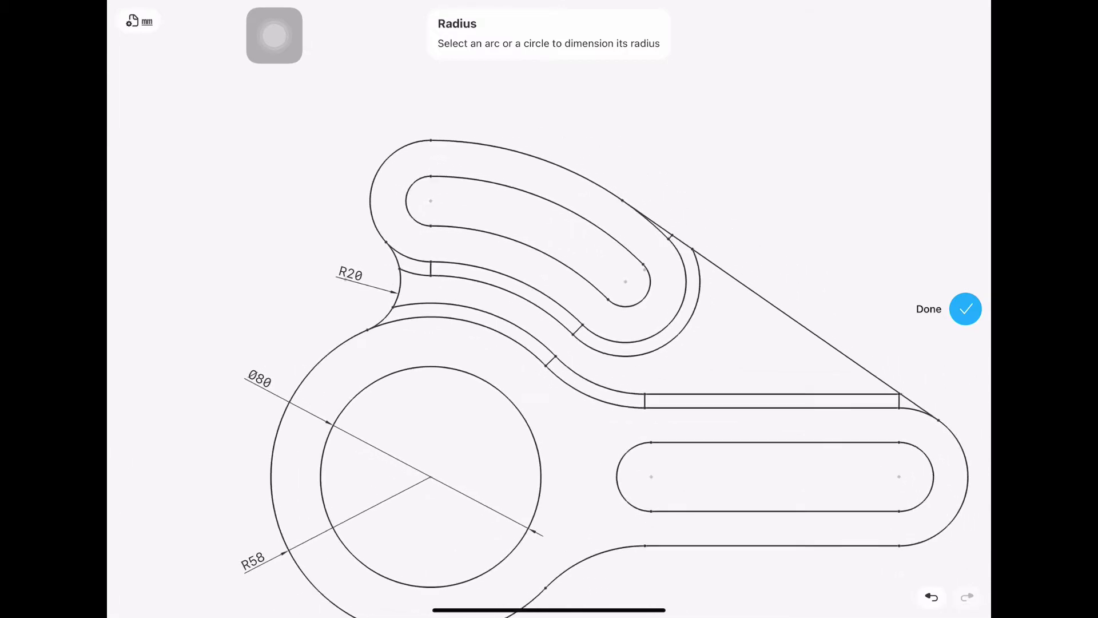
scroll(549, 343, up, 2)
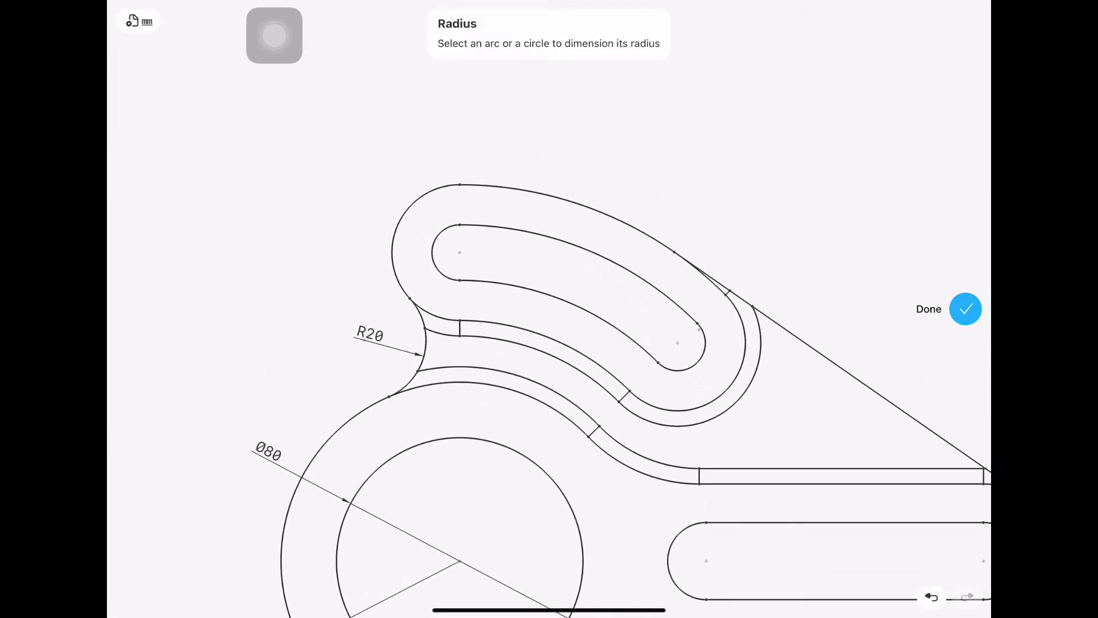
mouse_move(403, 244)
mouse_down()
mouse_move(394, 179)
mouse_move(360, 233)
mouse_up()
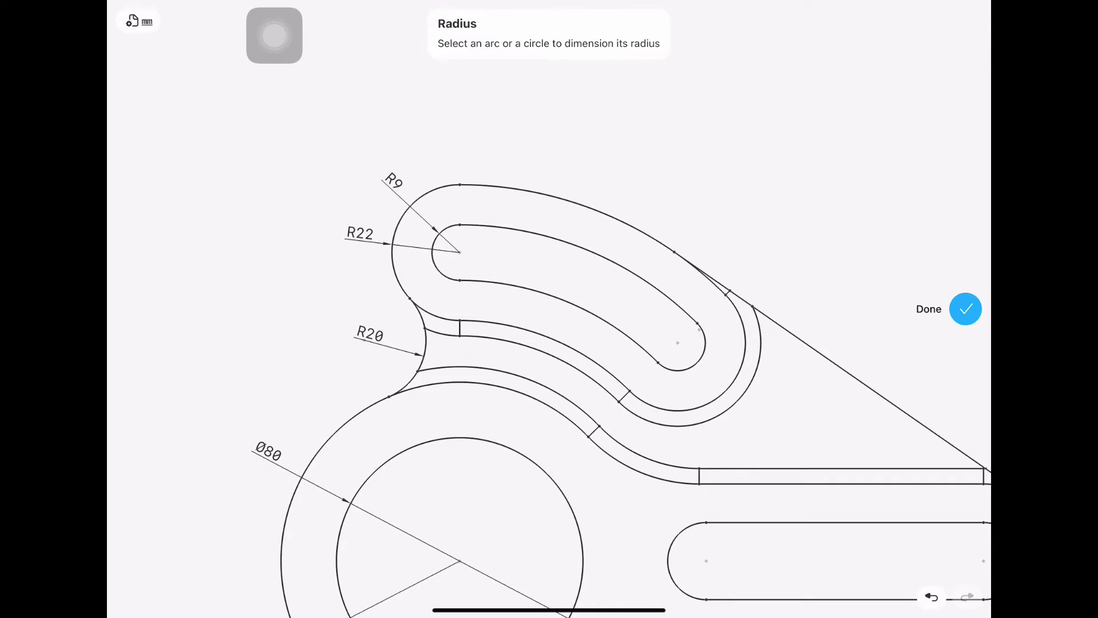
scroll(549, 343, down, 2)
scroll(549, 344, down, 1)
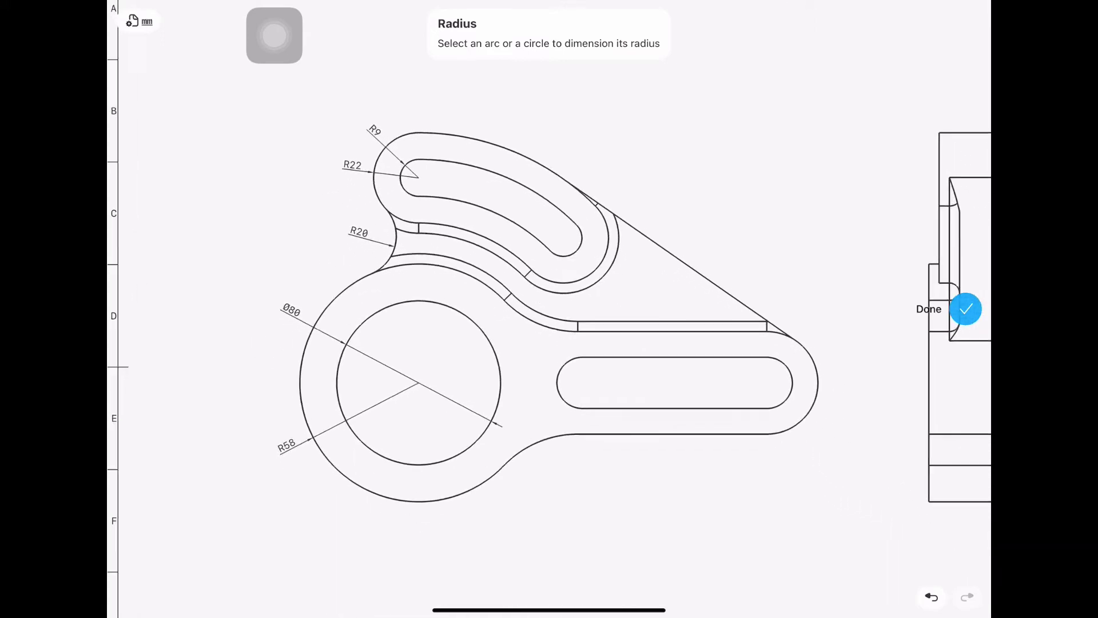
scroll(549, 309, up, 1)
scroll(549, 309, up, 1)
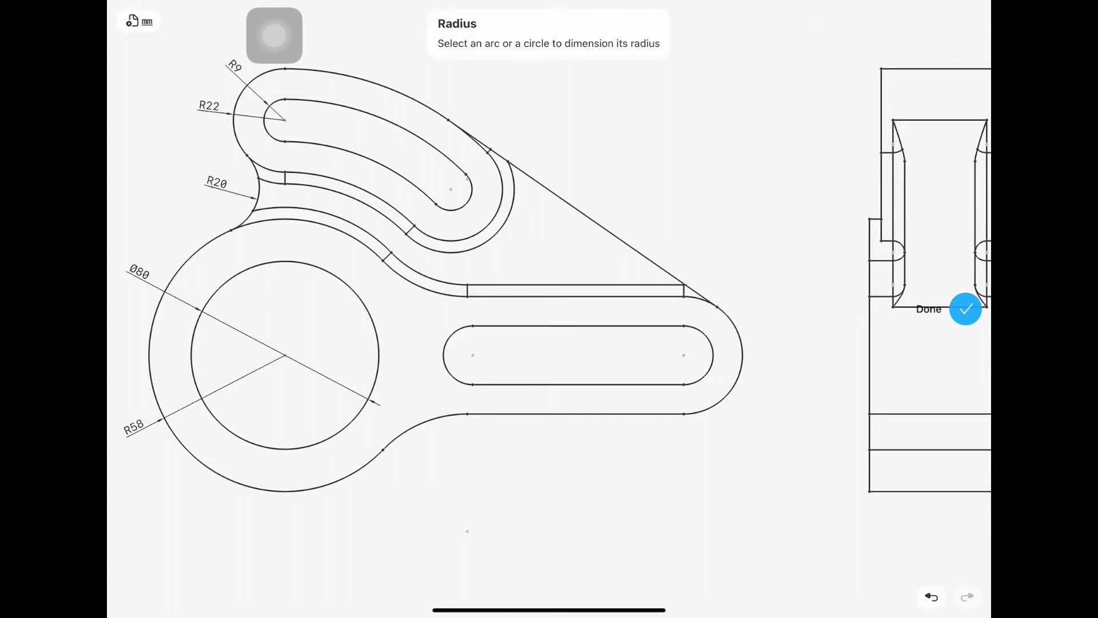
drag(765, 375, 777, 418)
Position the R50 radius label just below the lower curve
scroll(549, 309, down, 1)
scroll(549, 308, down, 1)
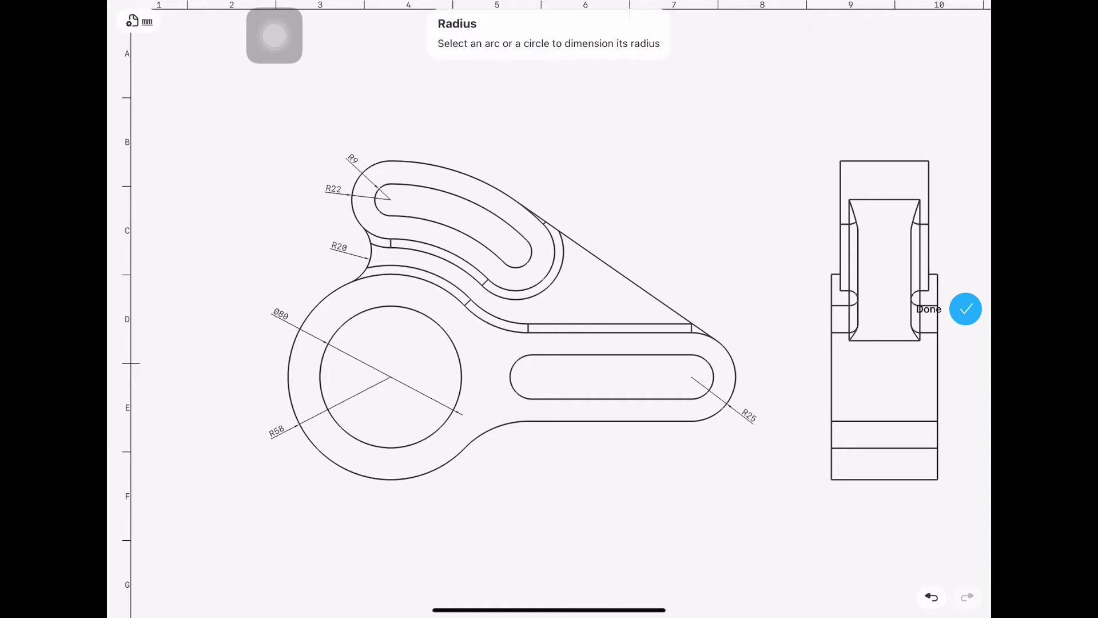
mouse_move(500, 444)
mouse_down()
mouse_move(492, 448)
mouse_move(510, 461)
mouse_up()
scroll(606, 439, up, 2)
scroll(606, 439, up, 2)
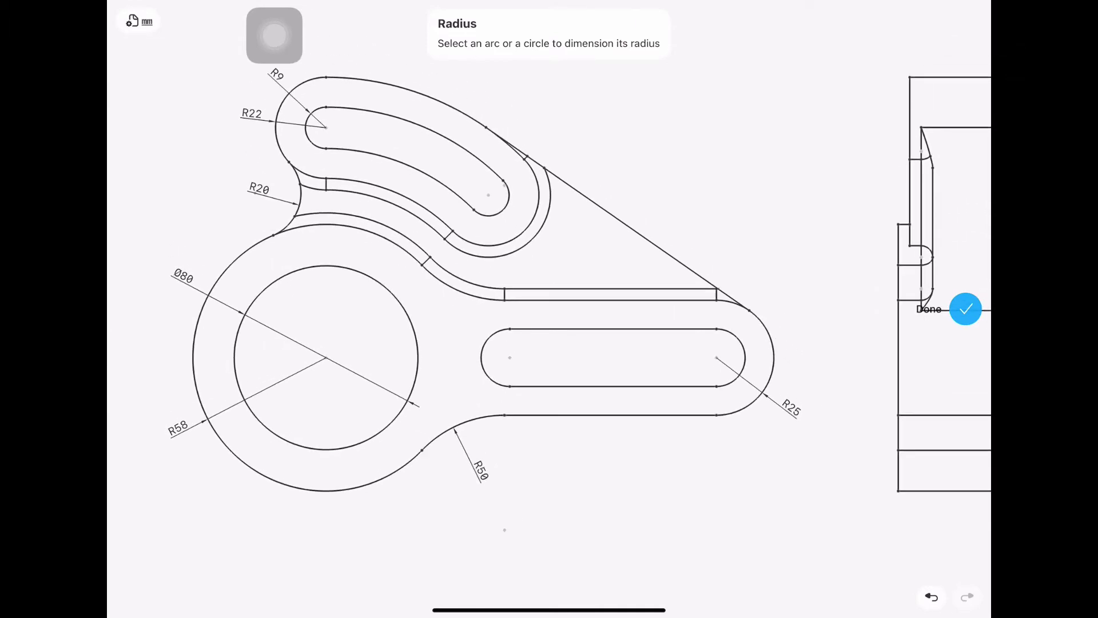
drag(480, 470, 486, 469)
scroll(414, 432, down, 2)
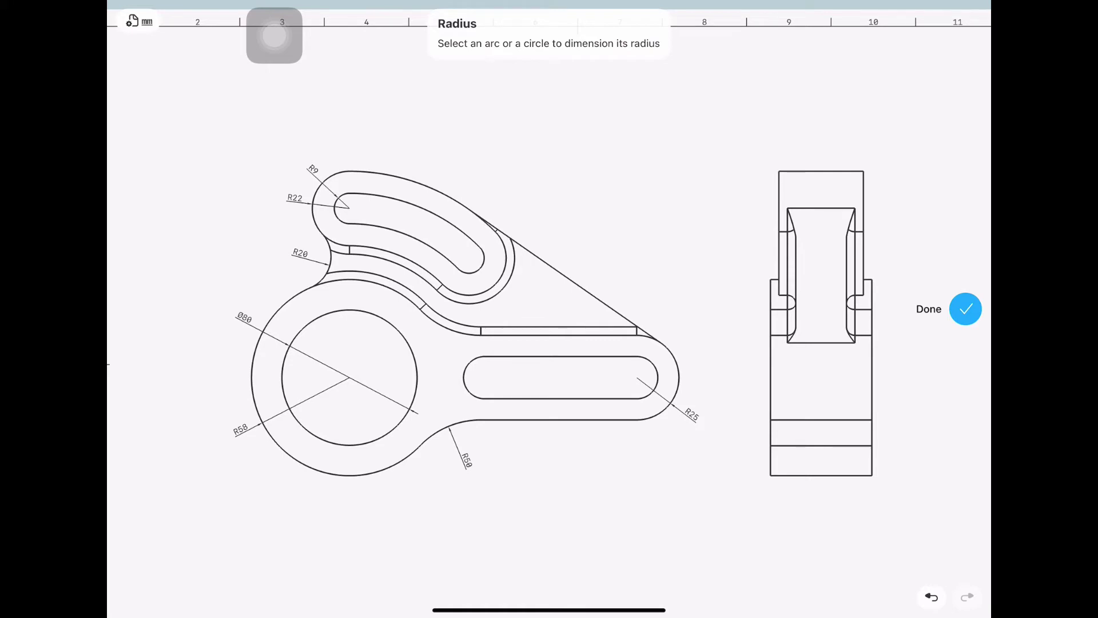
drag(821, 320, 636, 320)
scroll(686, 321, up, 2)
scroll(686, 320, up, 2)
Add an R5 radius dimension to the right view's lower-right corner arc and finish radius dimensioning
scroll(686, 320, up, 2)
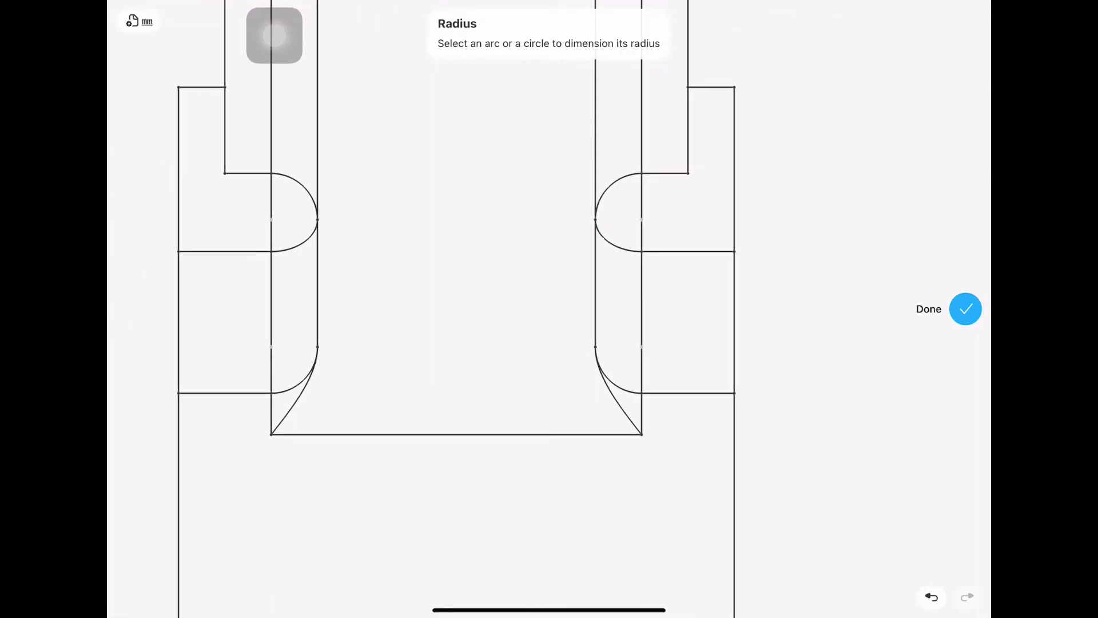
click(605, 379)
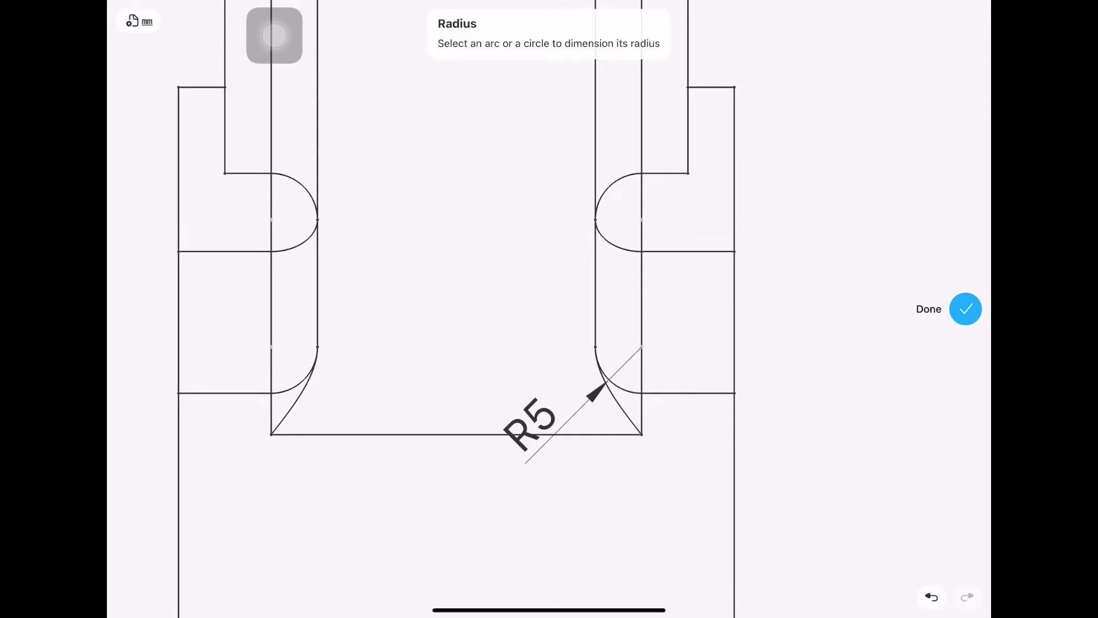
mouse_move(529, 425)
mouse_down()
mouse_move(421, 490)
mouse_move(486, 498)
mouse_move(723, 245)
mouse_move(522, 412)
mouse_move(491, 461)
mouse_move(498, 502)
mouse_up()
scroll(549, 308, down, 1)
scroll(549, 309, down, 3)
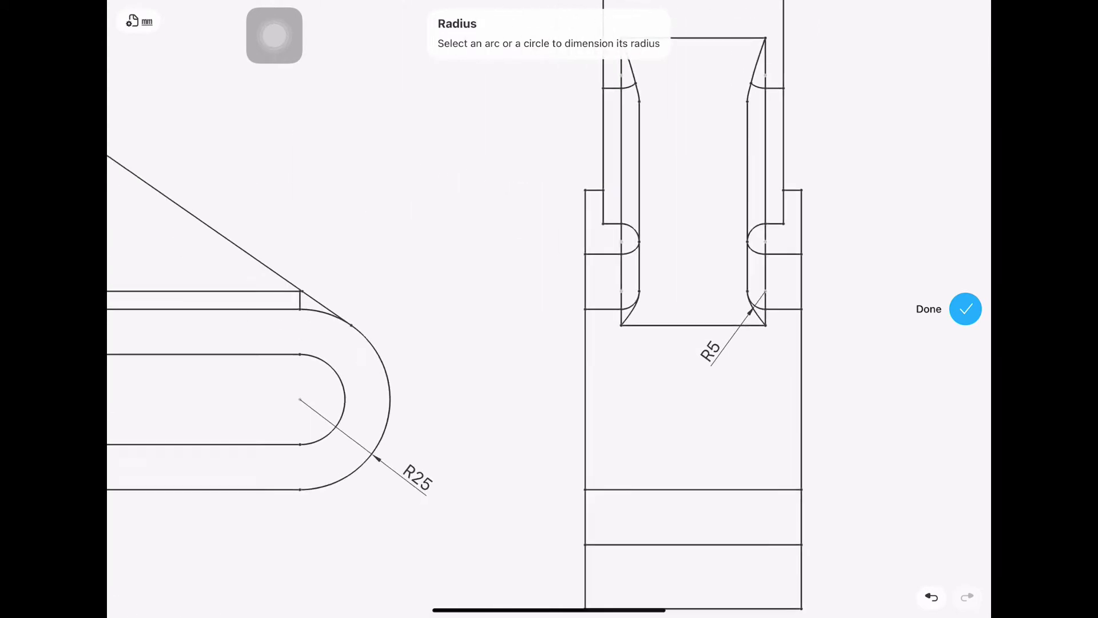
scroll(549, 309, down, 3)
scroll(549, 309, down, 2)
scroll(549, 309, down, 3)
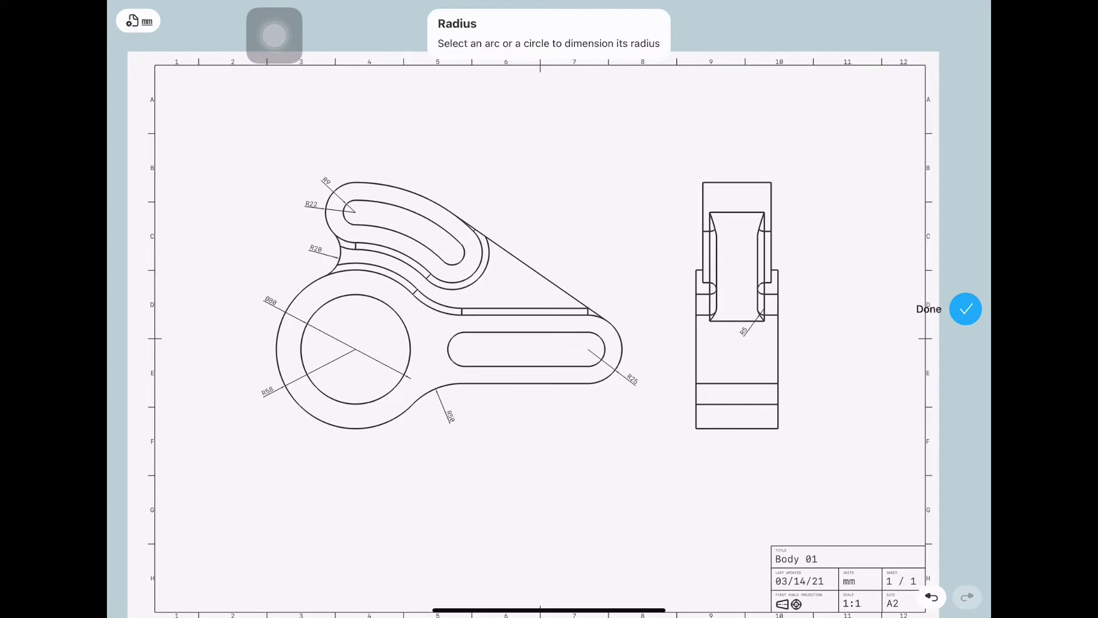
scroll(549, 308, down, 1)
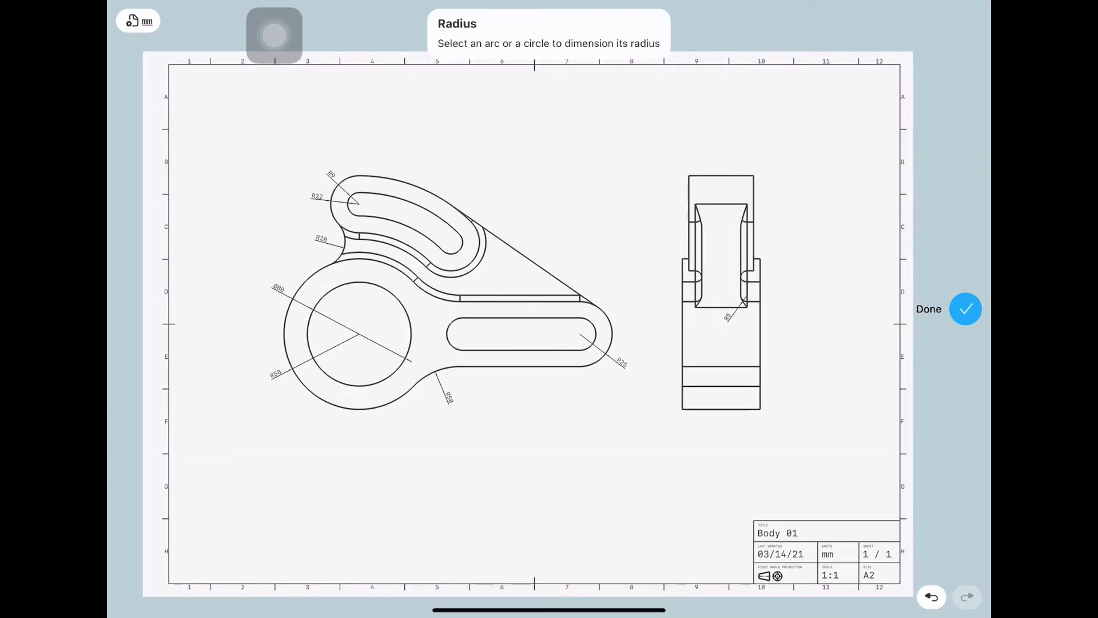
scroll(529, 324, down, 2)
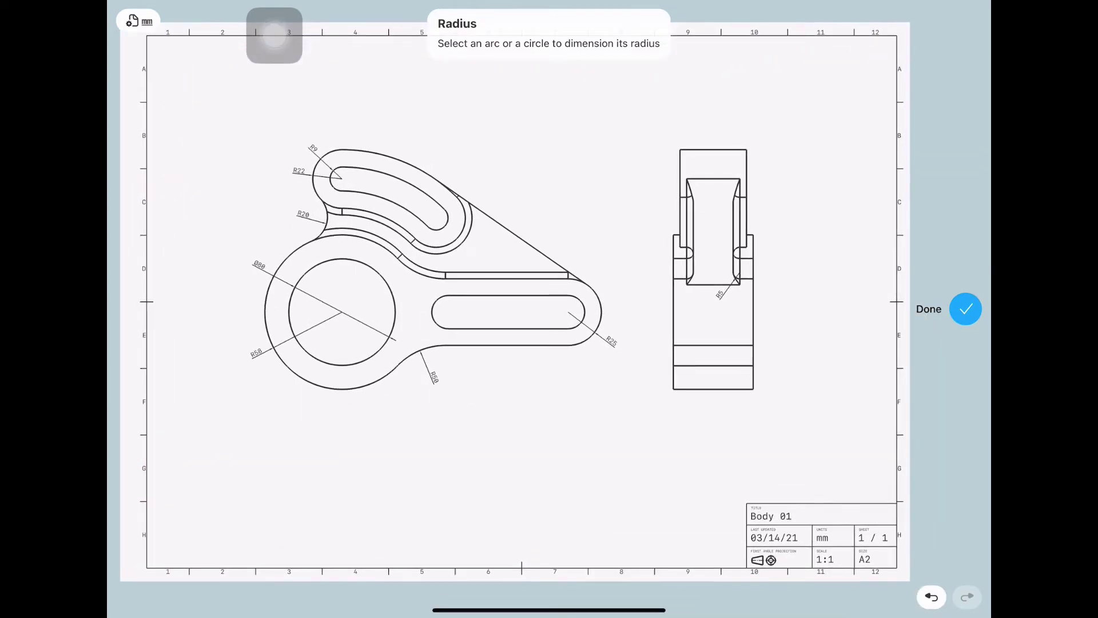
click(966, 309)
Dimension the slot's width as 25 between its parallel top and bottom edges
click(966, 267)
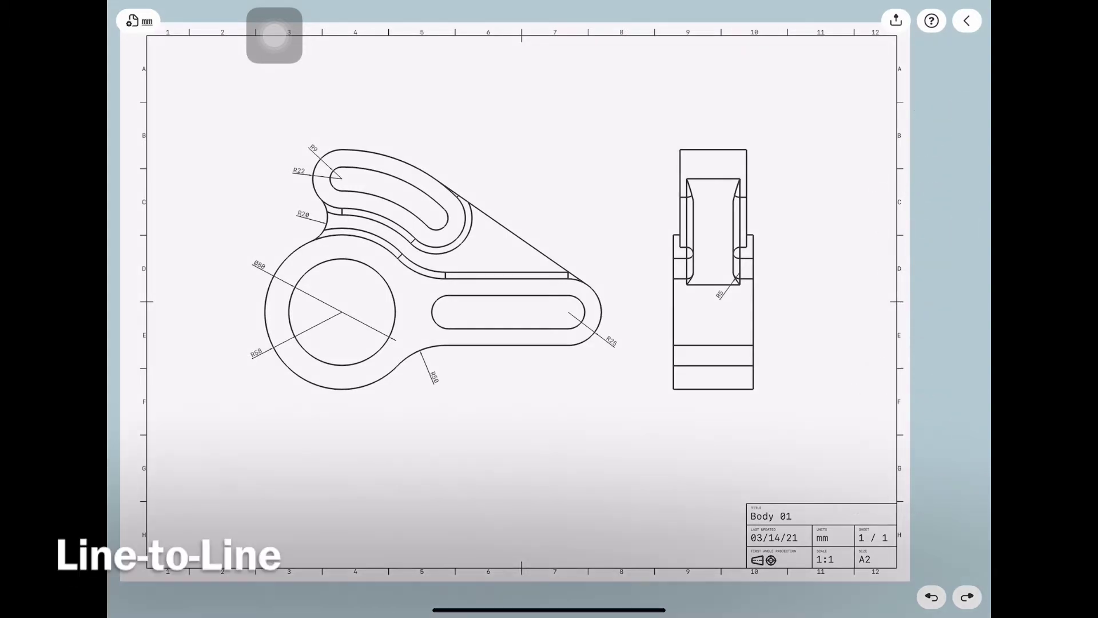
click(508, 296)
click(508, 329)
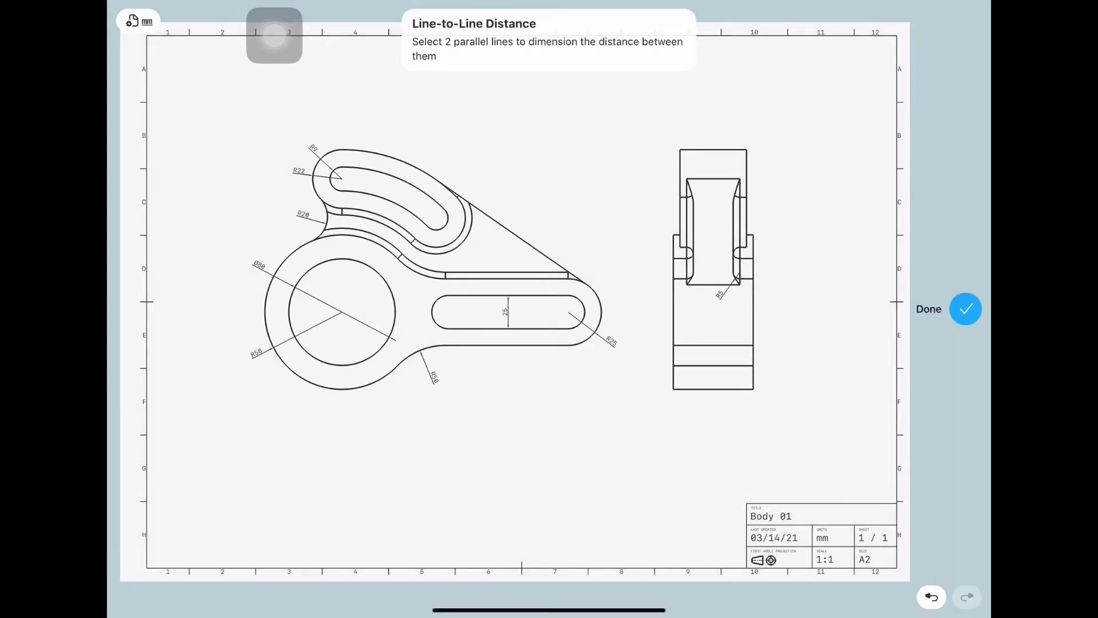
scroll(549, 309, up, 2)
scroll(549, 309, up, 2)
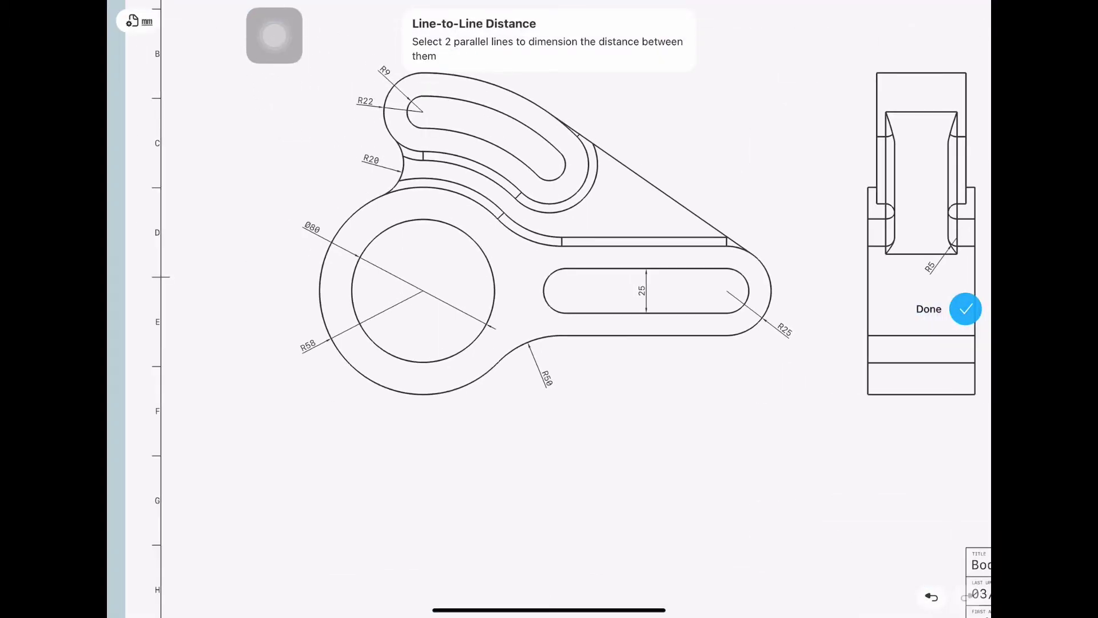
click(966, 308)
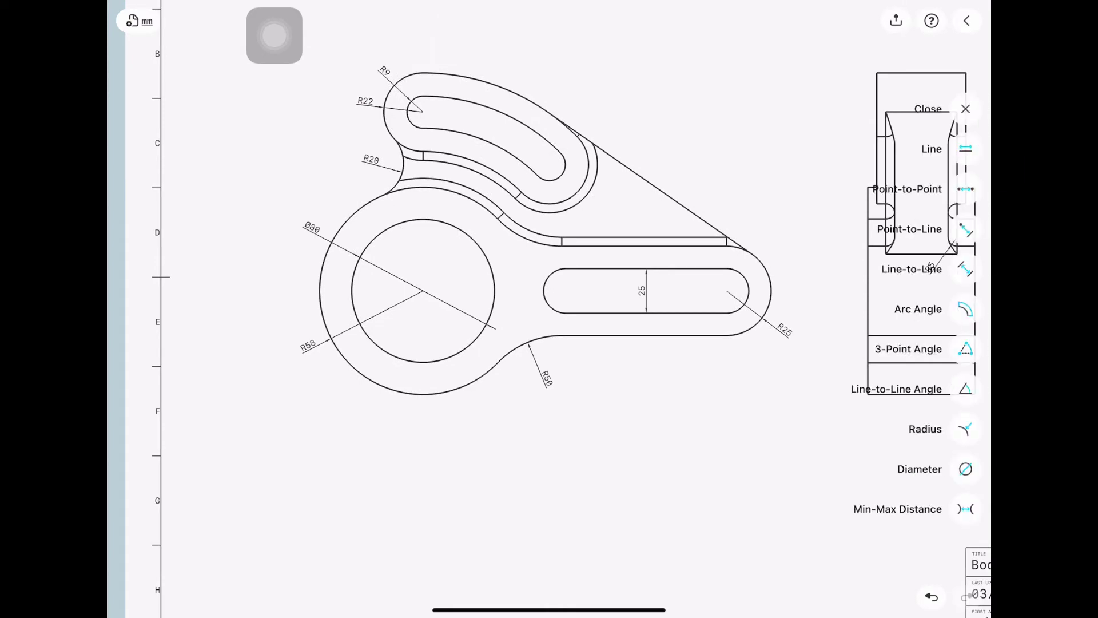
Add an 80 centre distance from the large circle to the slot's left arc, below the part
scroll(549, 309, down, 3)
click(965, 189)
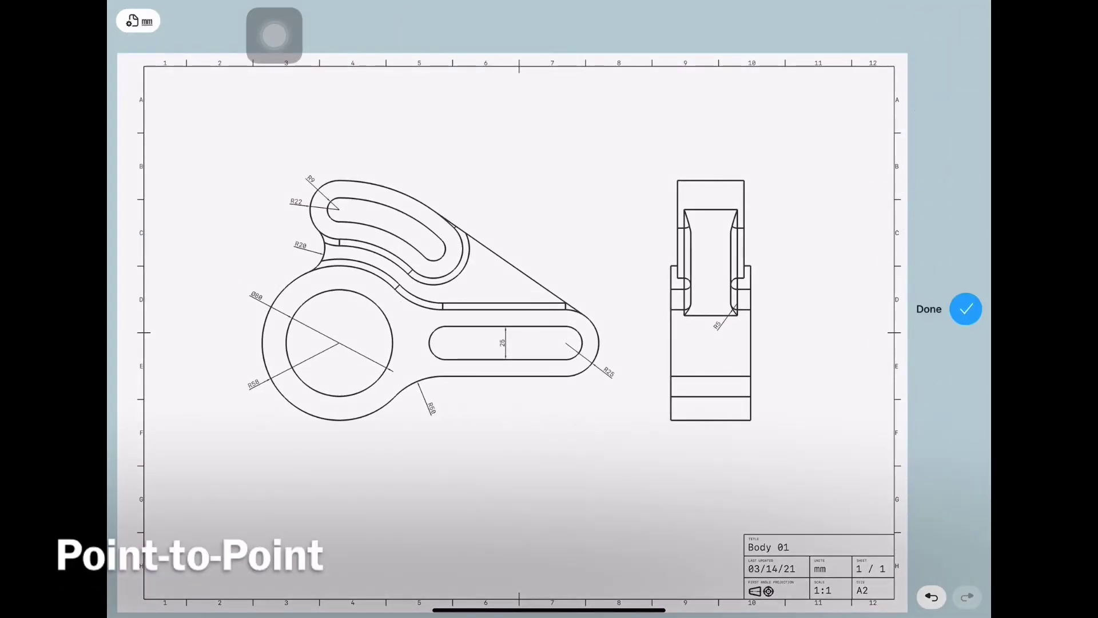
scroll(549, 309, up, 5)
scroll(549, 309, up, 2)
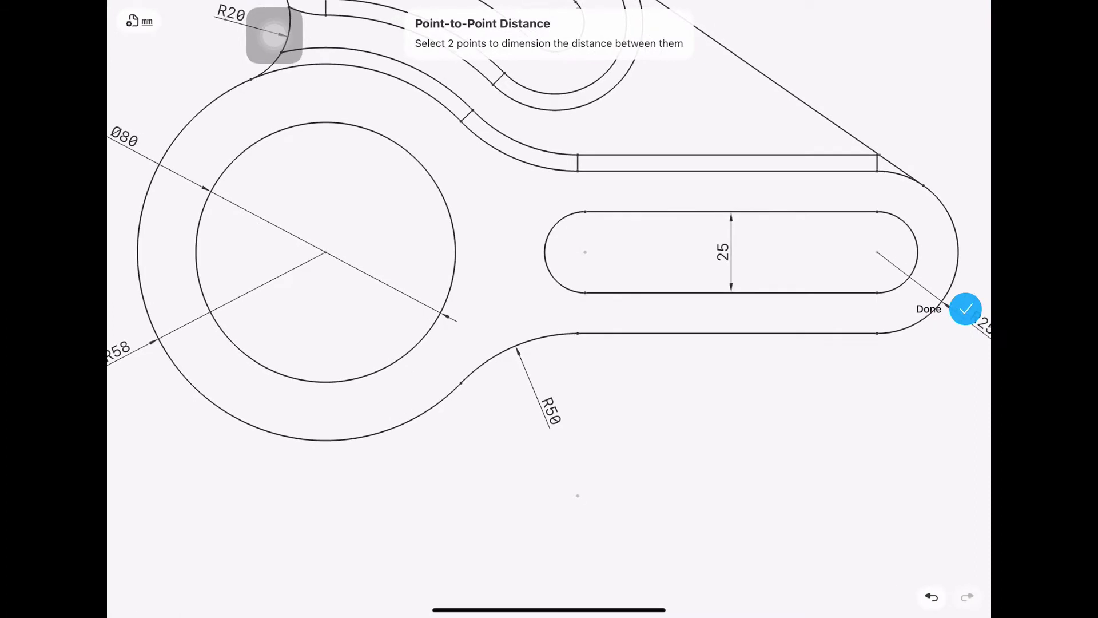
click(326, 252)
click(585, 252)
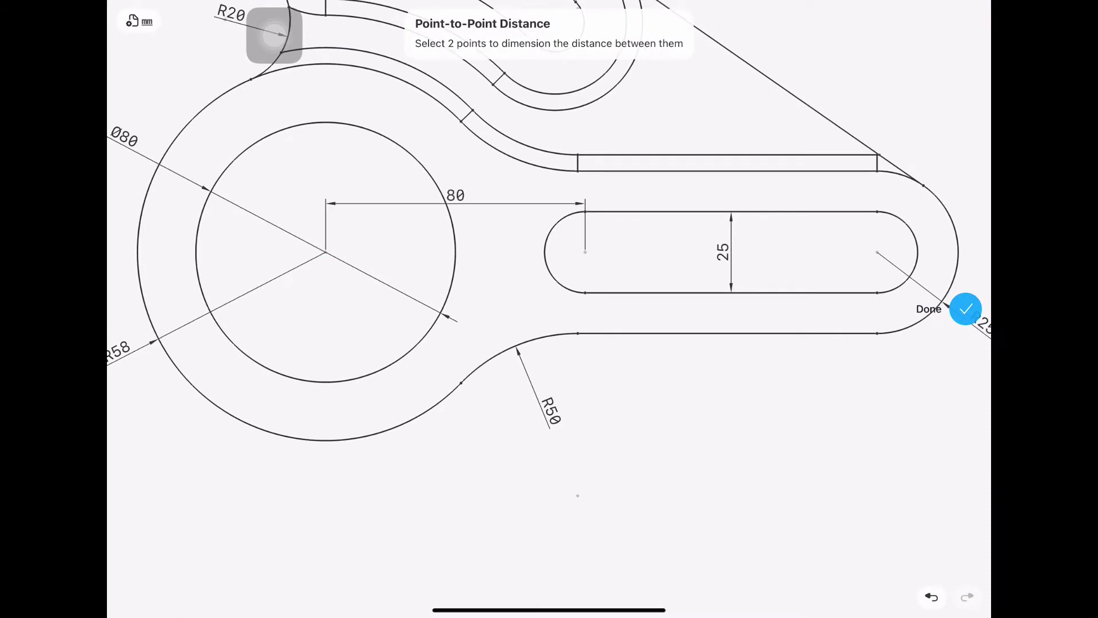
drag(455, 200, 462, 489)
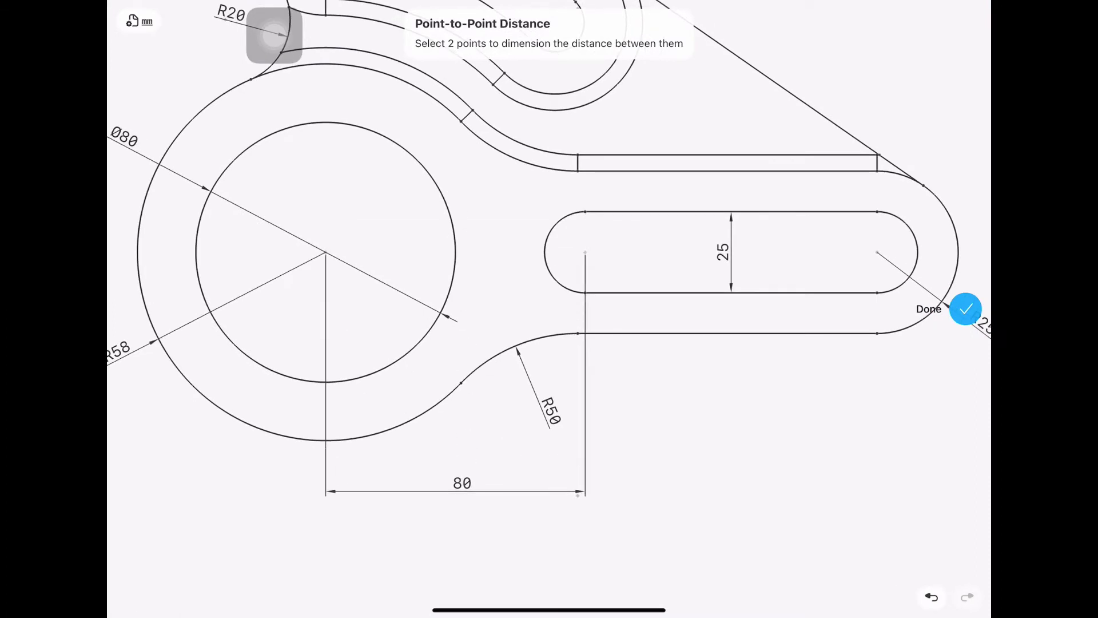
Add a 90 centre distance between the slot's two arc centres, beside the 80
scroll(549, 251, down, 2)
click(487, 235)
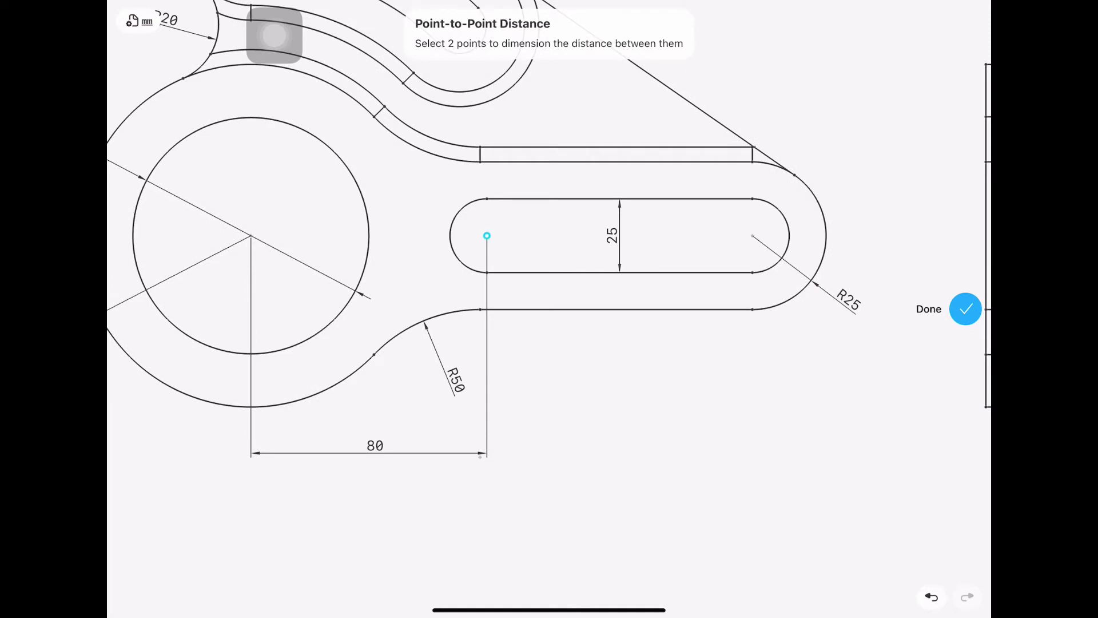
click(752, 235)
drag(620, 273, 532, 440)
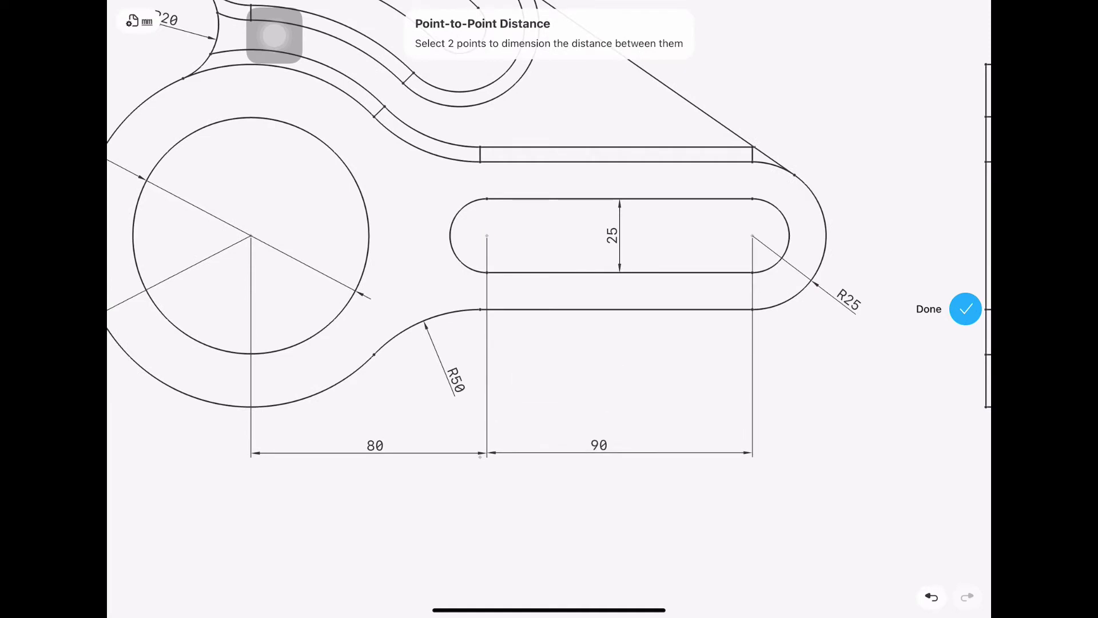
Add a vertical 100 centre distance from the large circle to the R22 arc, left of the part
scroll(549, 252, down, 1)
scroll(549, 251, down, 2)
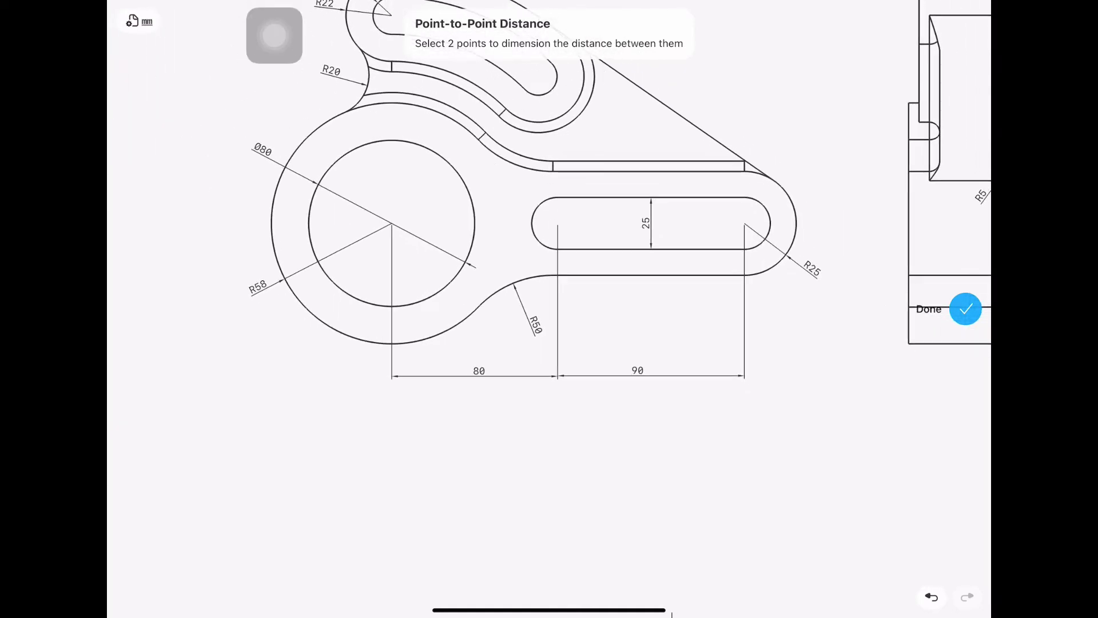
scroll(549, 252, down, 1)
scroll(549, 252, up, 1)
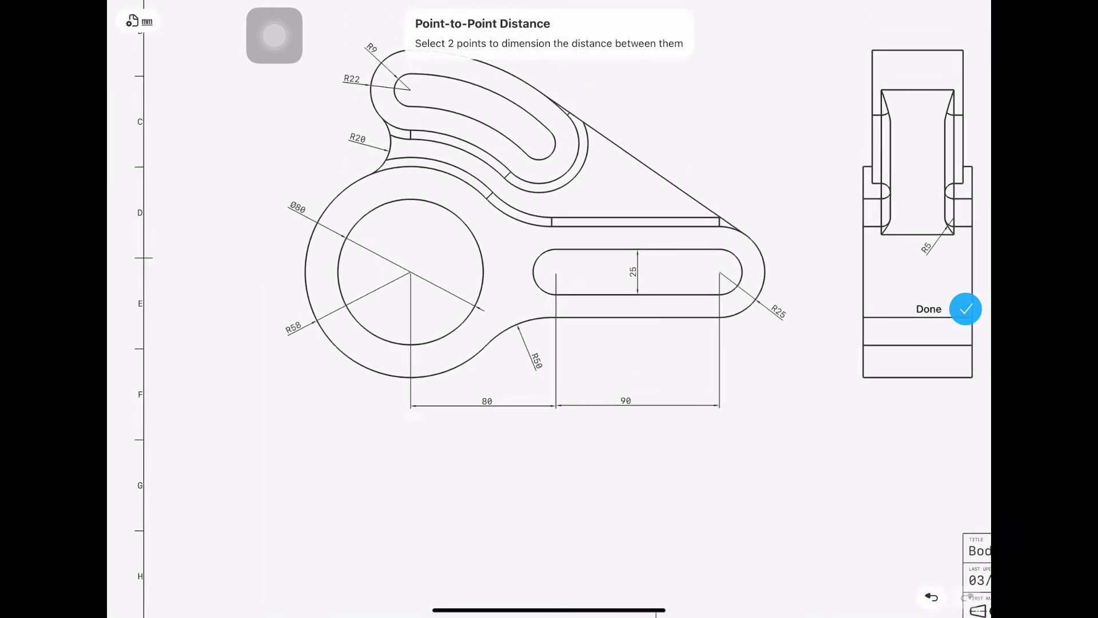
scroll(549, 251, up, 2)
scroll(595, 309, up, 2)
scroll(595, 309, up, 2)
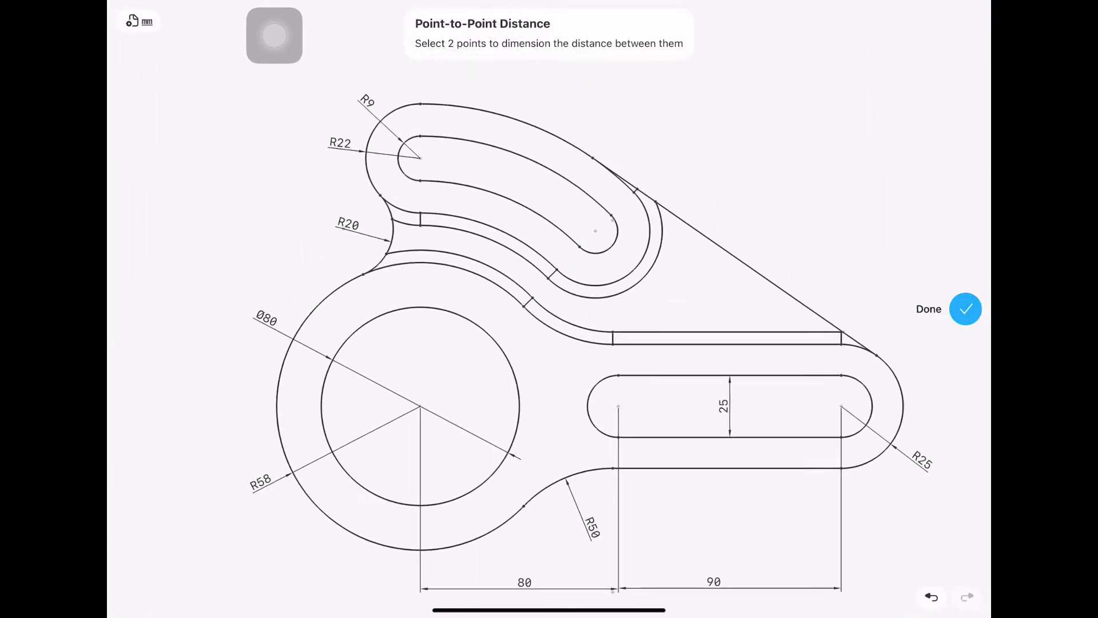
scroll(595, 309, up, 1)
click(427, 403)
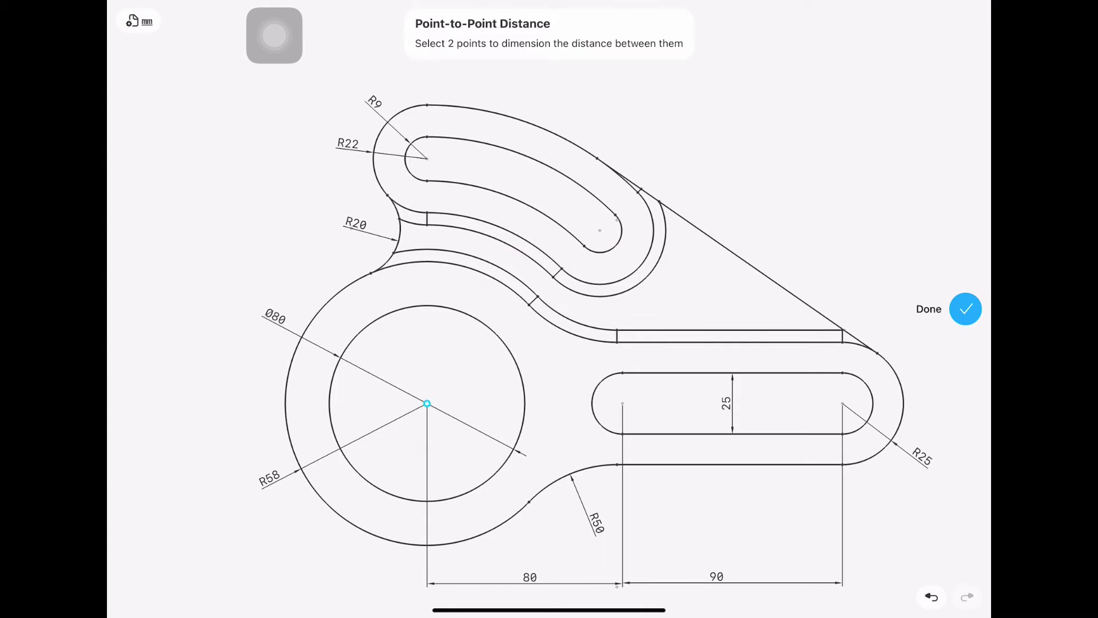
click(426, 158)
drag(463, 280, 217, 280)
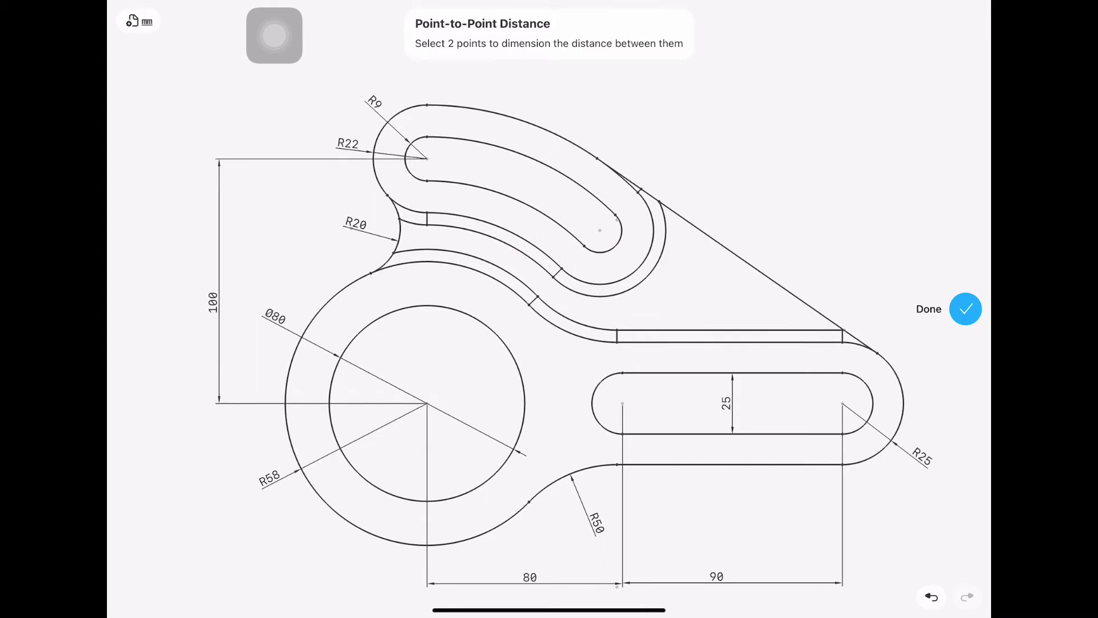
scroll(549, 320, down, 5)
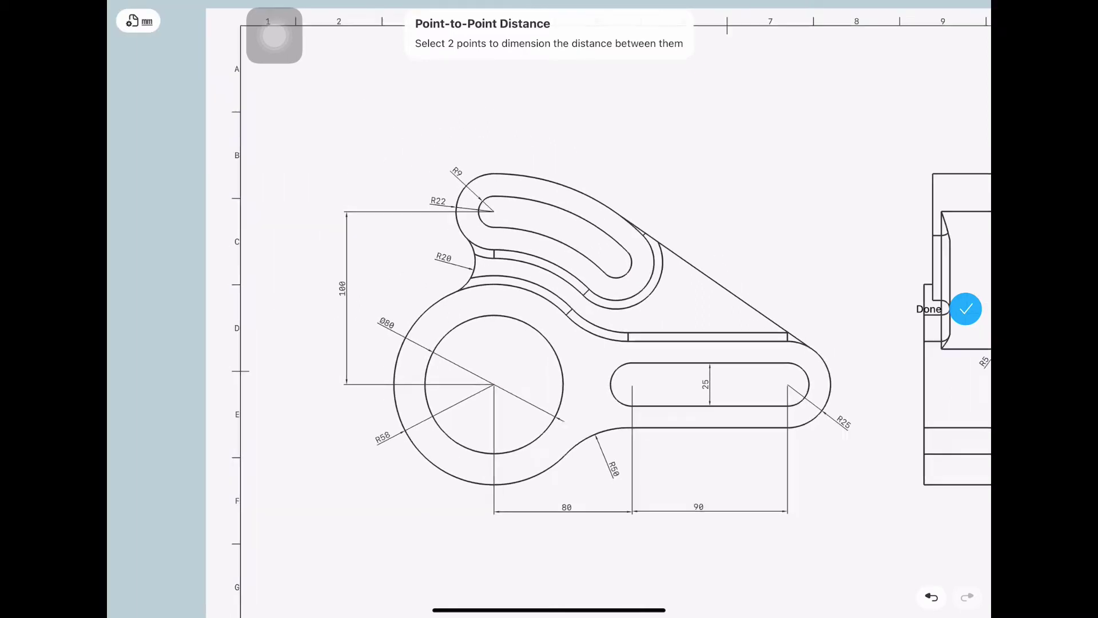
scroll(541, 337, right, 2)
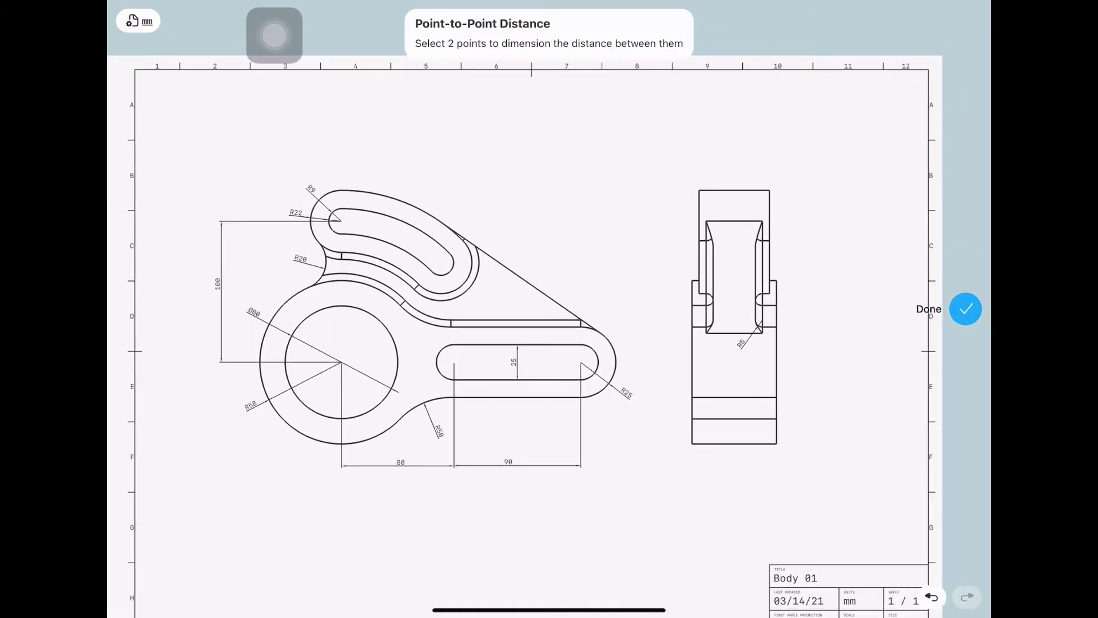
scroll(549, 321, up, 3)
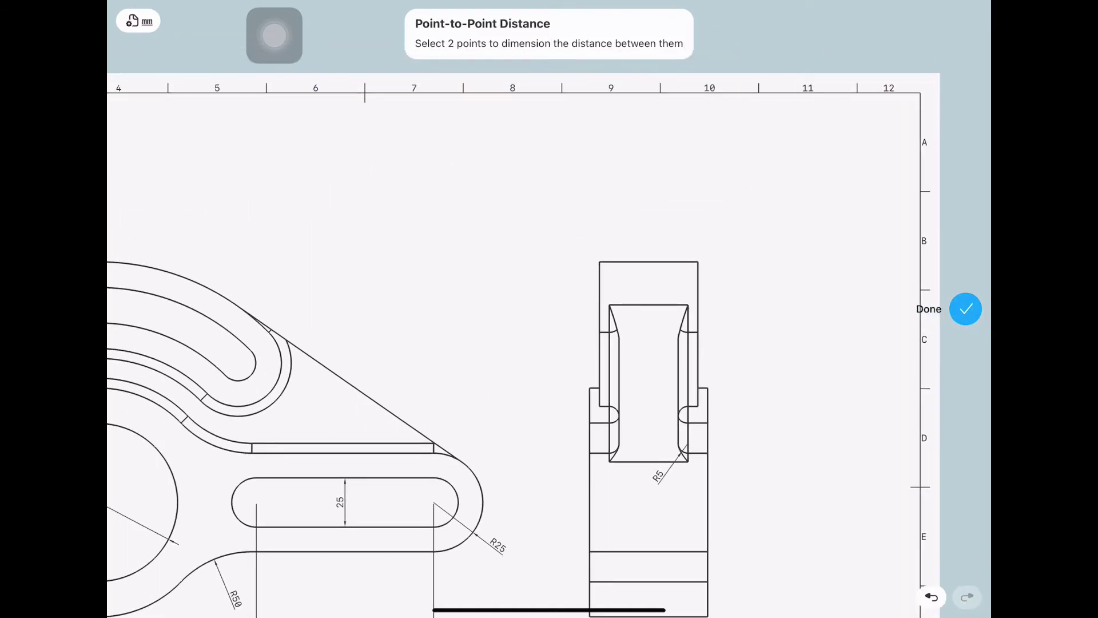
Add line-length dimensions of 50 on the right view's top edge and 60 on its base
click(966, 308)
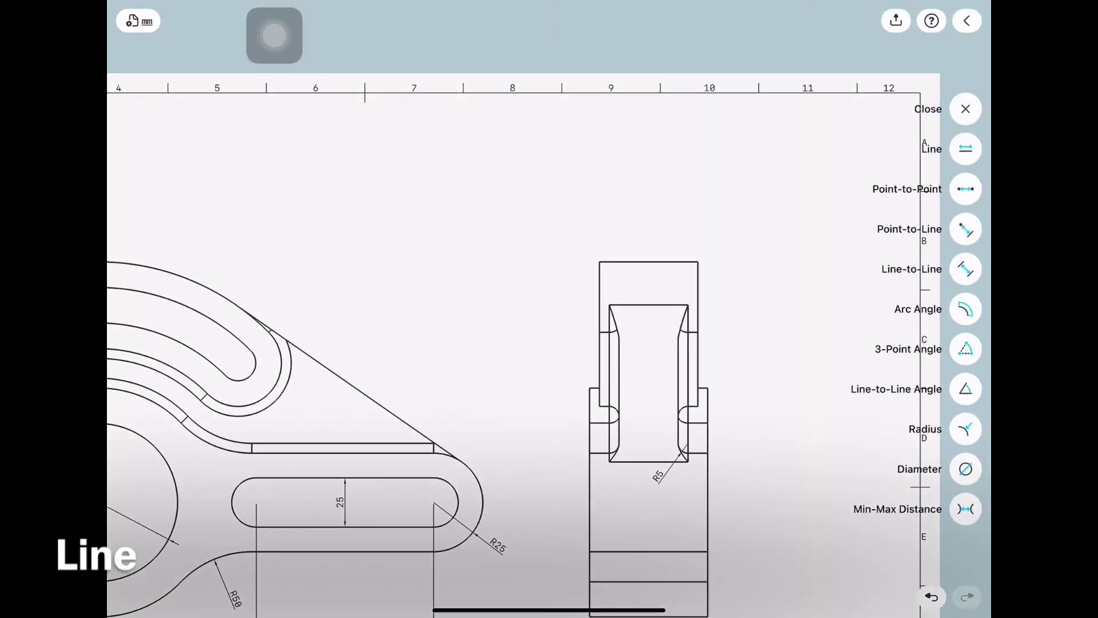
click(966, 147)
click(648, 261)
click(965, 288)
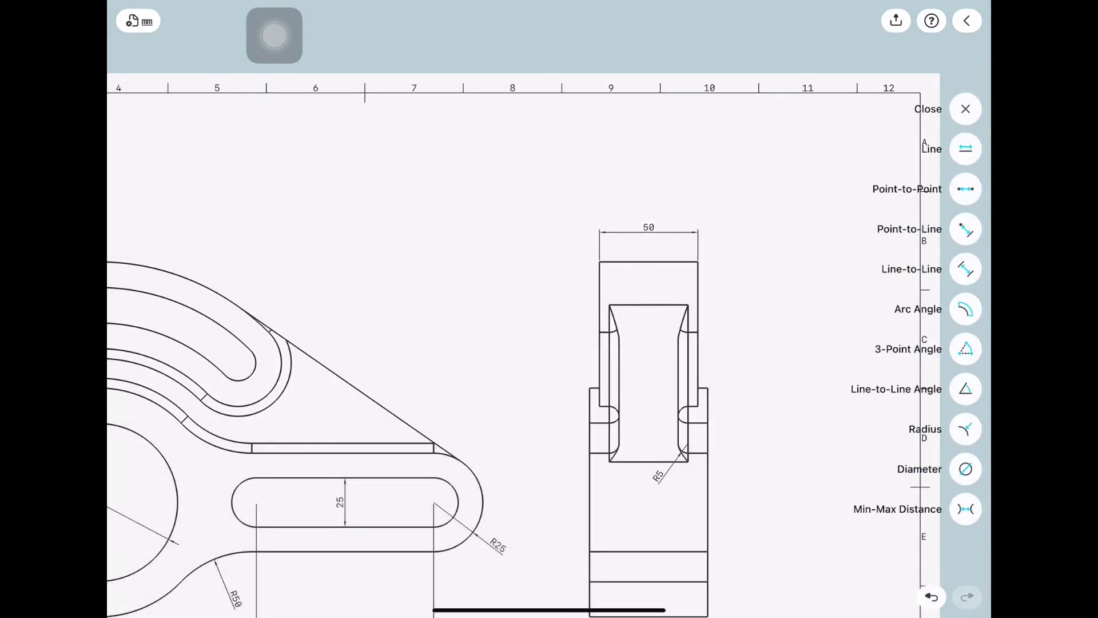
scroll(549, 320, down, 2)
scroll(549, 321, up, 2)
scroll(549, 321, up, 1)
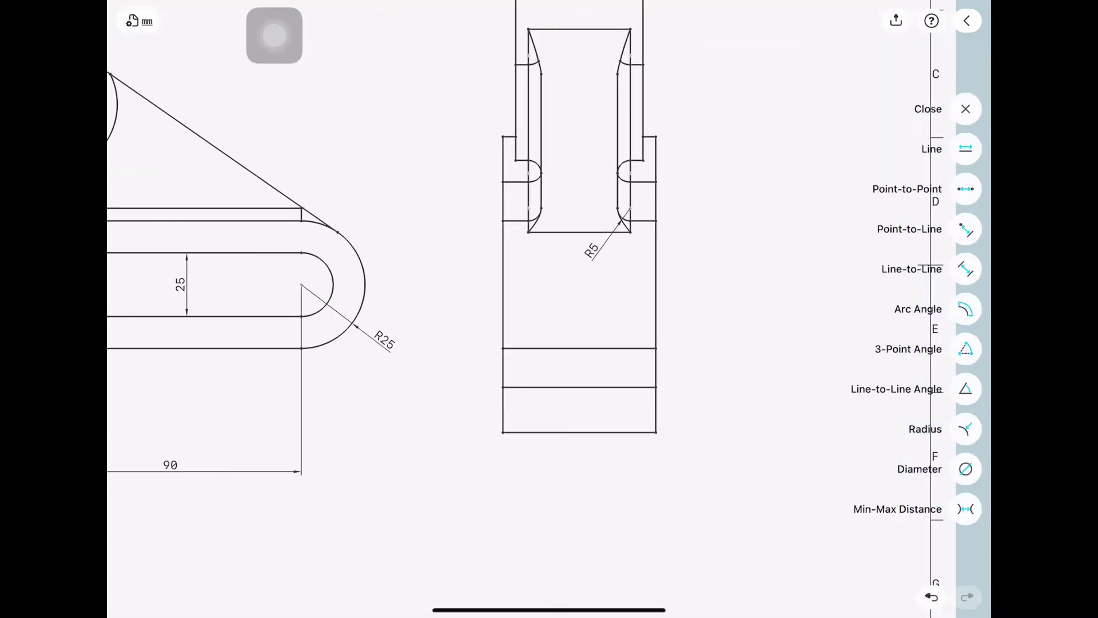
click(966, 148)
click(579, 432)
click(965, 288)
Dimension the 30 gap between the right view's inner walls, placed down inside the channel
click(966, 268)
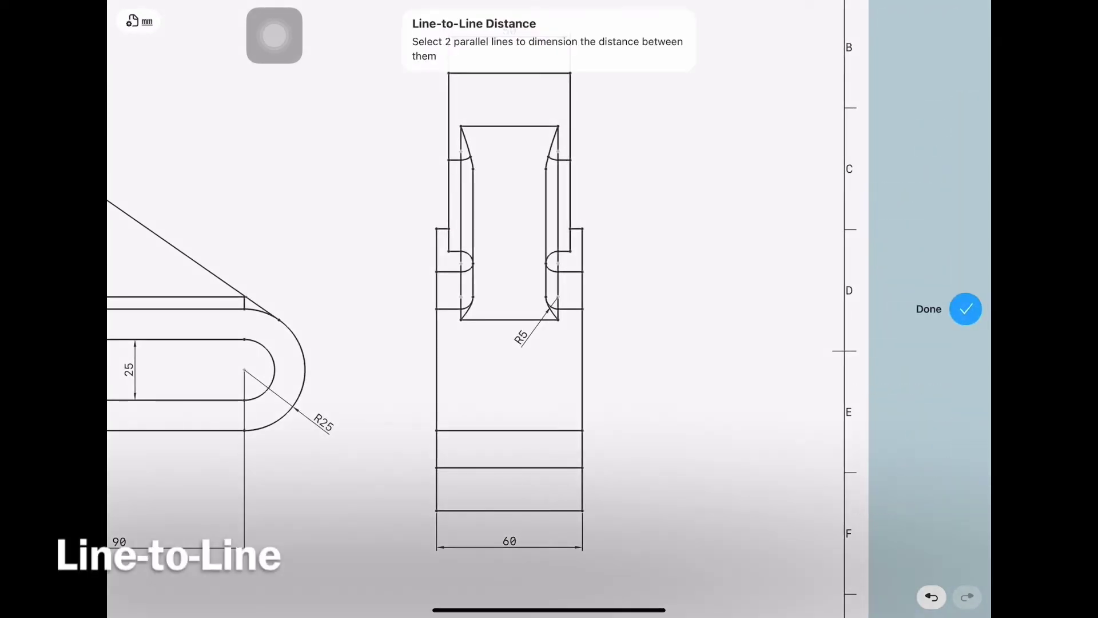
click(472, 216)
click(545, 216)
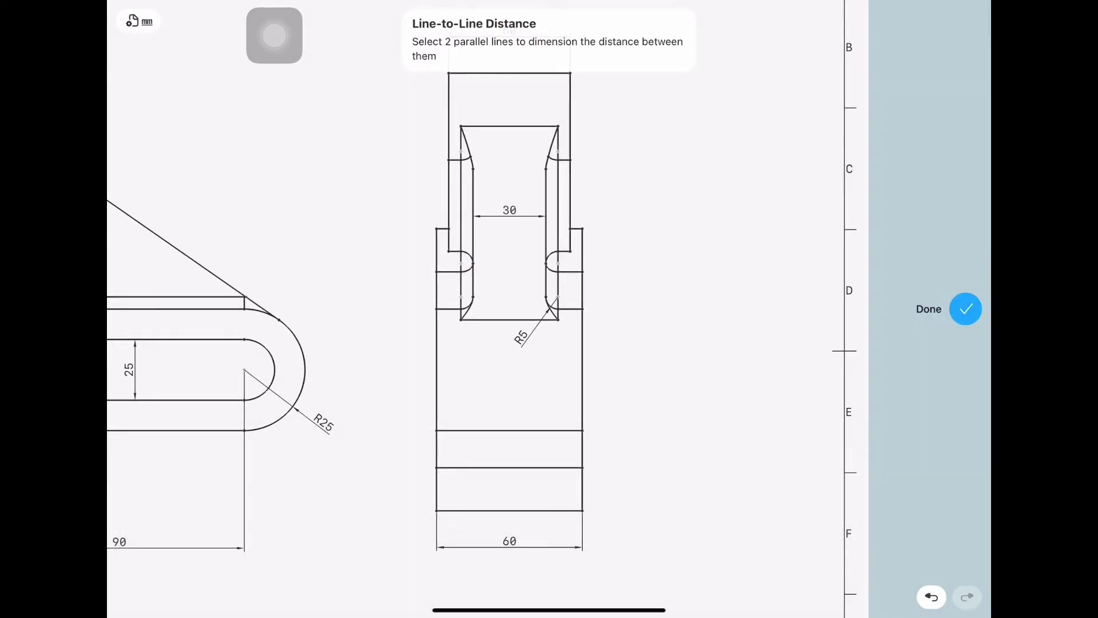
drag(509, 210, 509, 365)
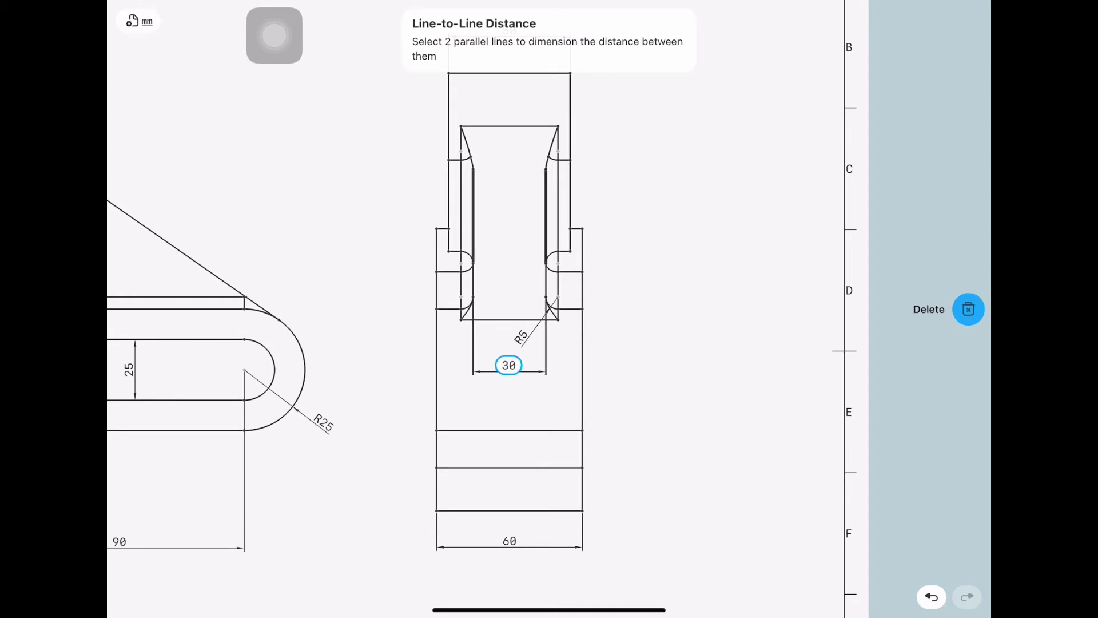
click(966, 288)
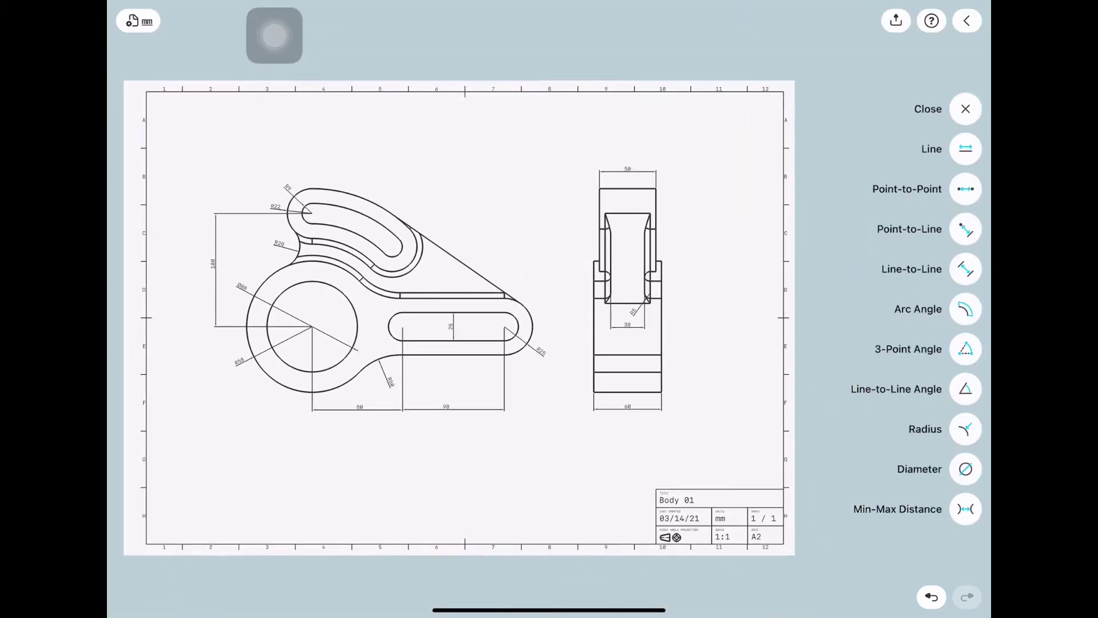
scroll(366, 242, up, 3)
scroll(367, 242, up, 3)
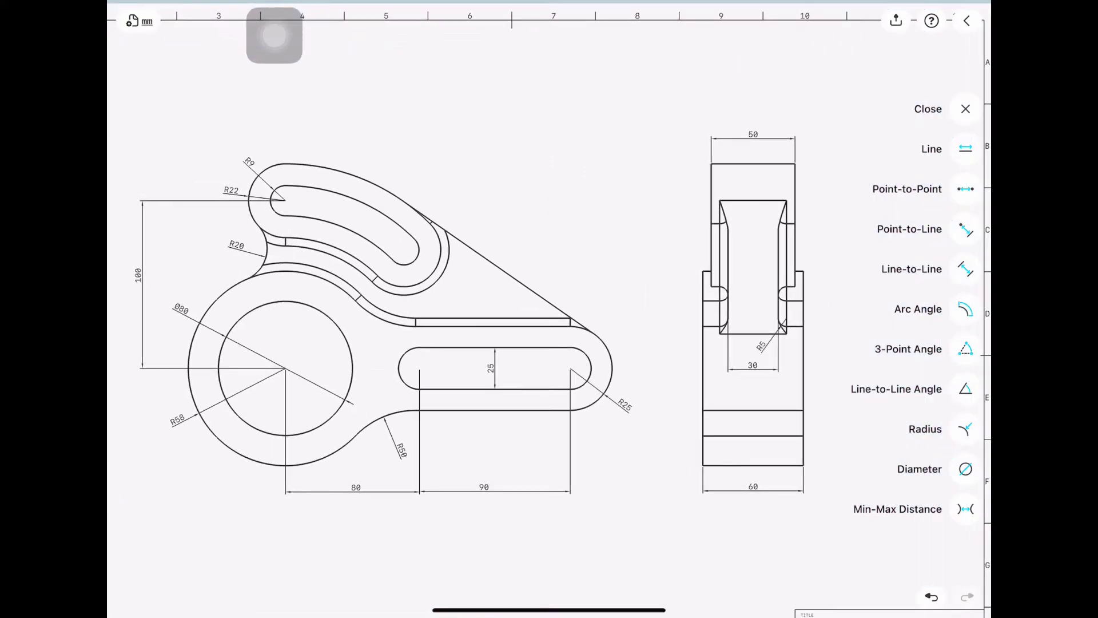
Add a three-point 45° angle dimension across the curved slot, pulled close to it
click(966, 349)
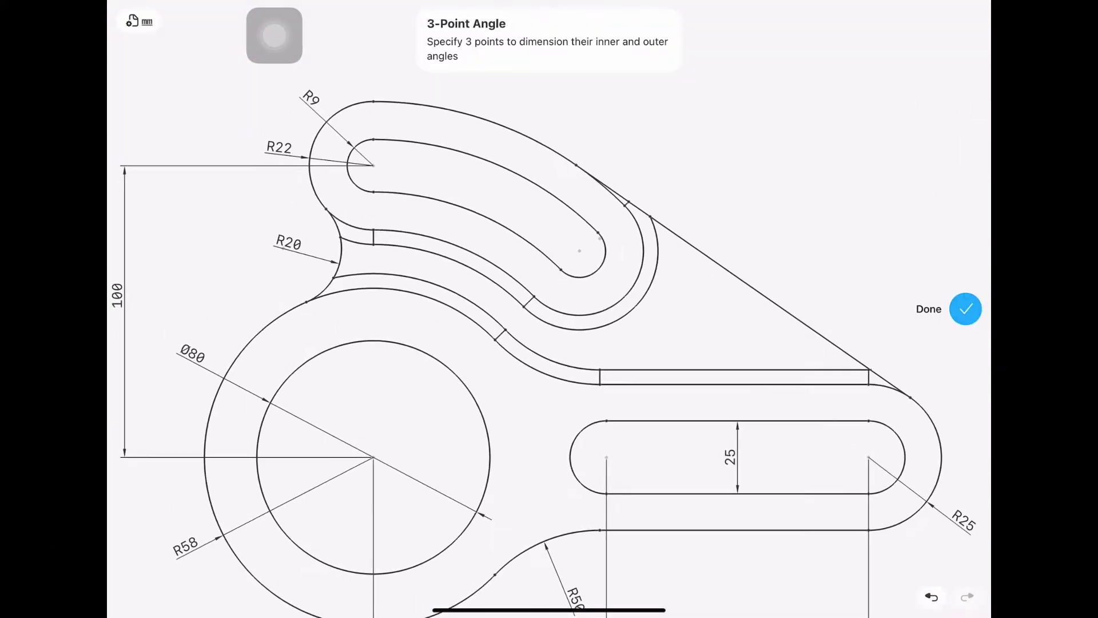
click(371, 170)
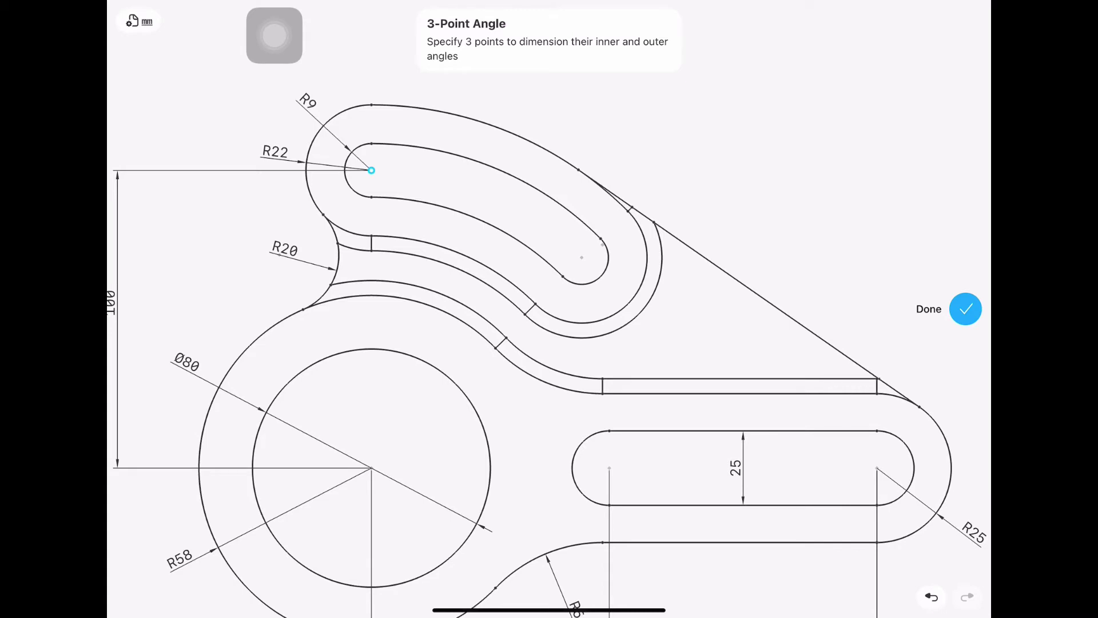
click(371, 468)
click(581, 258)
scroll(549, 343, down, 5)
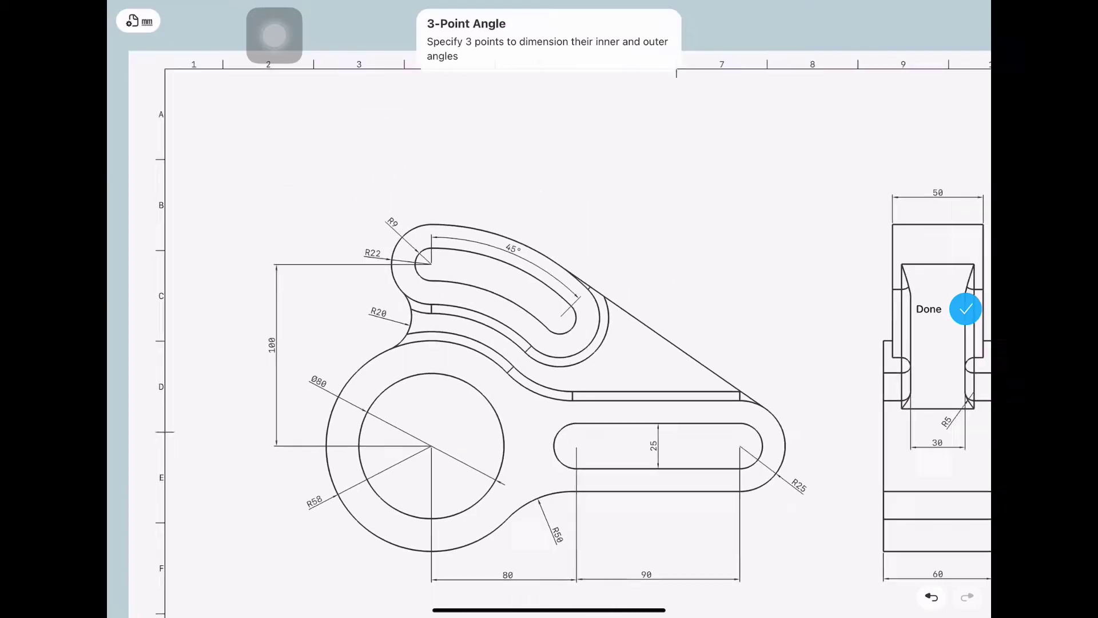
drag(500, 256, 484, 264)
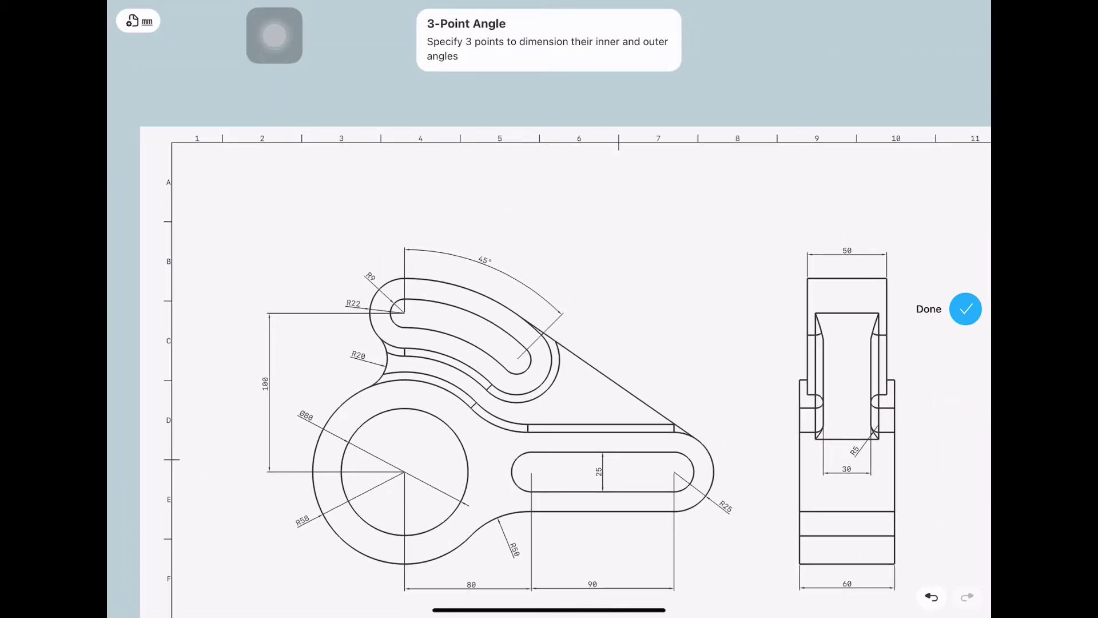
scroll(549, 344, down, 5)
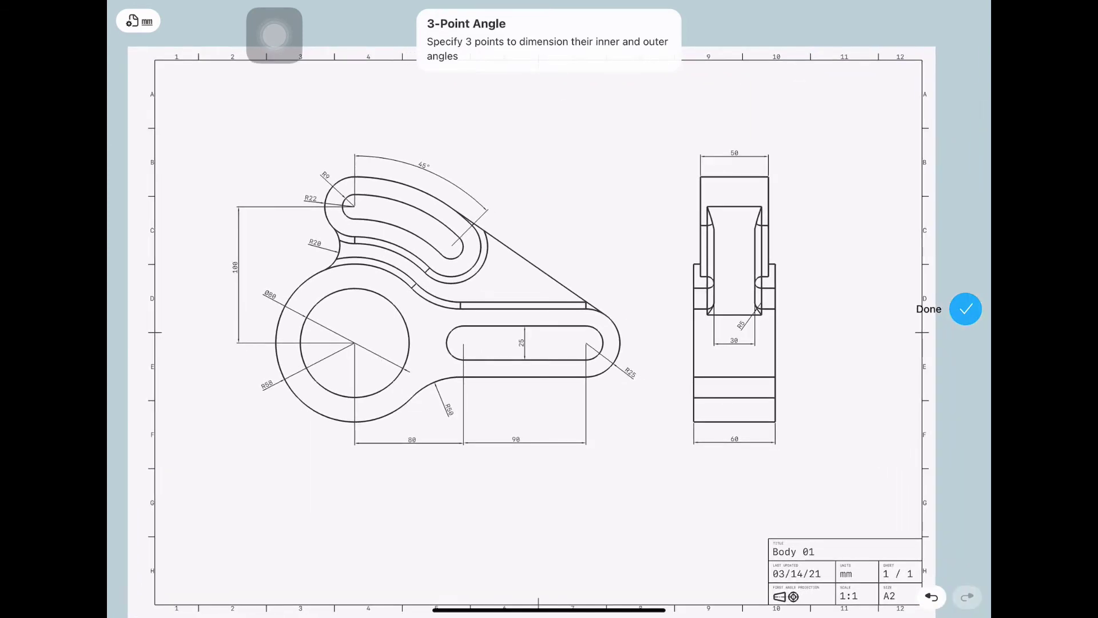
click(965, 309)
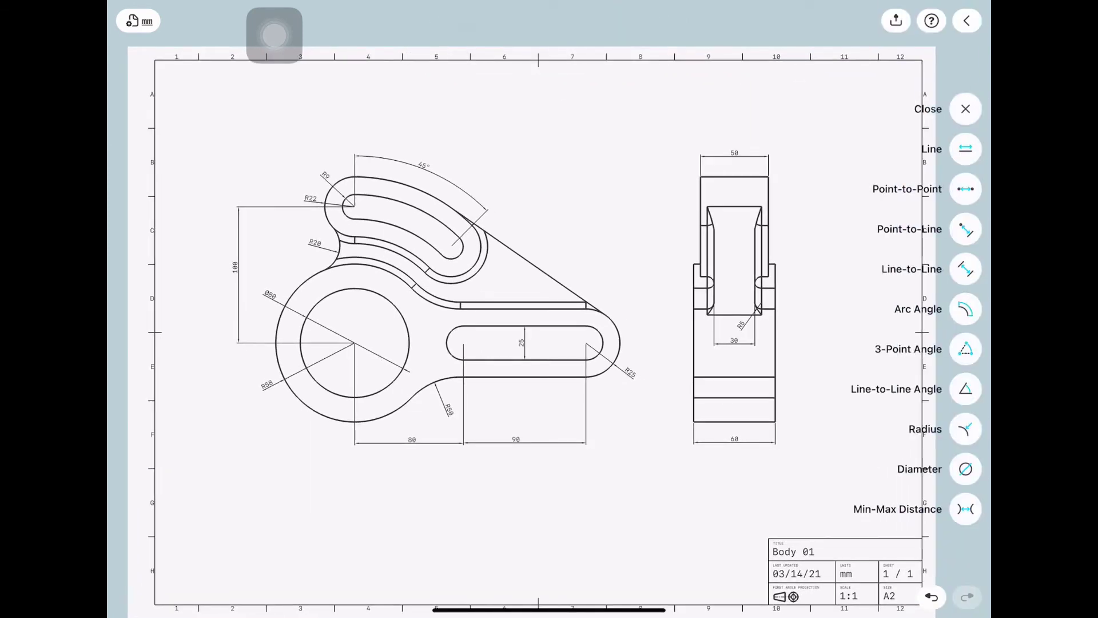
Add a 253 min-max overall length from the outer circle to the R25 arc, below the part
click(966, 508)
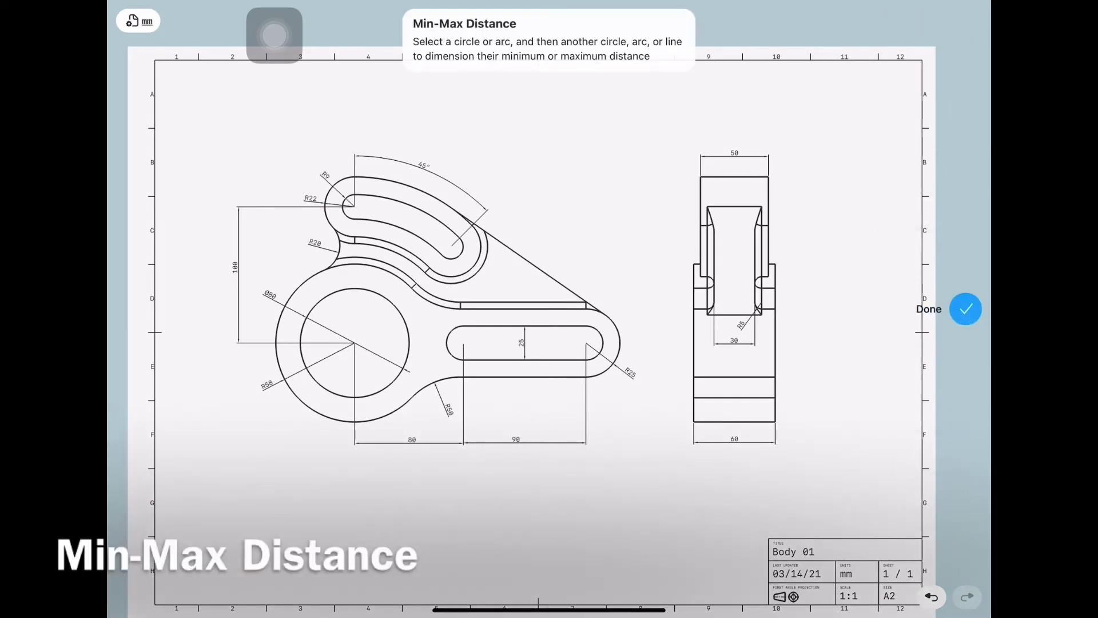
click(278, 371)
click(619, 346)
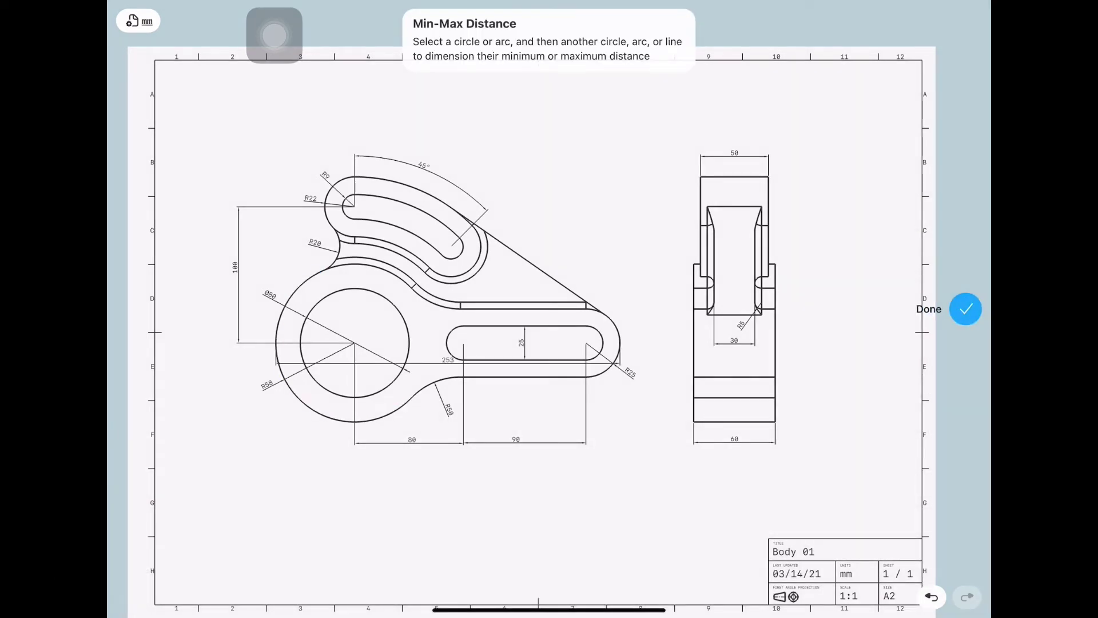
drag(448, 361, 442, 468)
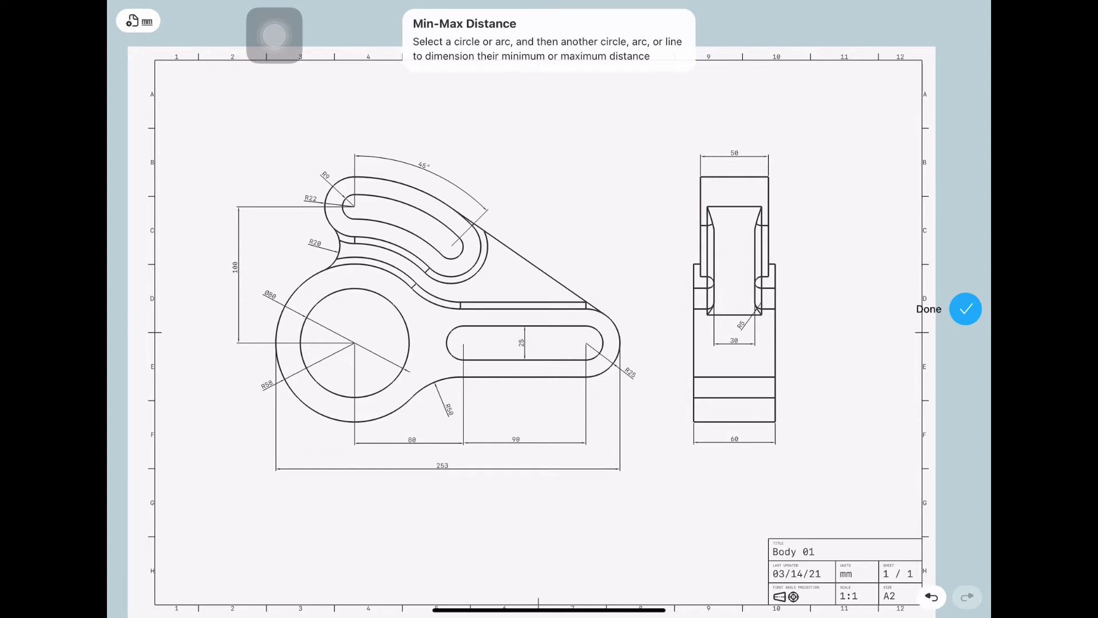
ctrl+scroll(446, 320, up, 2)
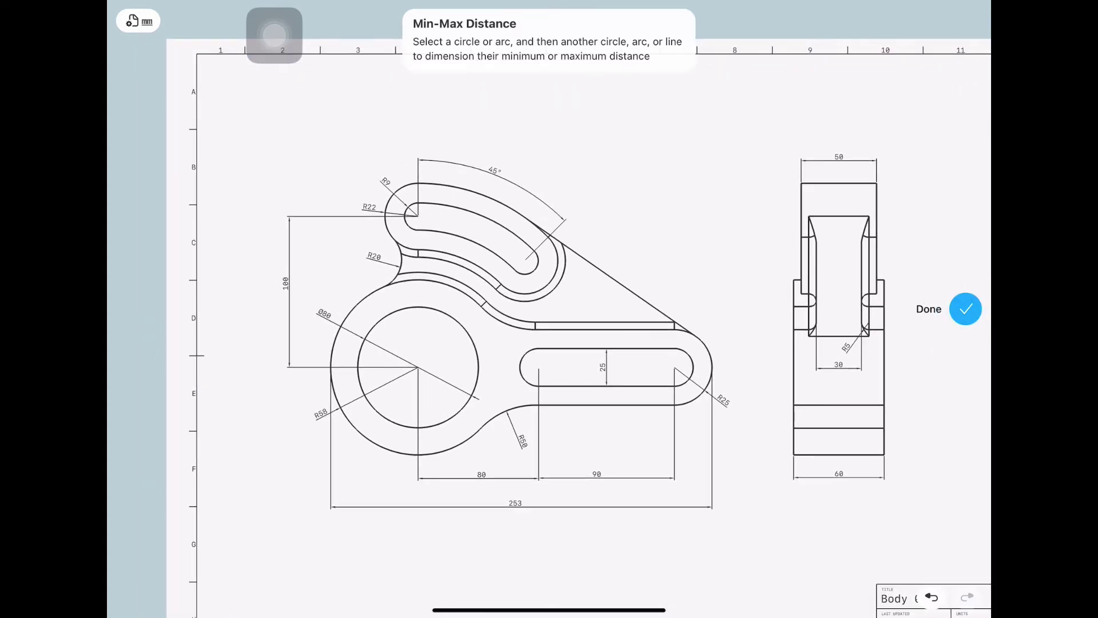
Add a 180 min-max overall height from the R22 arc to the outer circle, left of the part
click(386, 216)
click(441, 452)
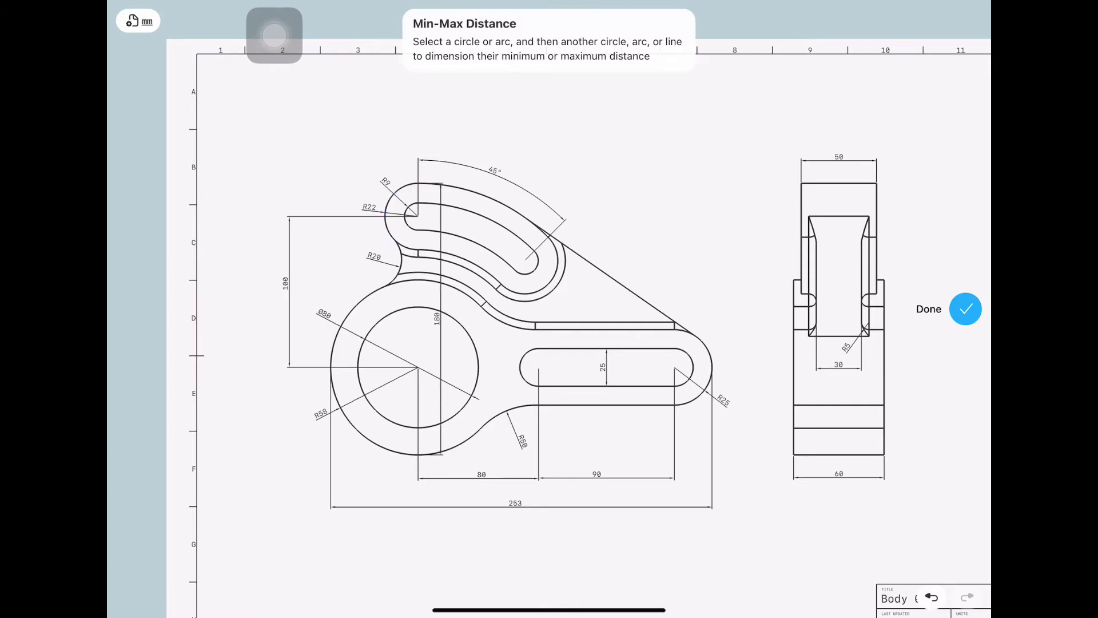
drag(441, 314, 264, 314)
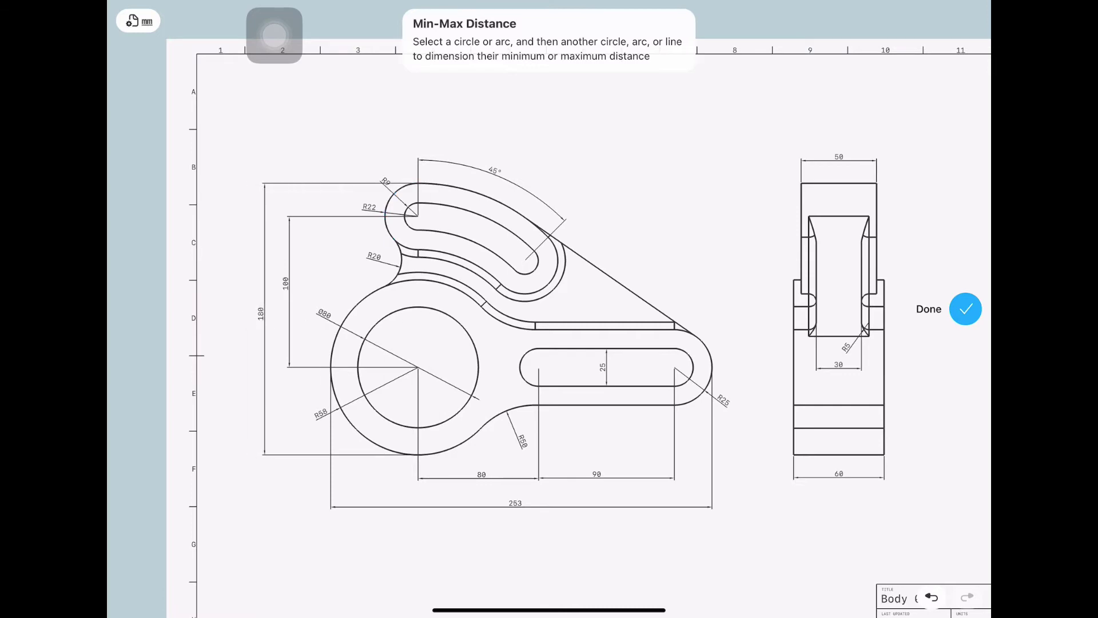
scroll(549, 332, down, 5)
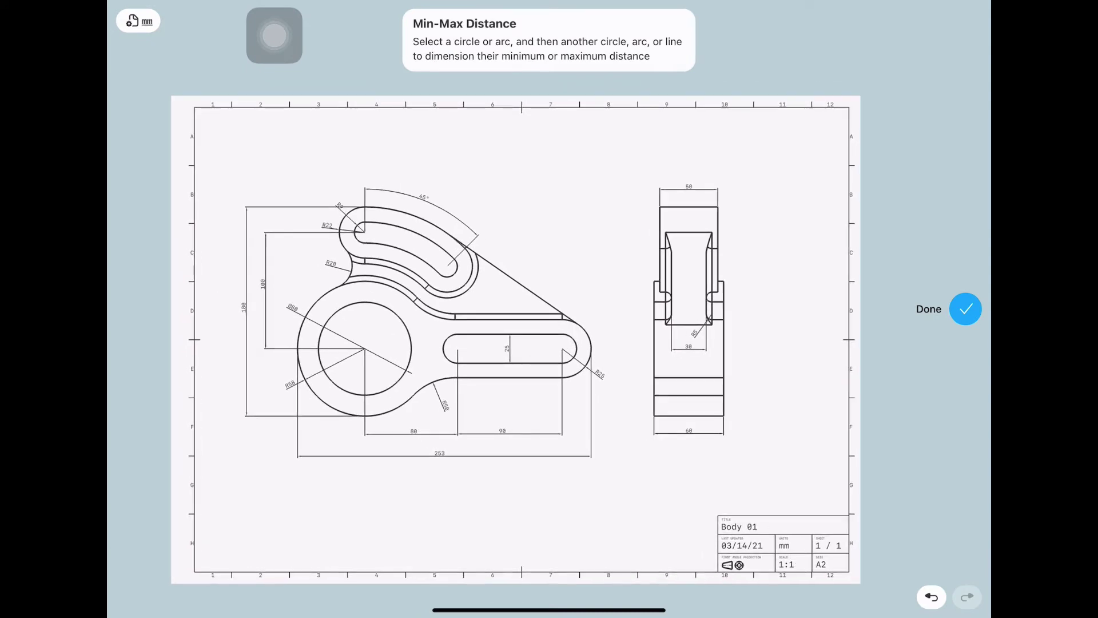
click(965, 309)
scroll(514, 338, down, 2)
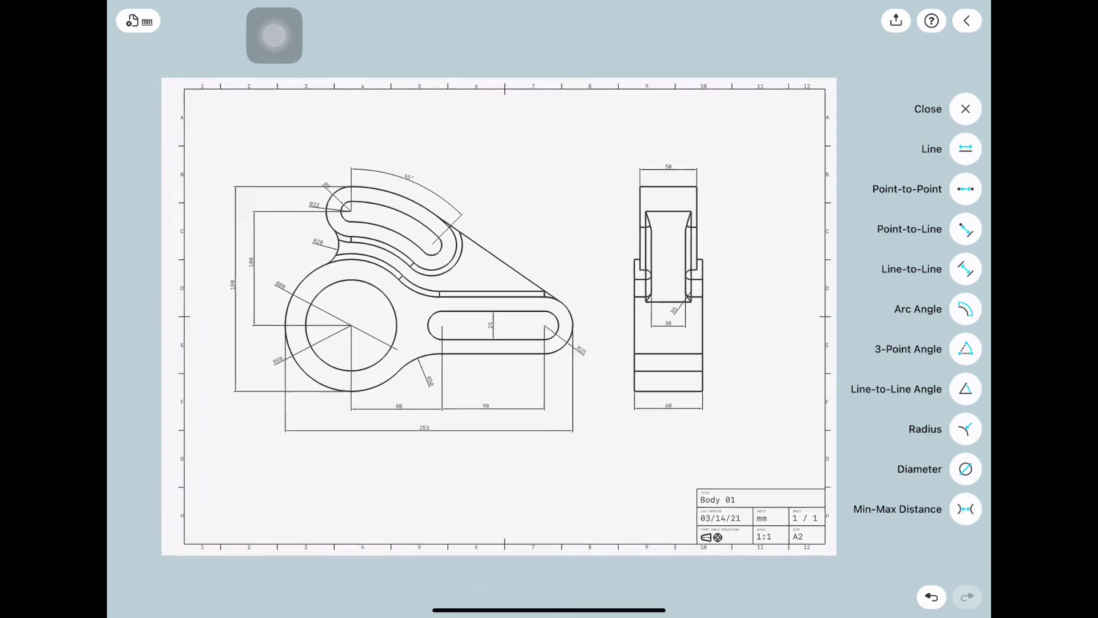
Move the 60 dimension slightly further below the side view
scroll(724, 431, up, 3)
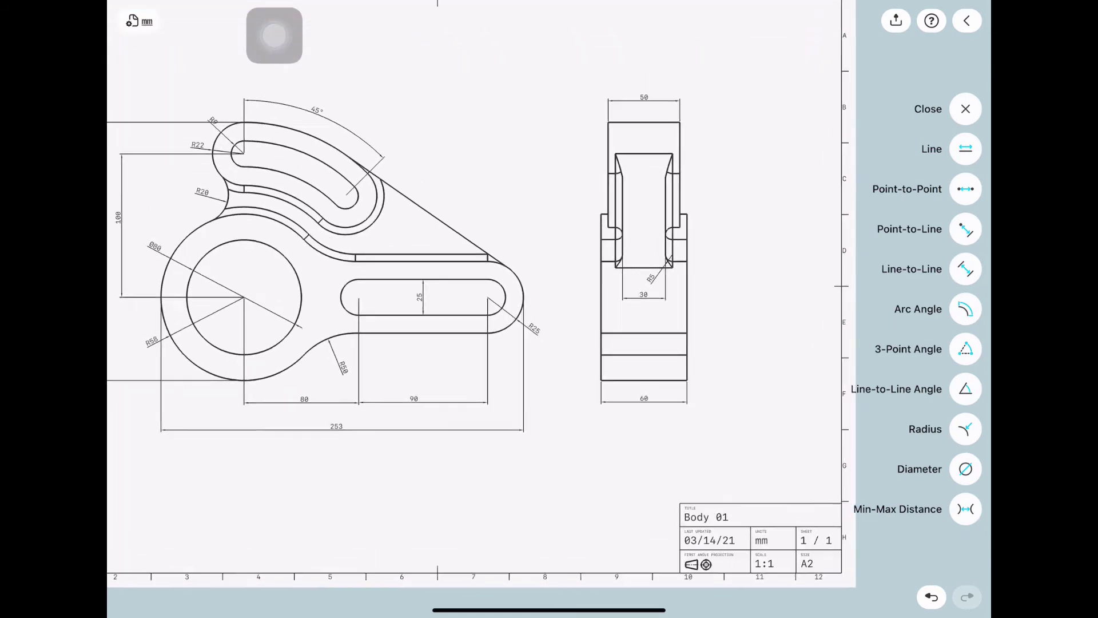
mouse_move(649, 396)
mouse_down()
mouse_move(648, 415)
mouse_move(646, 397)
mouse_move(650, 406)
mouse_up()
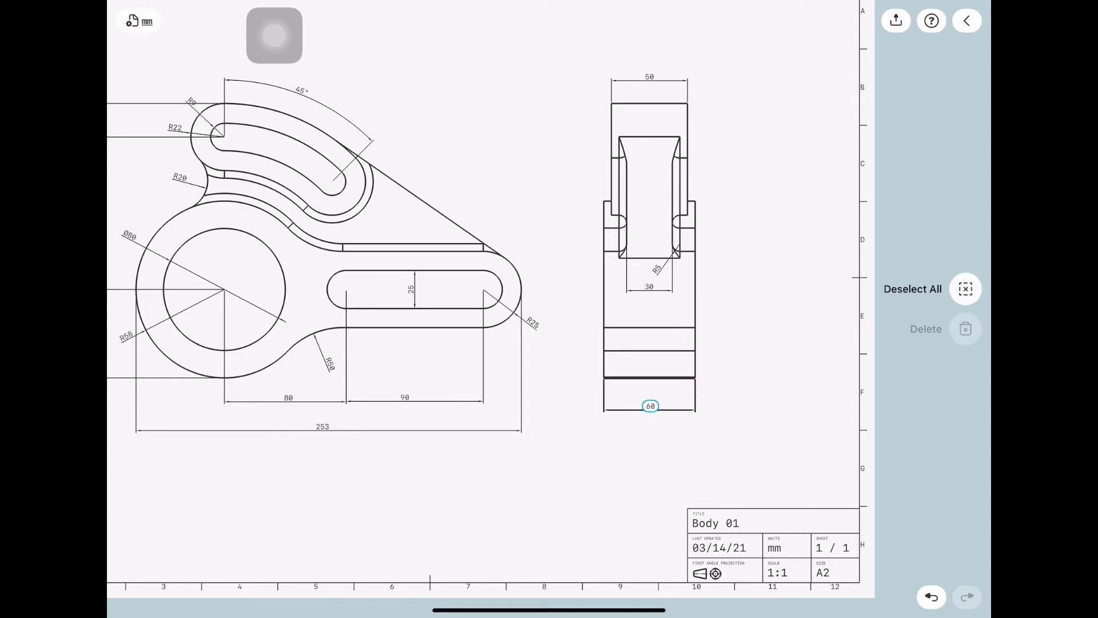
click(966, 289)
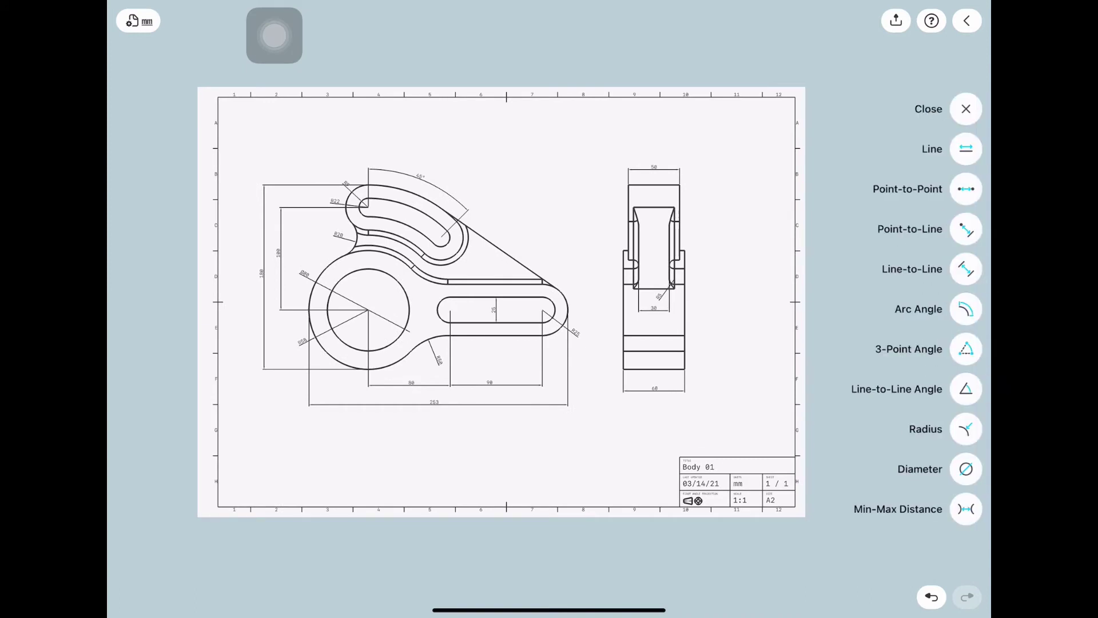
Shift the right-side view and then the front view slightly to the right on the sheet
double_click(654, 344)
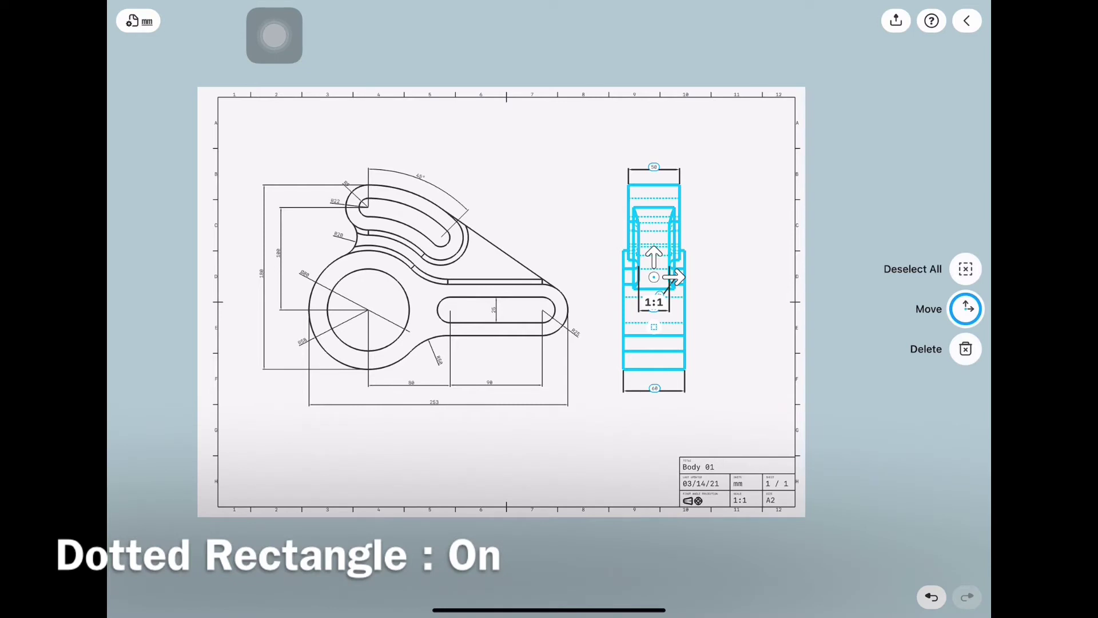
mouse_move(675, 277)
mouse_down()
mouse_move(718, 277)
mouse_move(684, 277)
mouse_up()
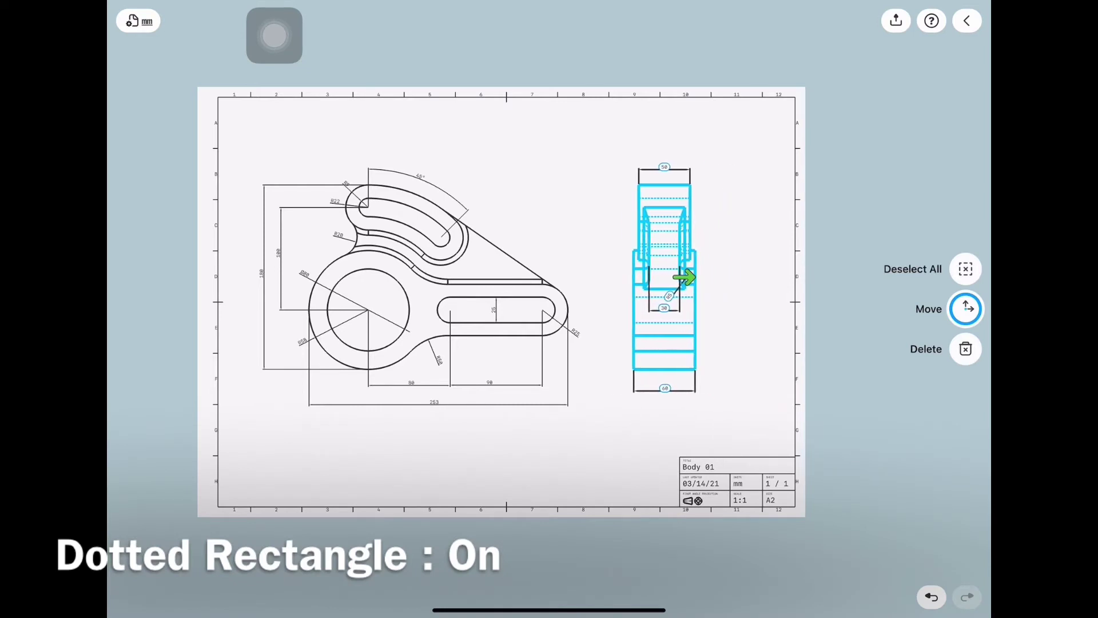
click(965, 269)
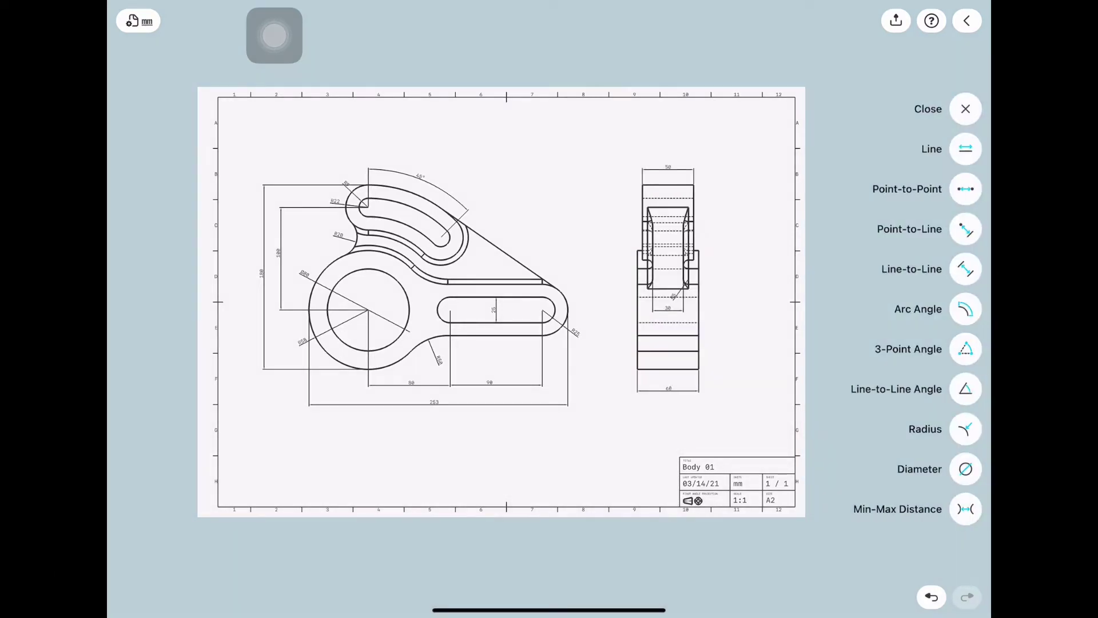
double_click(438, 277)
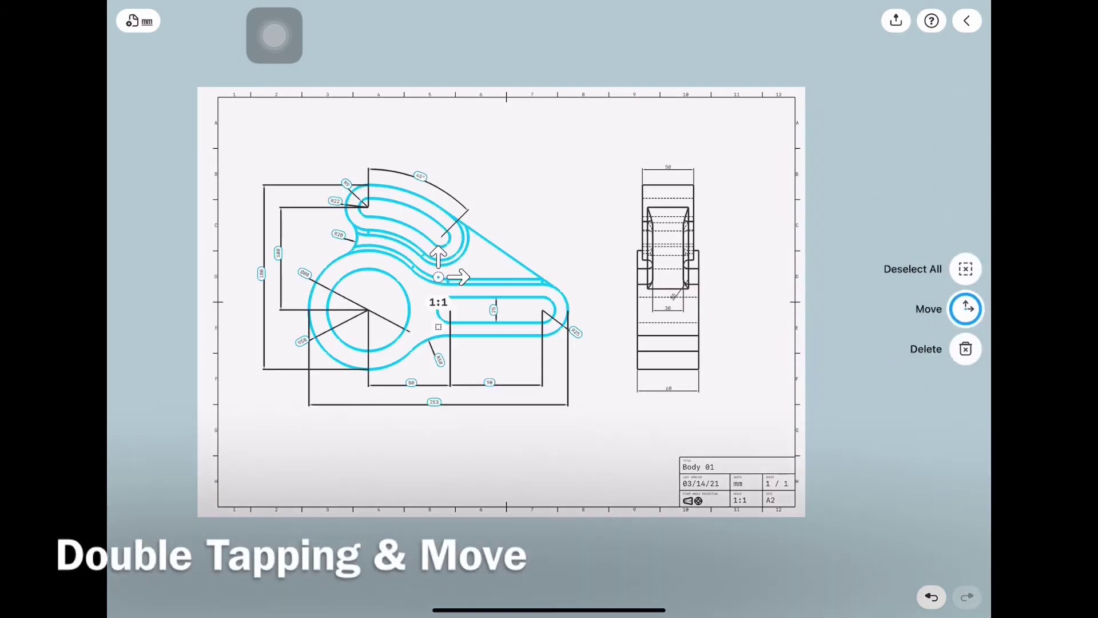
mouse_move(459, 277)
mouse_down()
mouse_move(481, 277)
mouse_move(459, 278)
mouse_up()
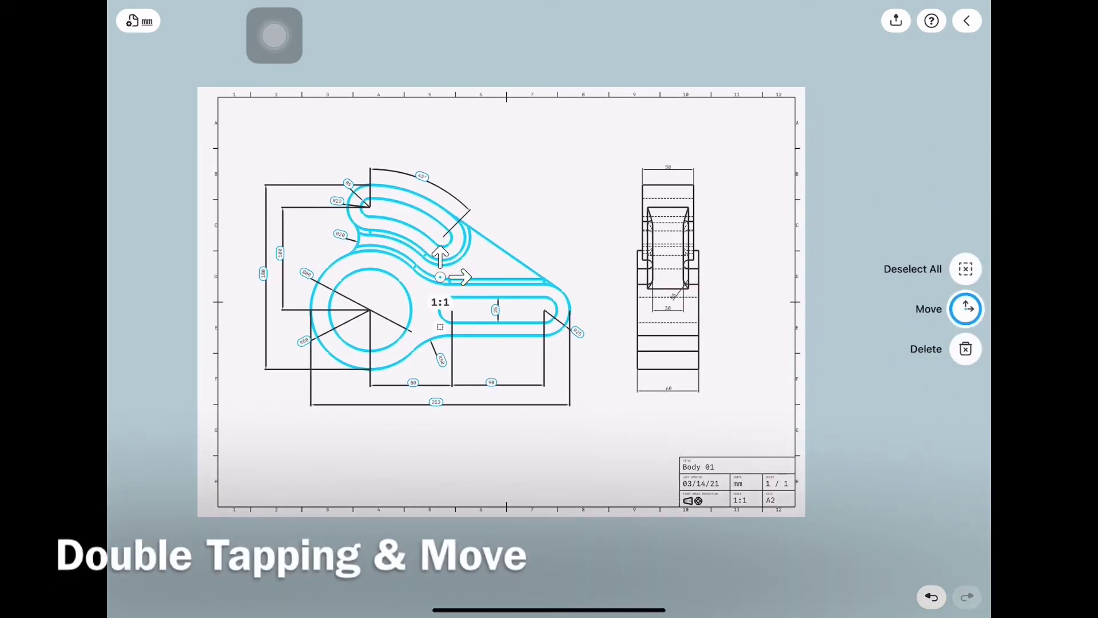
click(965, 268)
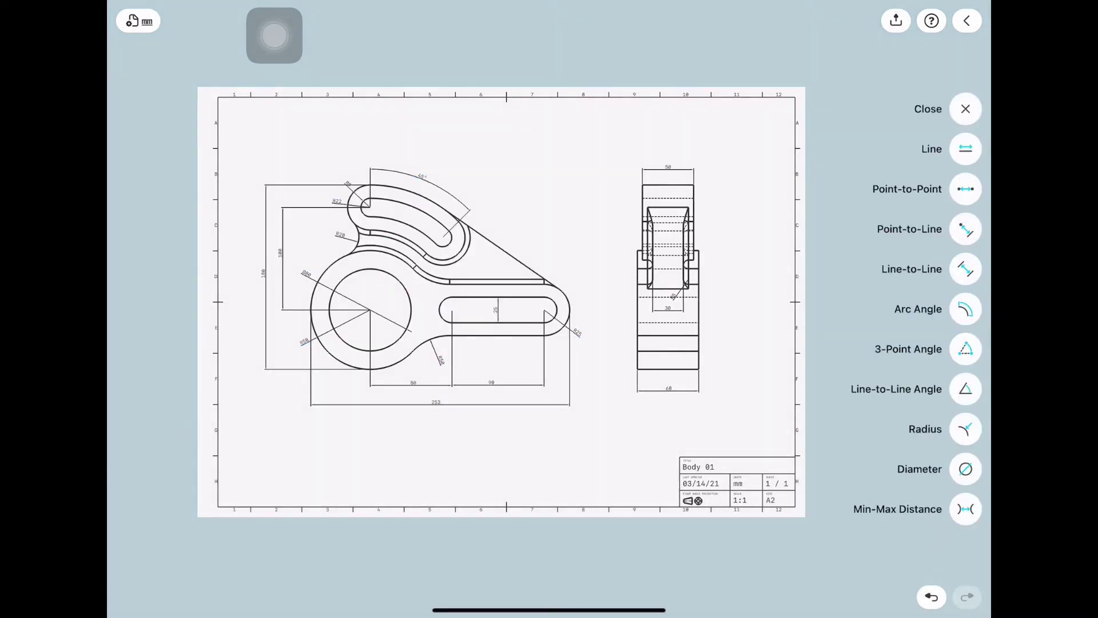
scroll(501, 301, down, 1)
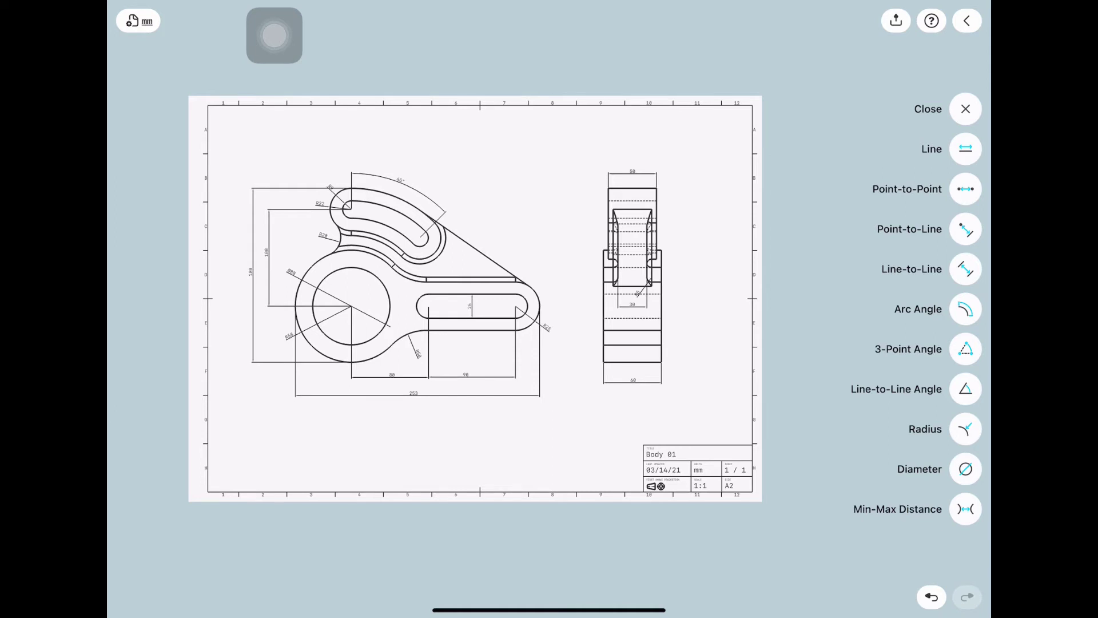
Place a new text note in the empty lower-left area of the sheet
click(965, 109)
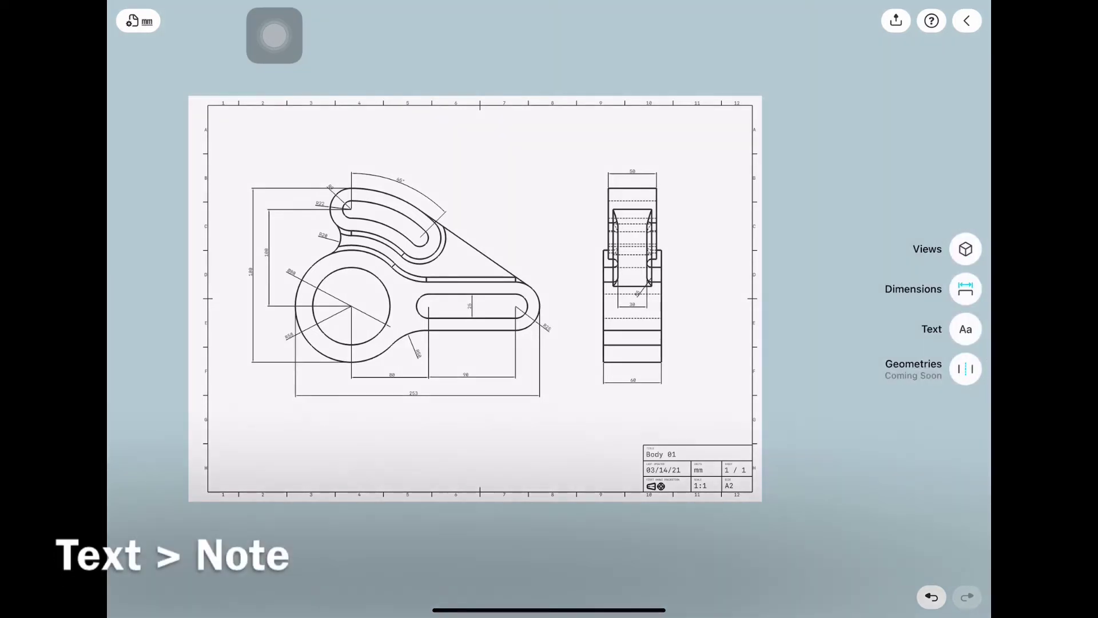
click(965, 329)
click(965, 329)
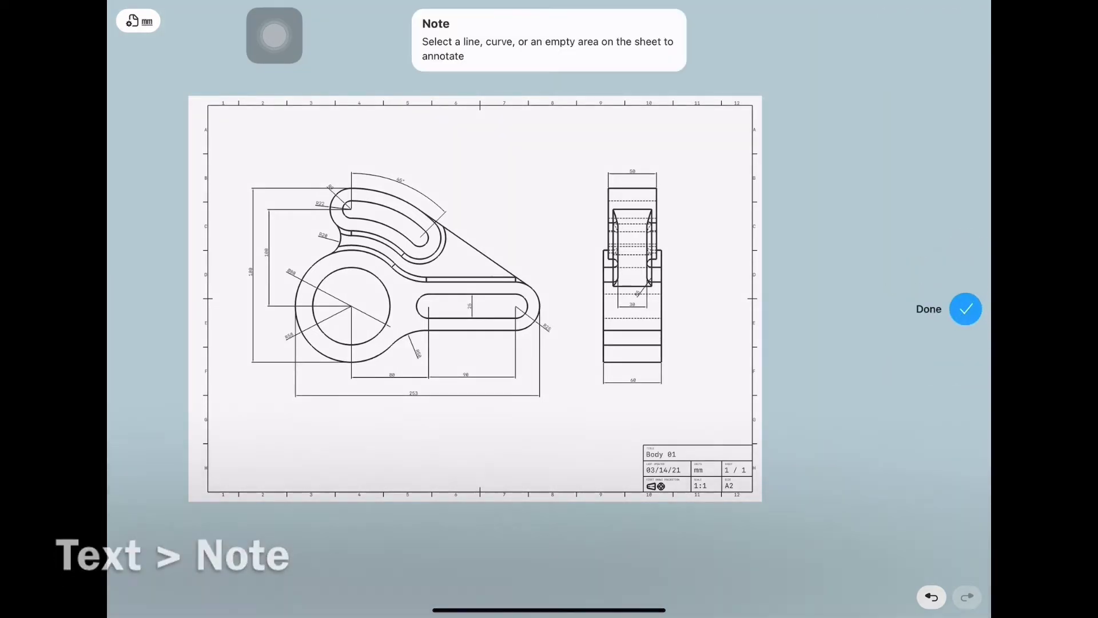
click(360, 437)
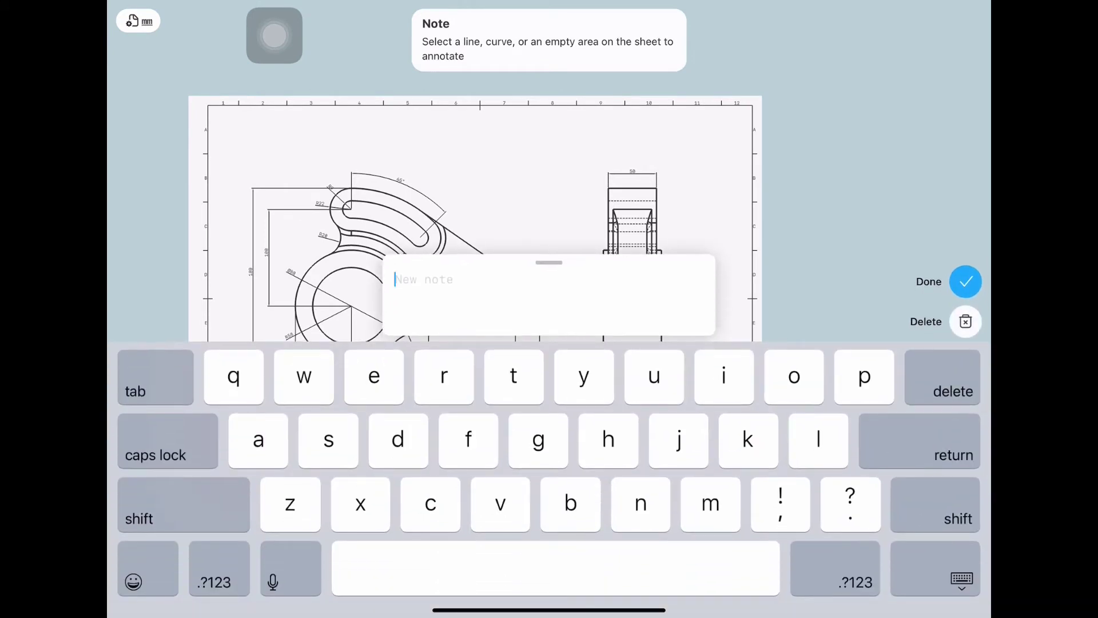
Write the note as a NOTE heading followed by numbered lines 1. and 2
key(Caps_Lock)
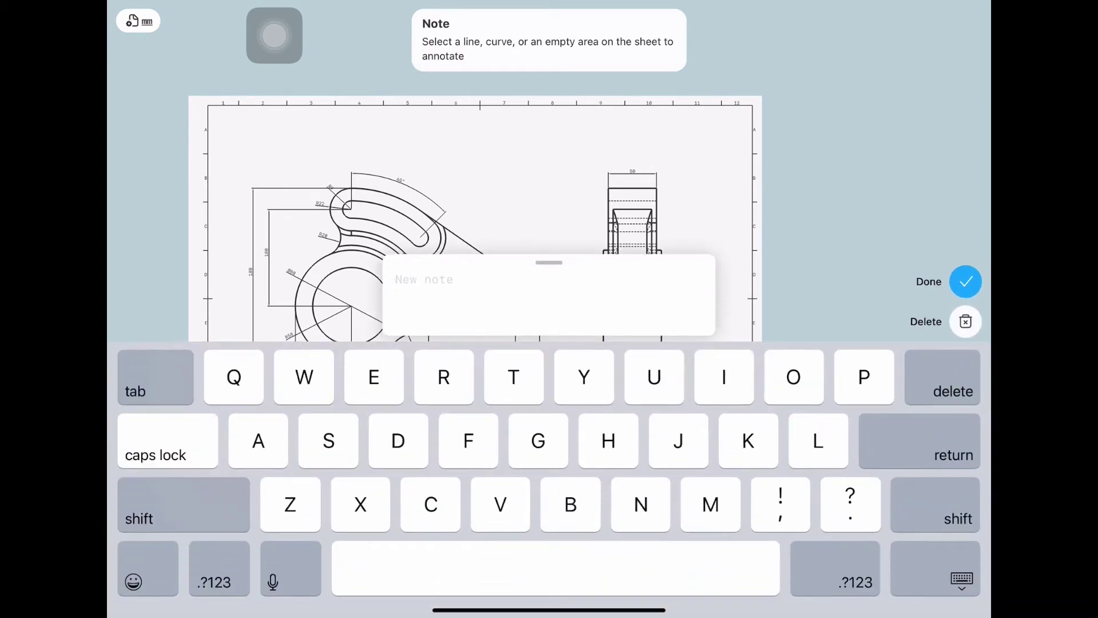
text(NOTE)
key(Return)
key(Return)
click(219, 568)
text(1)
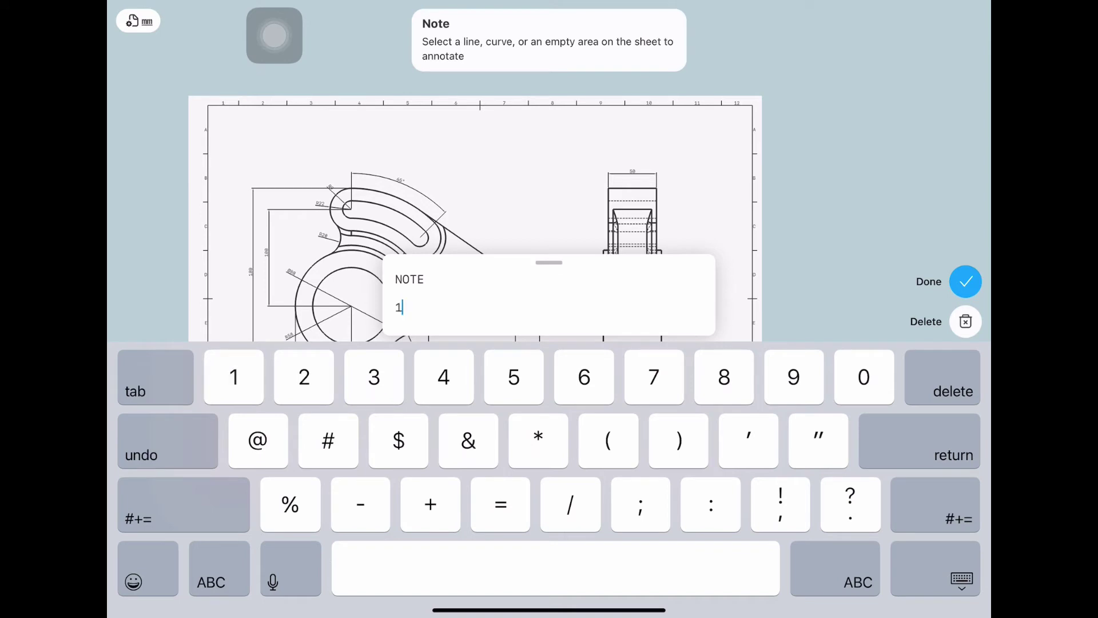
text(.)
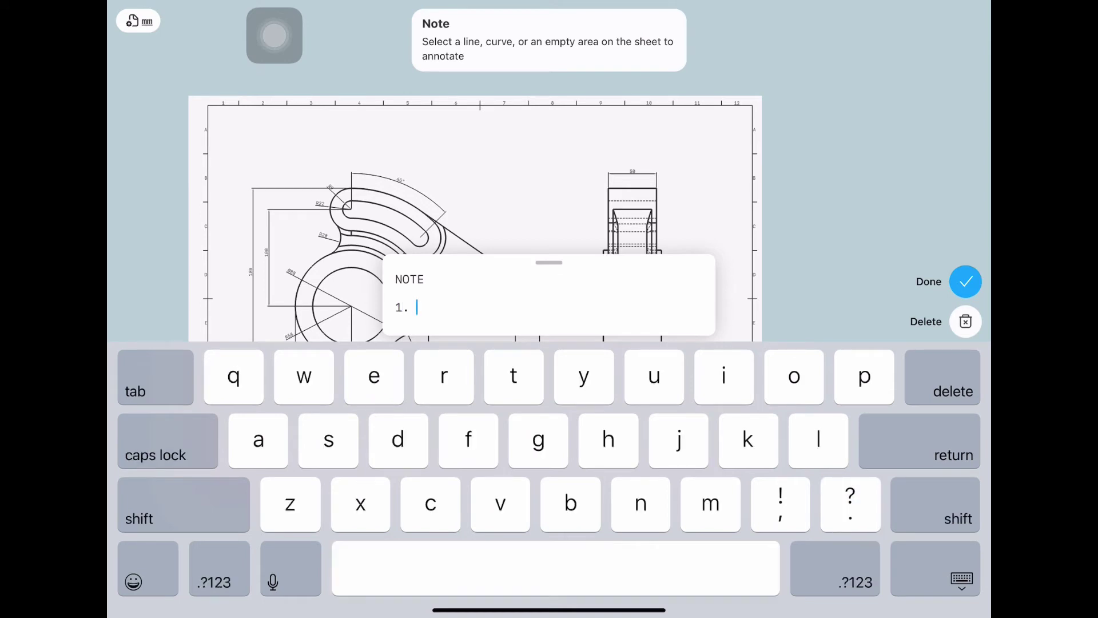
key(Return)
key(Return)
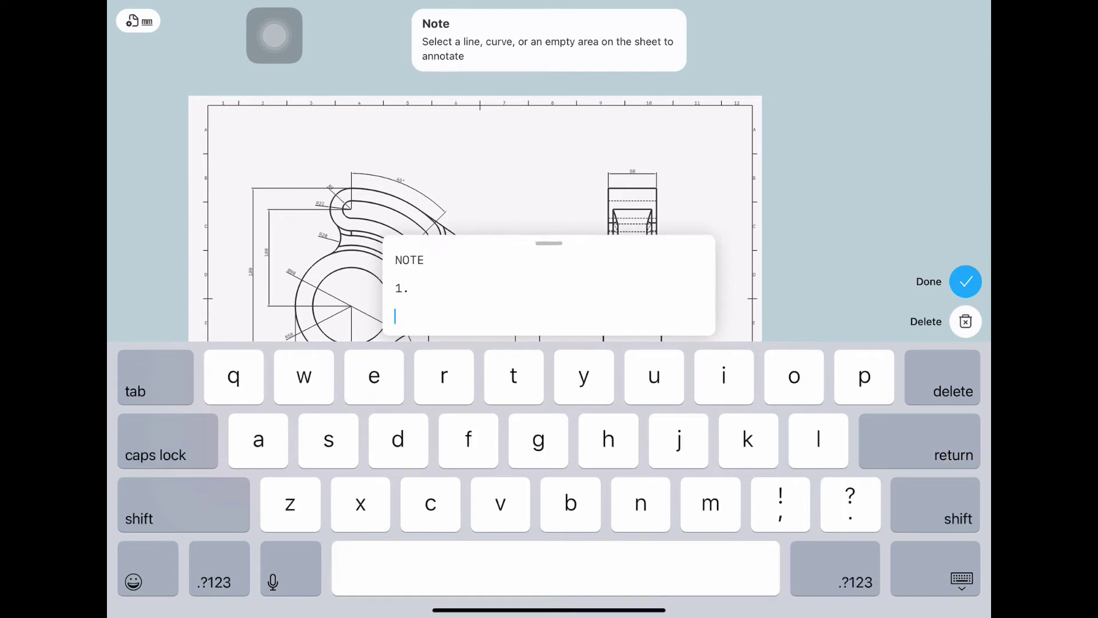
click(219, 582)
text(2.)
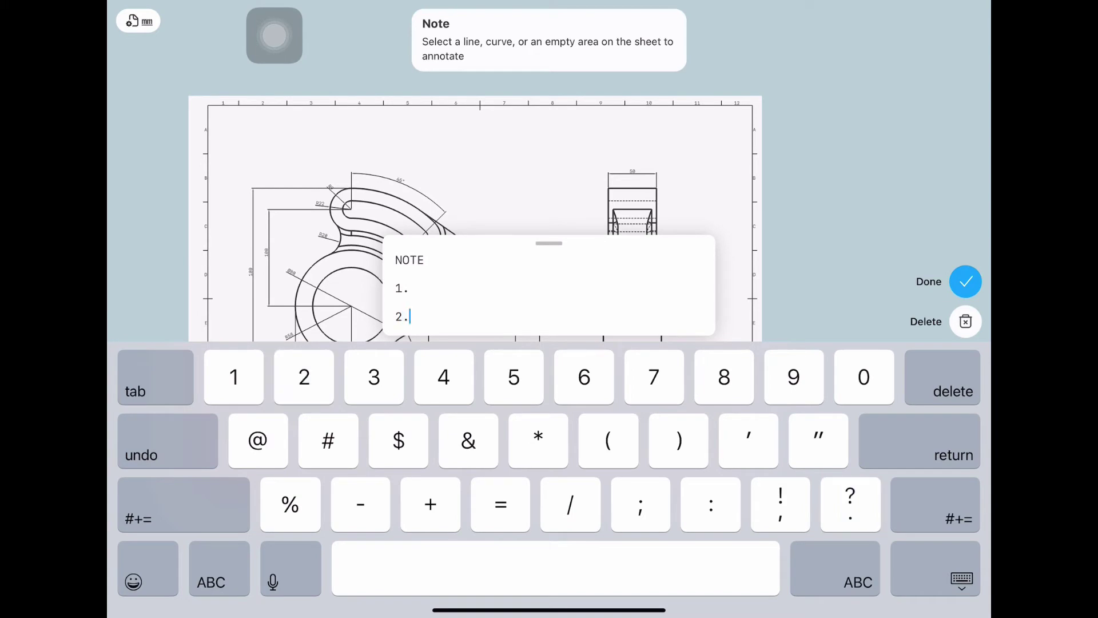
key(Return)
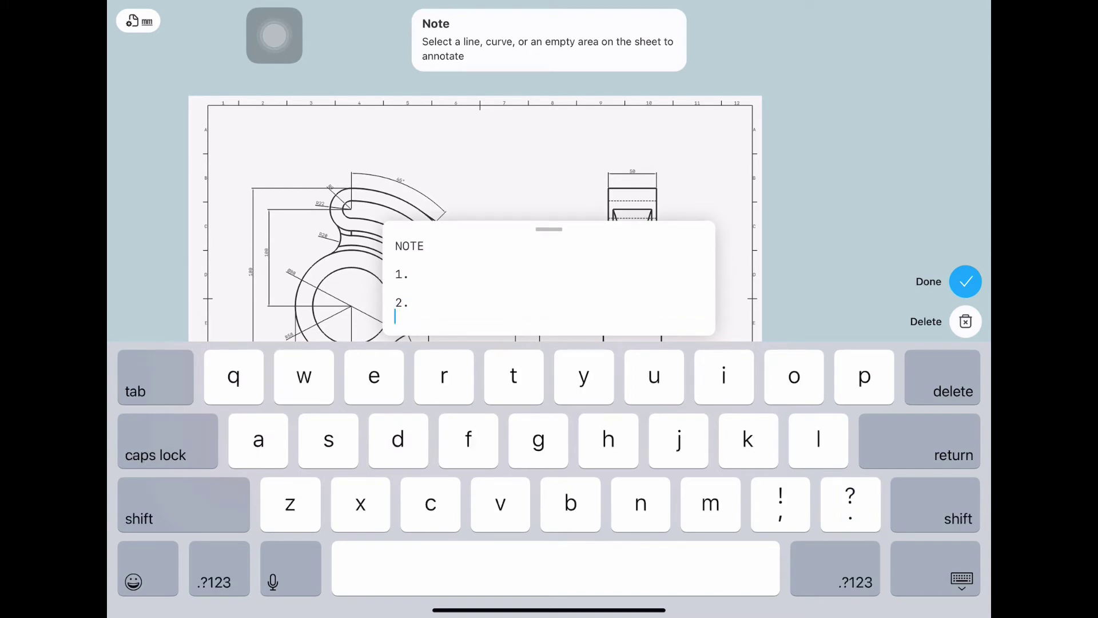
click(966, 282)
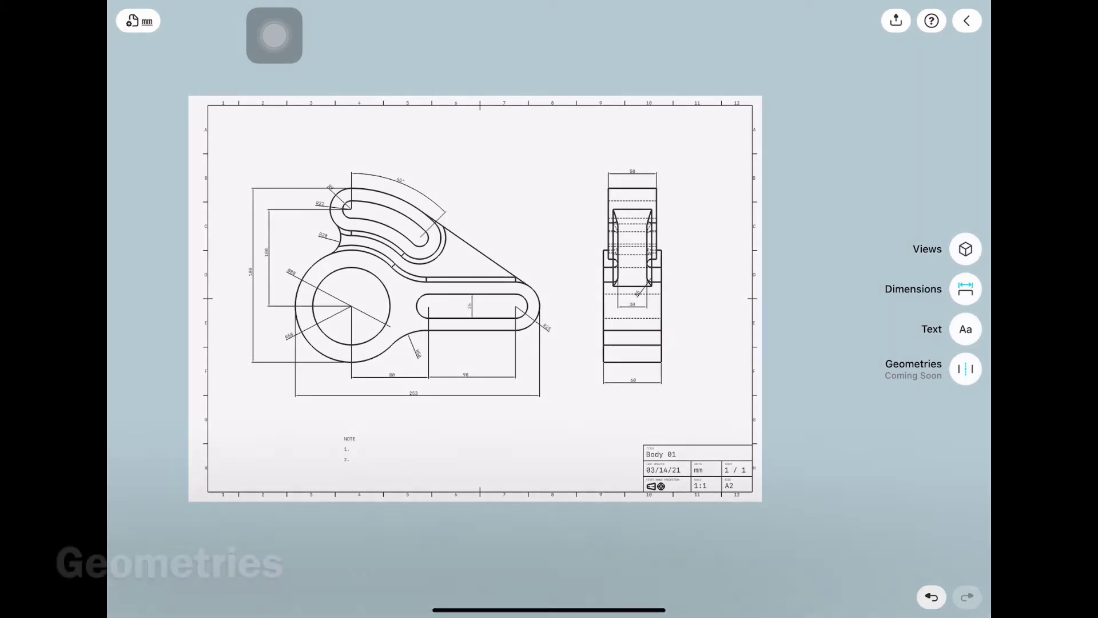
click(965, 369)
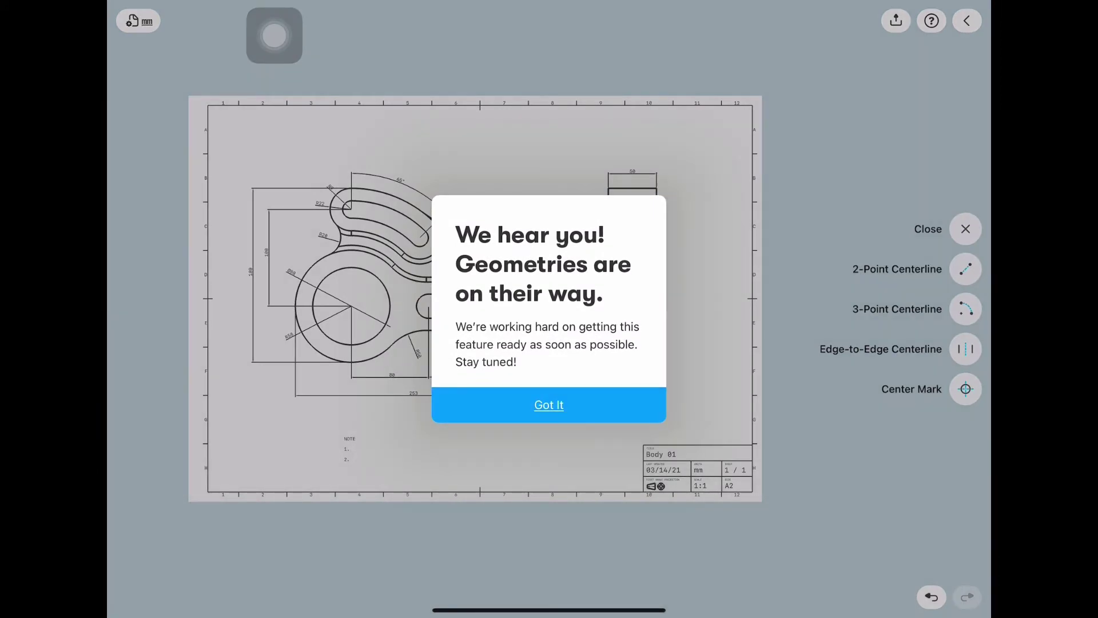
click(549, 405)
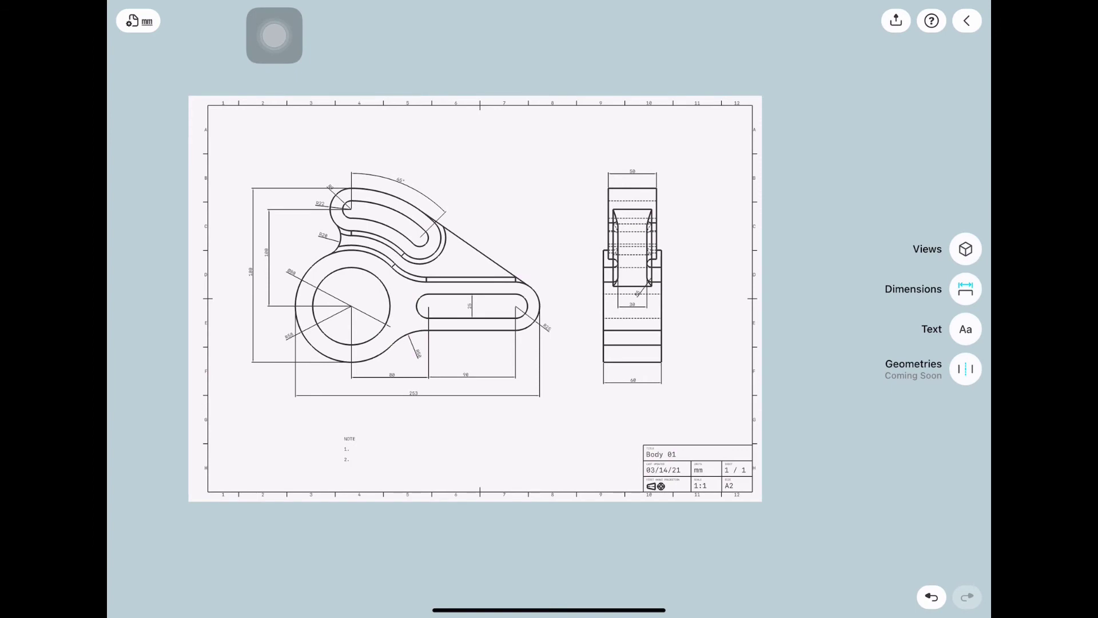
click(966, 249)
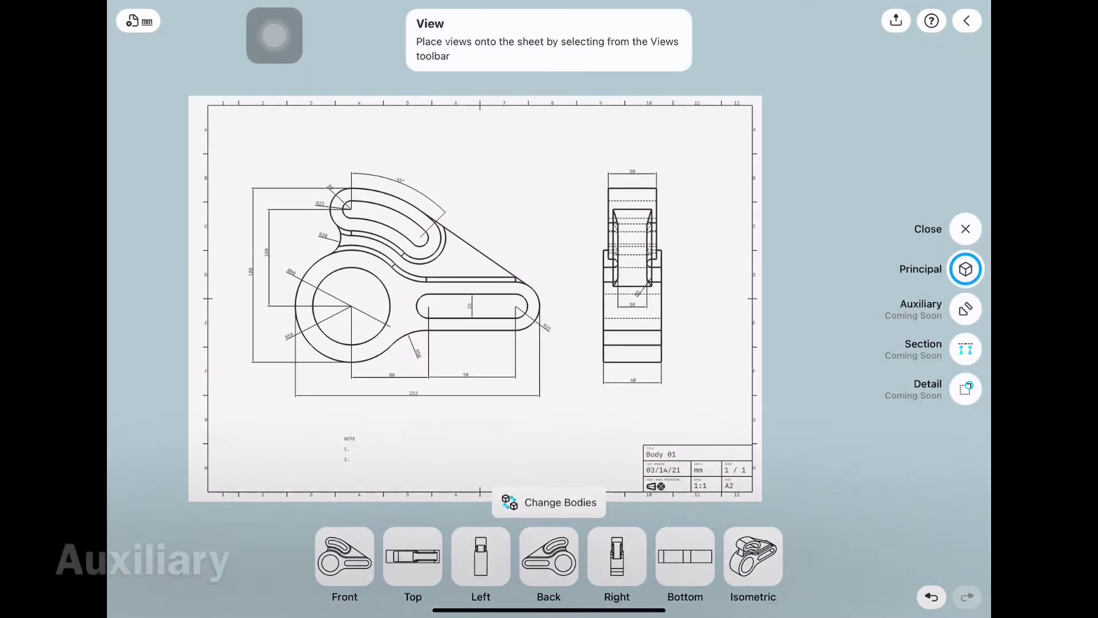
click(966, 309)
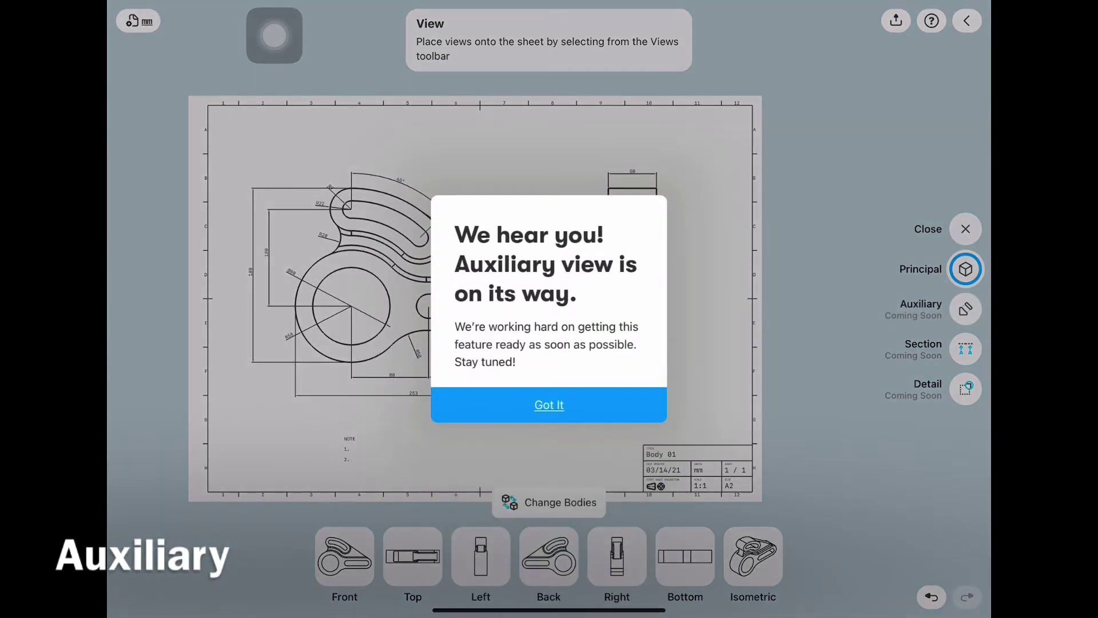
click(549, 404)
click(965, 349)
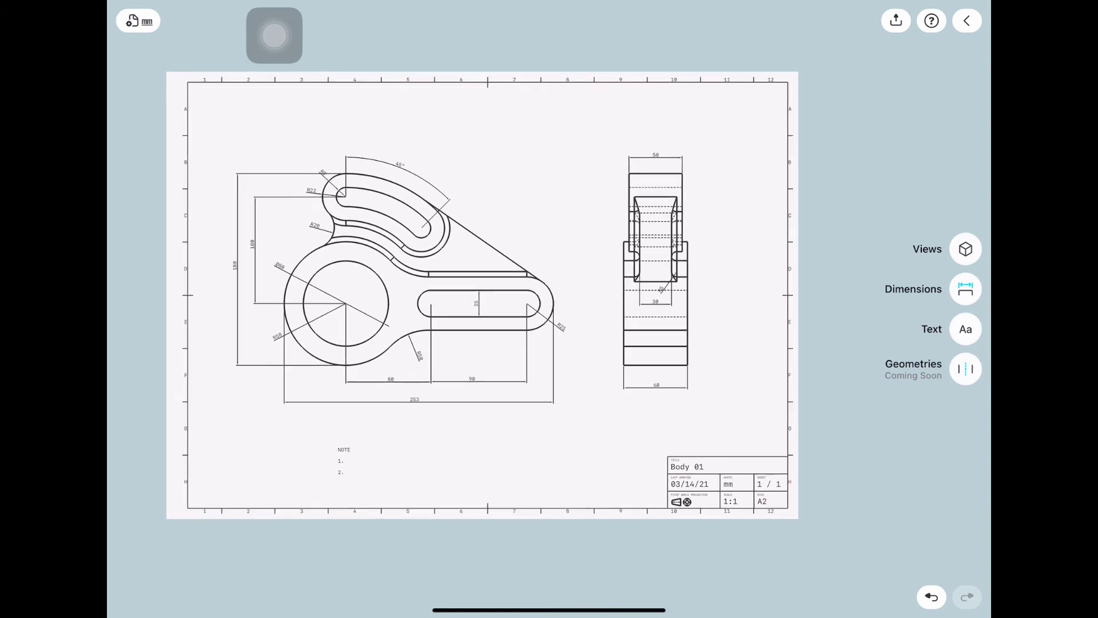
Return to the 3D model and reopen the Body 01 drawing from the project items
click(966, 21)
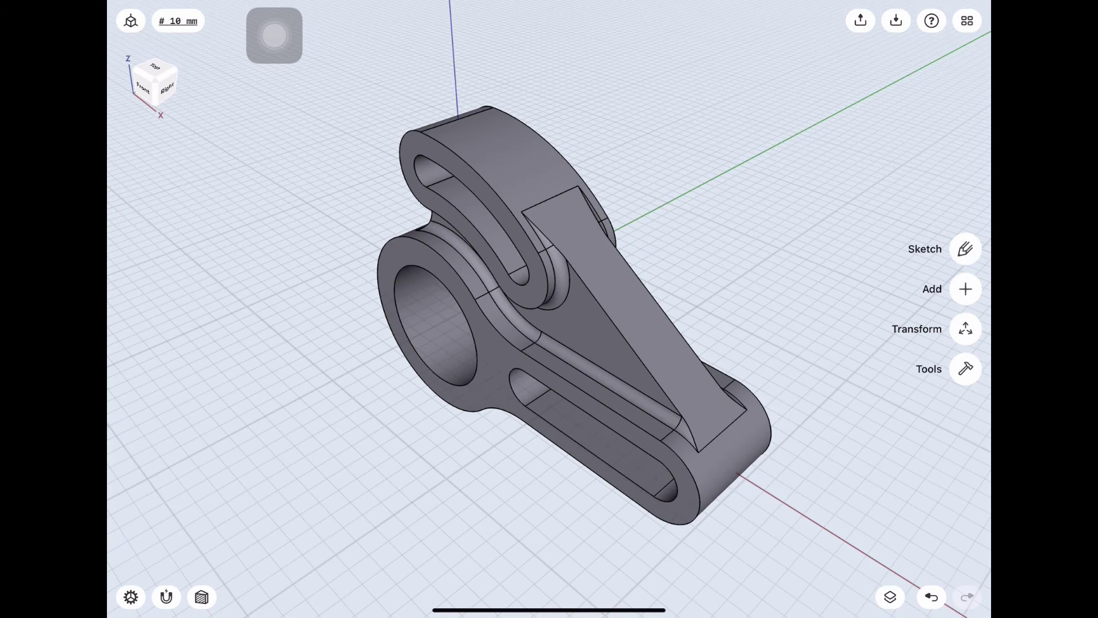
click(890, 597)
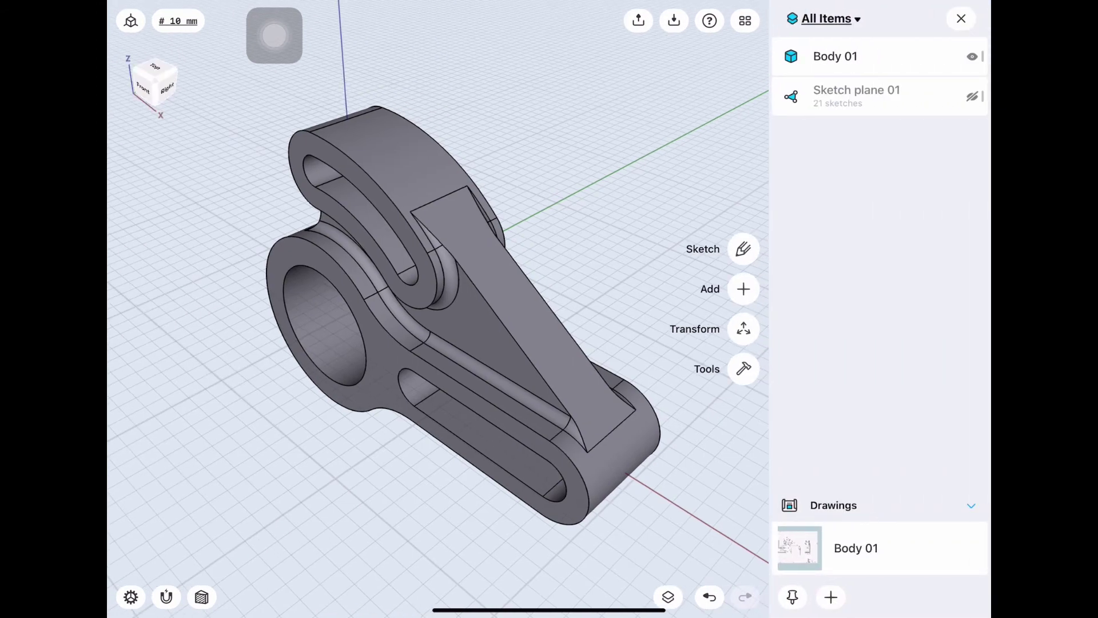
click(856, 548)
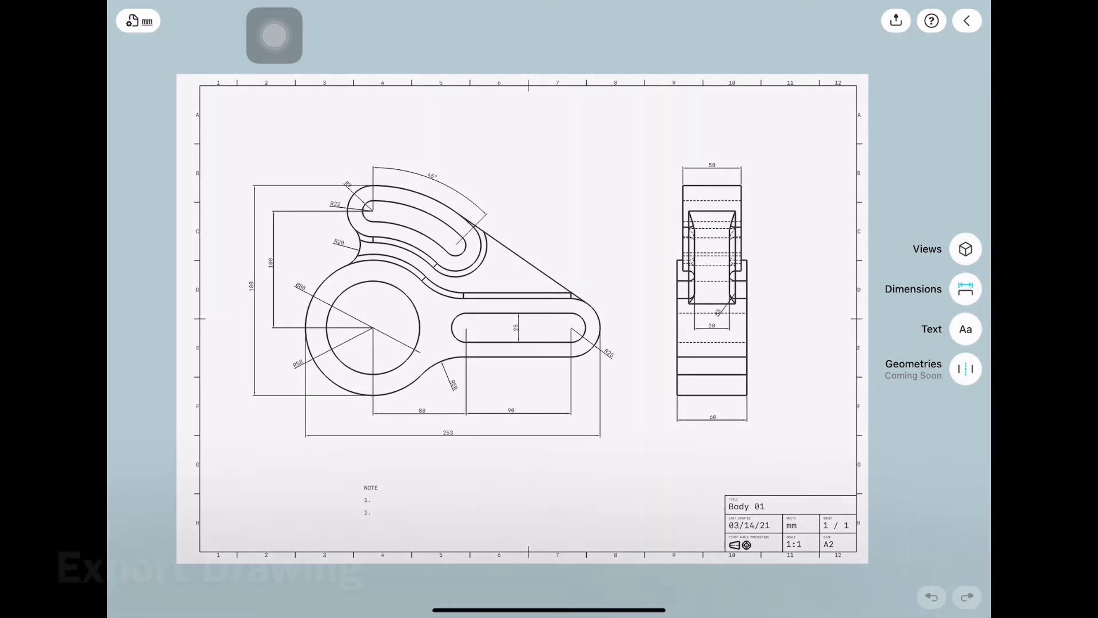
Export the drawing as a DWG file and save Body 01 to the iPad's Downloads folder
click(896, 20)
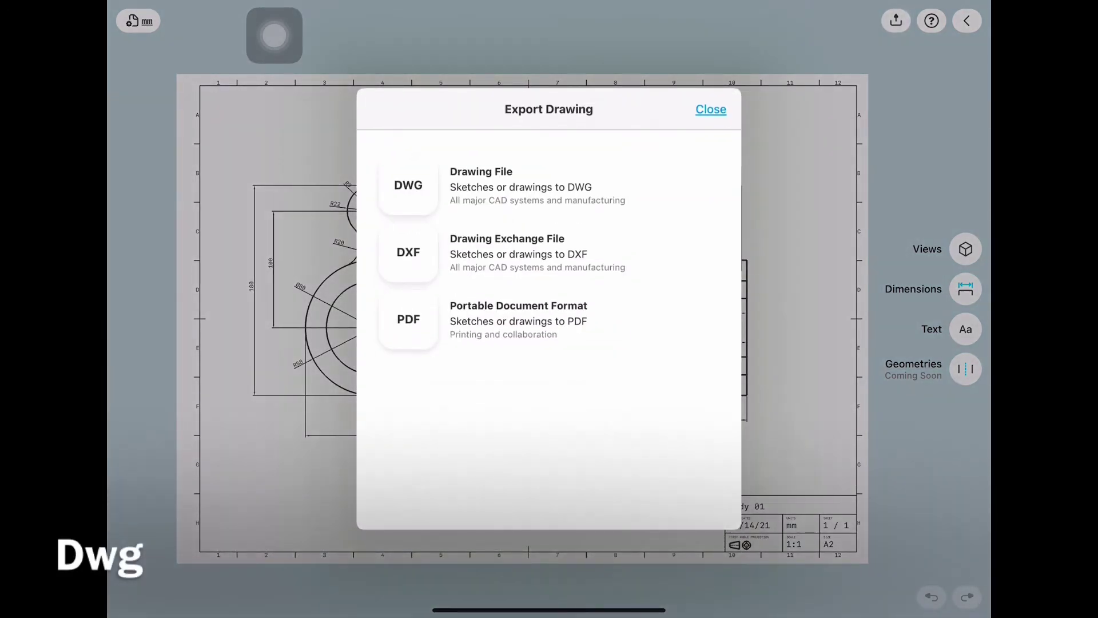
click(408, 185)
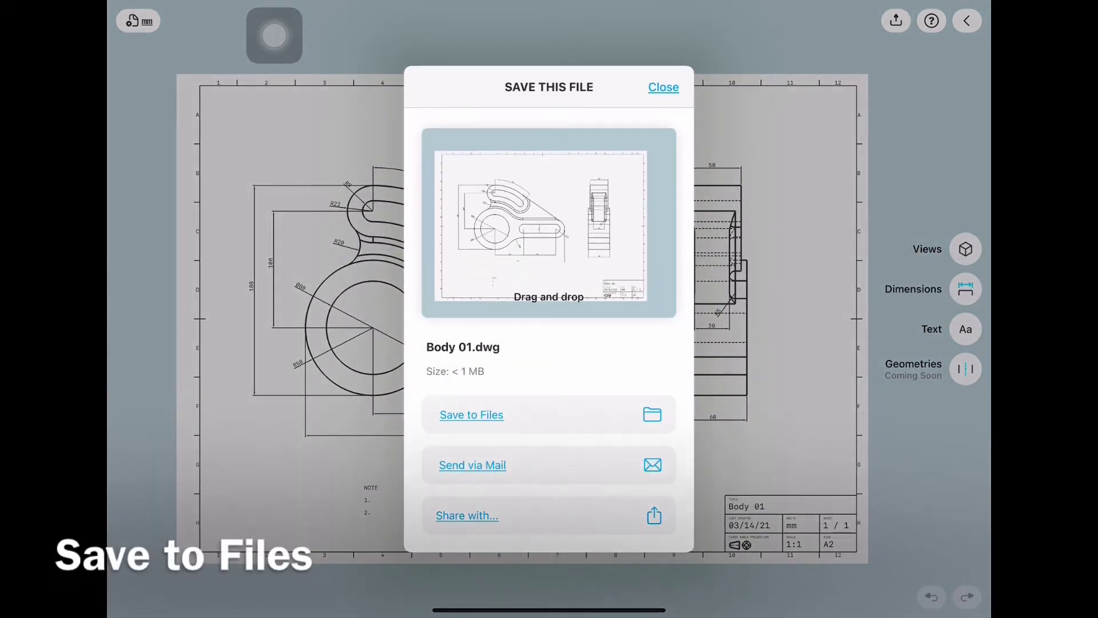
click(472, 415)
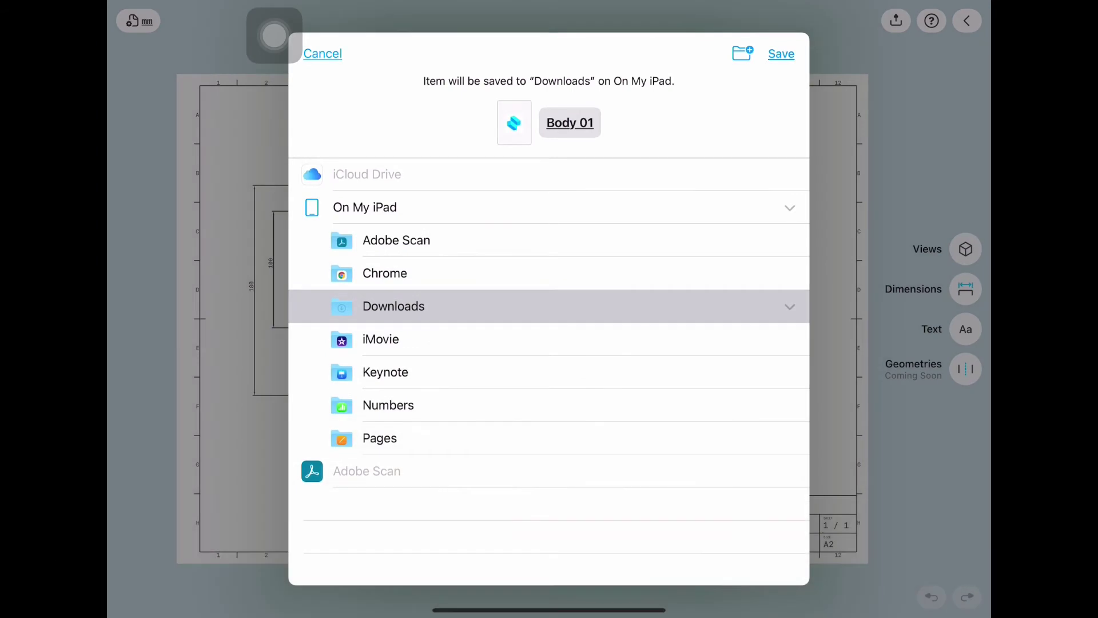
click(781, 53)
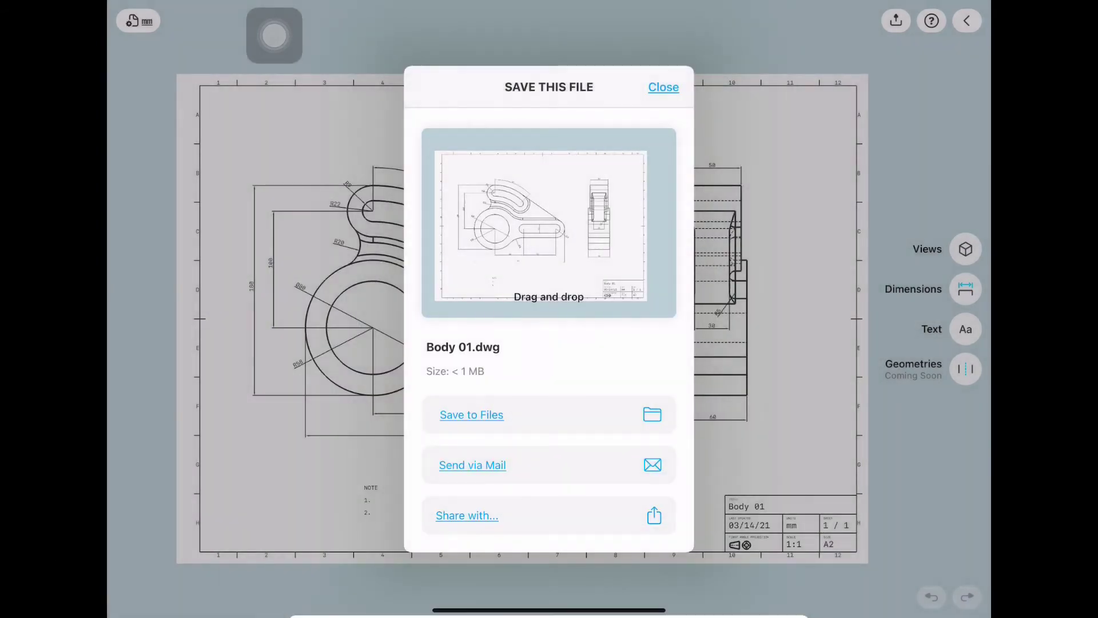
click(664, 87)
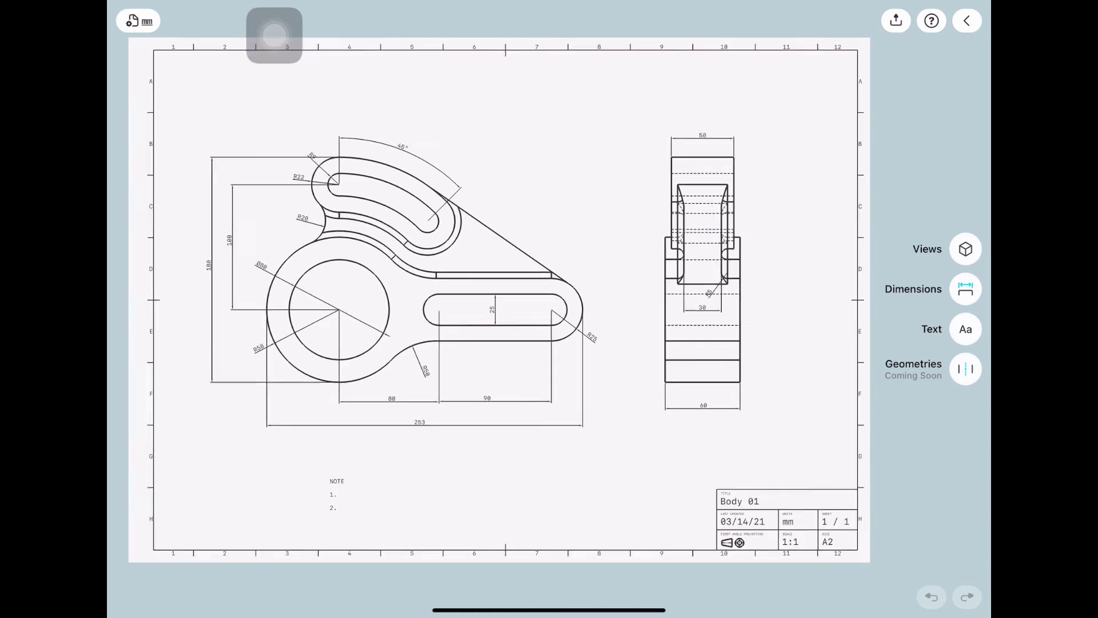
Open Sheet Preferences showing ISO A2, landscape, 1:1 scale and millimetre units
scroll(800, 543, up, 5)
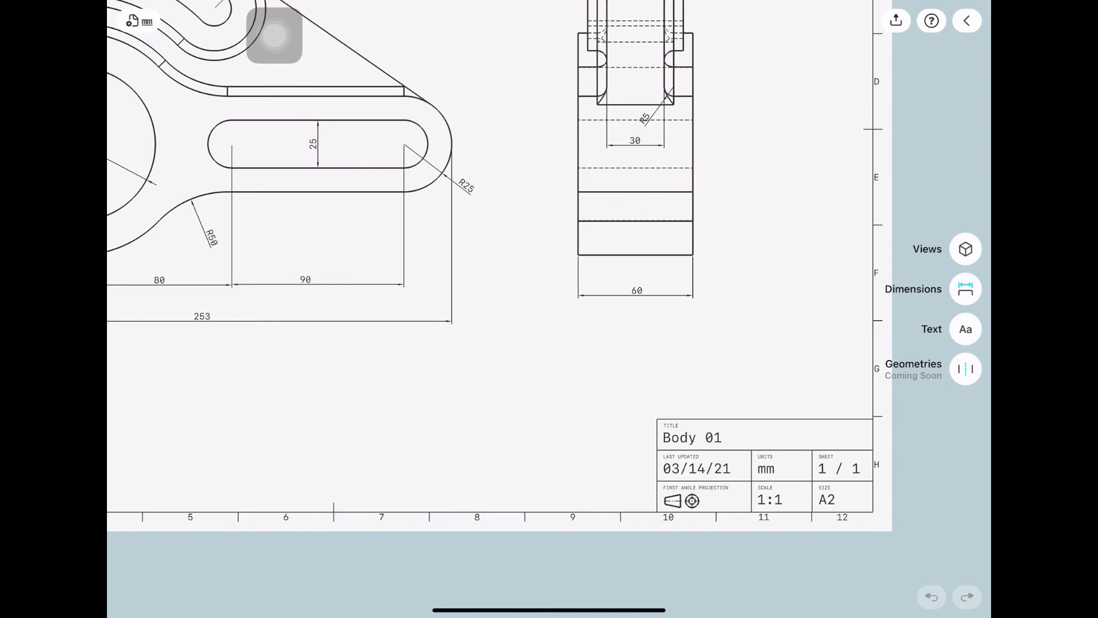
scroll(549, 308, down, 3)
scroll(549, 309, down, 5)
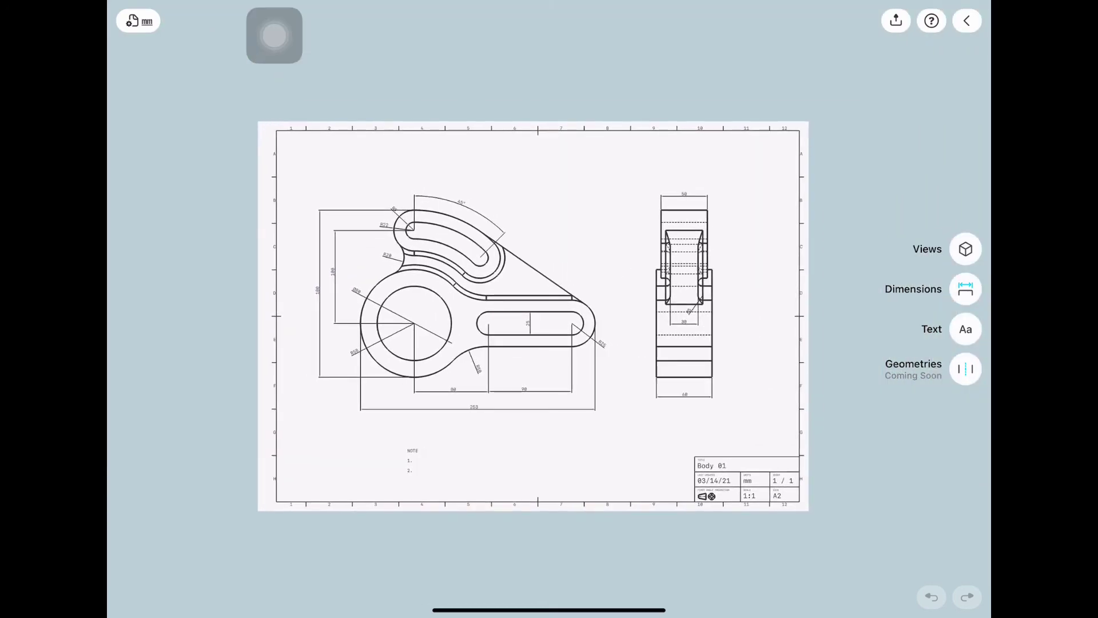
click(965, 249)
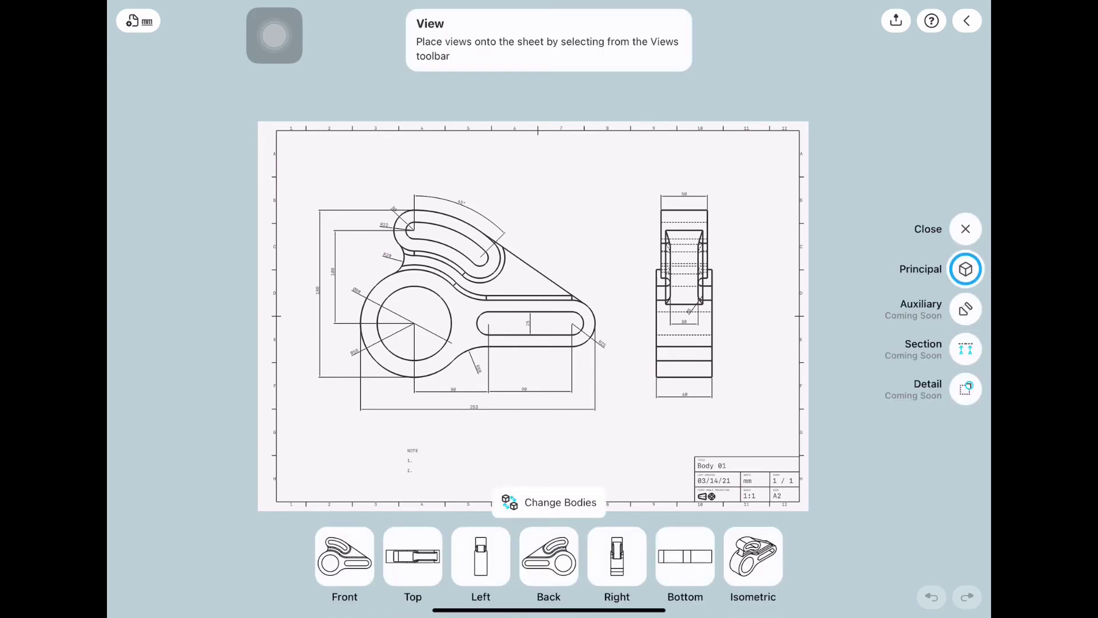
click(966, 228)
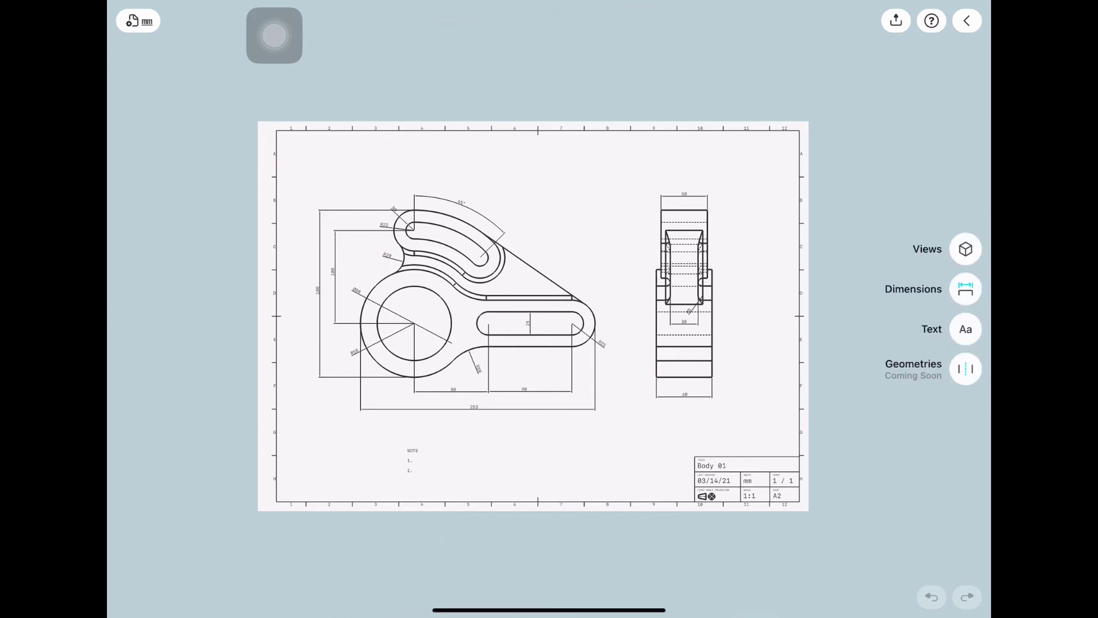
scroll(681, 389, up, 2)
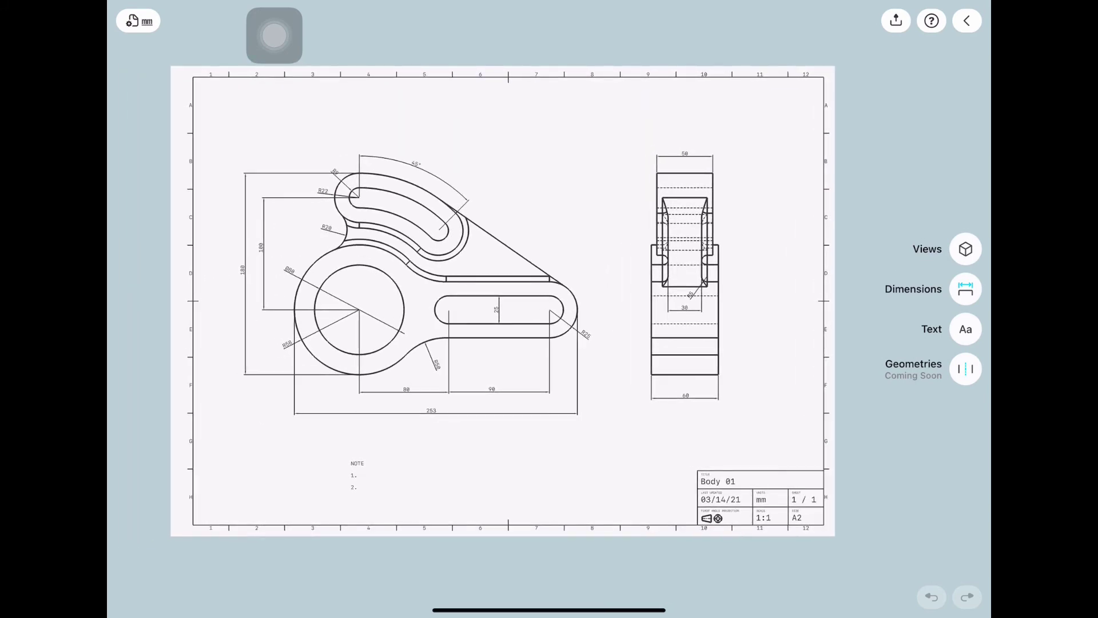
scroll(539, 314, up, 1)
click(138, 20)
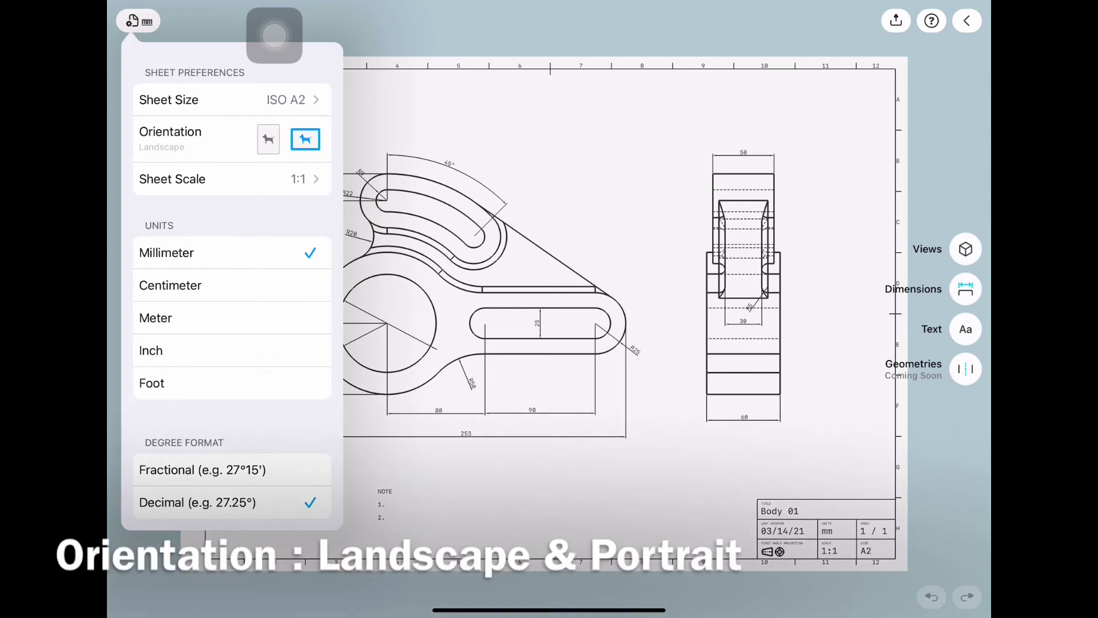
Try portrait orientation on the sheet, then set it back to landscape
click(268, 139)
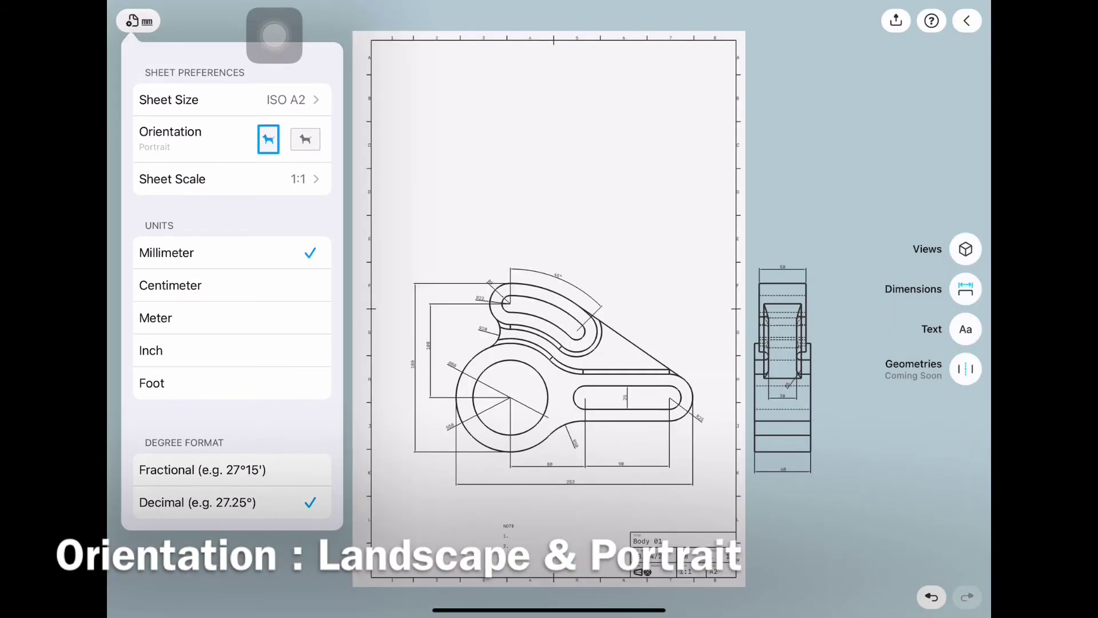
key(Escape)
click(138, 21)
click(306, 139)
click(268, 139)
click(305, 139)
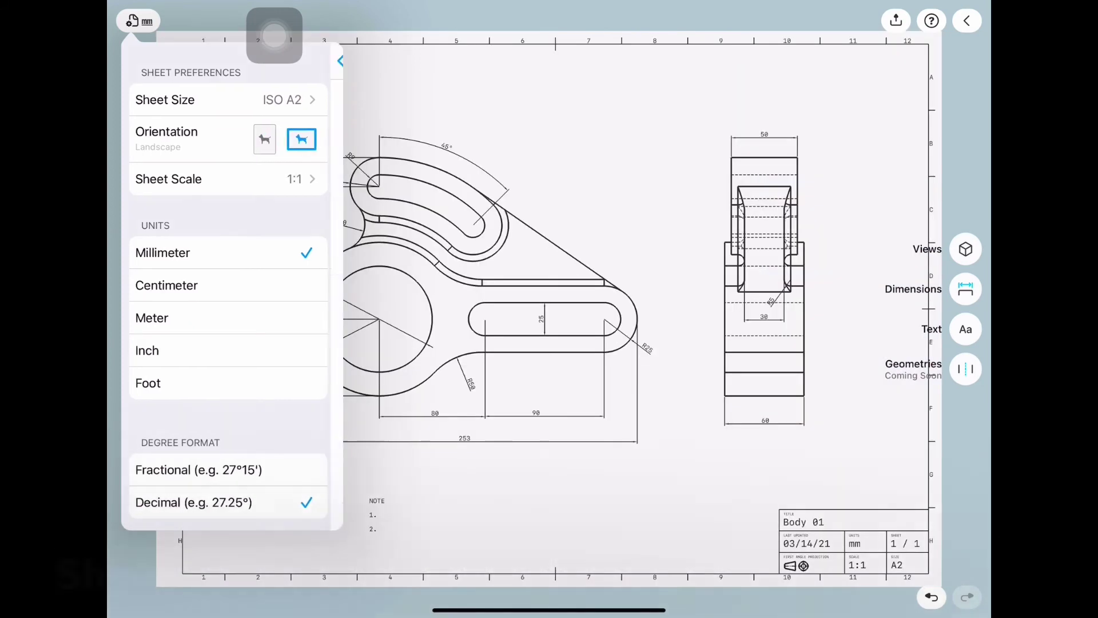
Try sheet scales 1:2 and 1:3, restore 1:1, and close the preferences
click(229, 178)
click(303, 129)
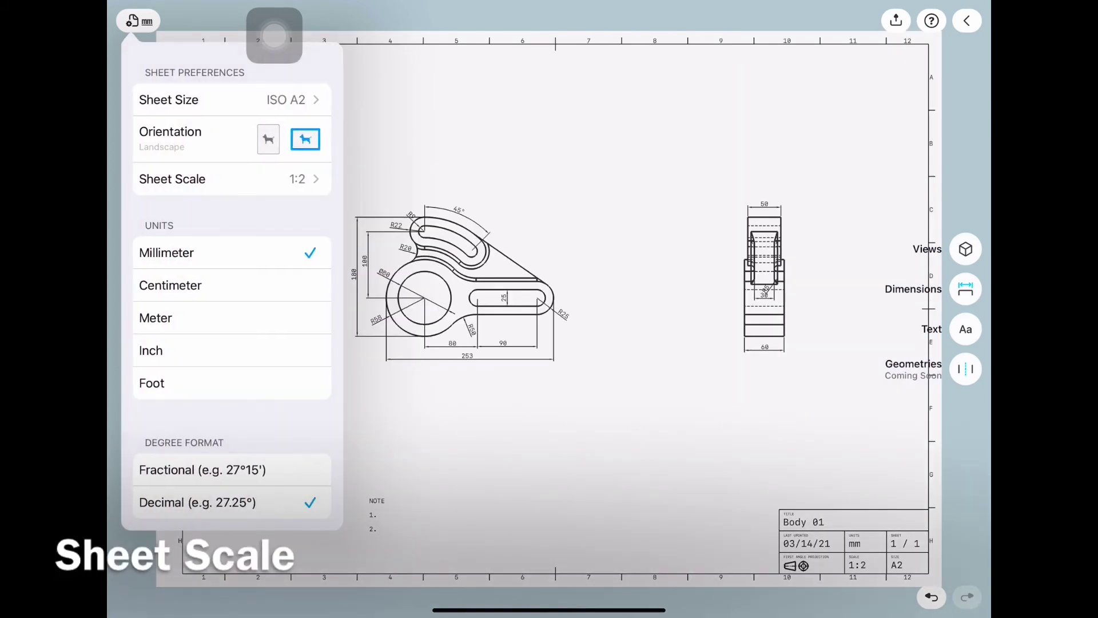
click(229, 178)
click(172, 159)
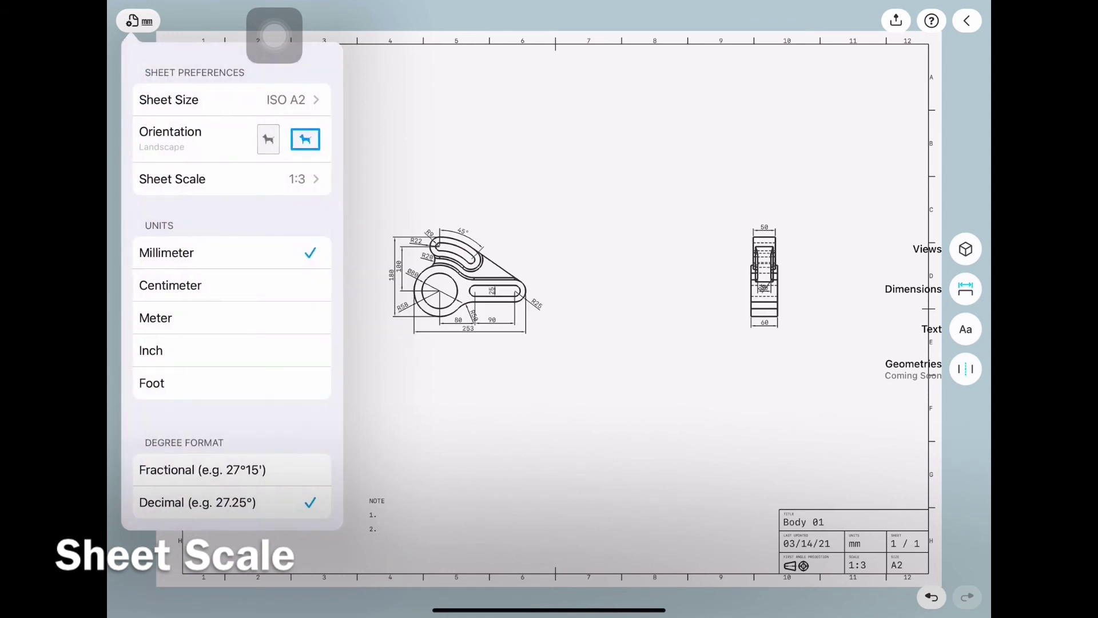
click(229, 178)
click(171, 94)
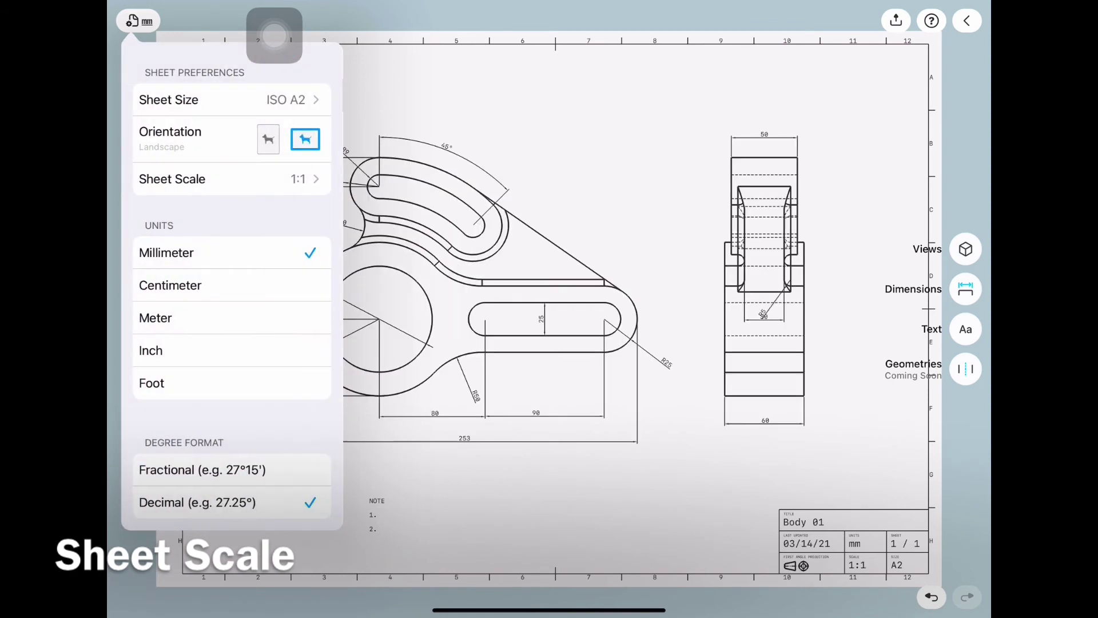
click(274, 36)
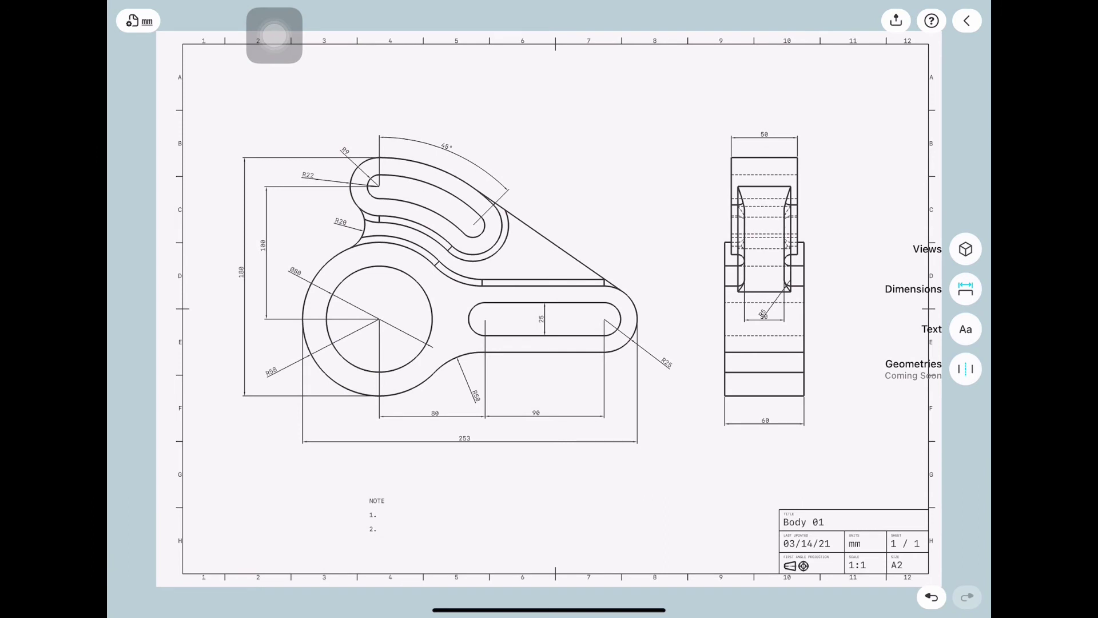
click(138, 21)
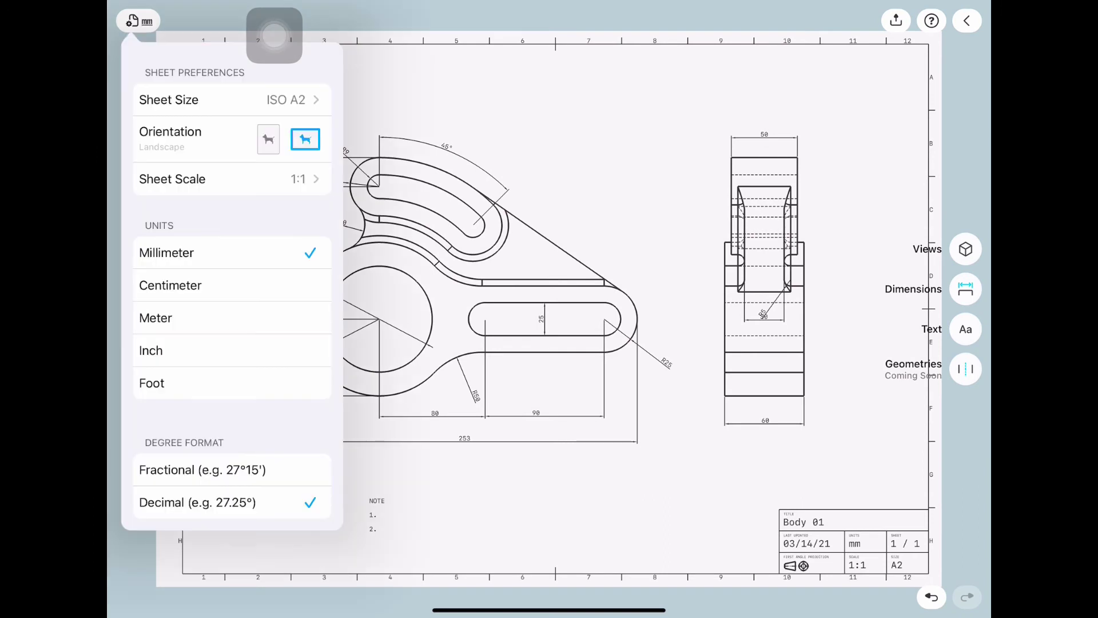
click(171, 285)
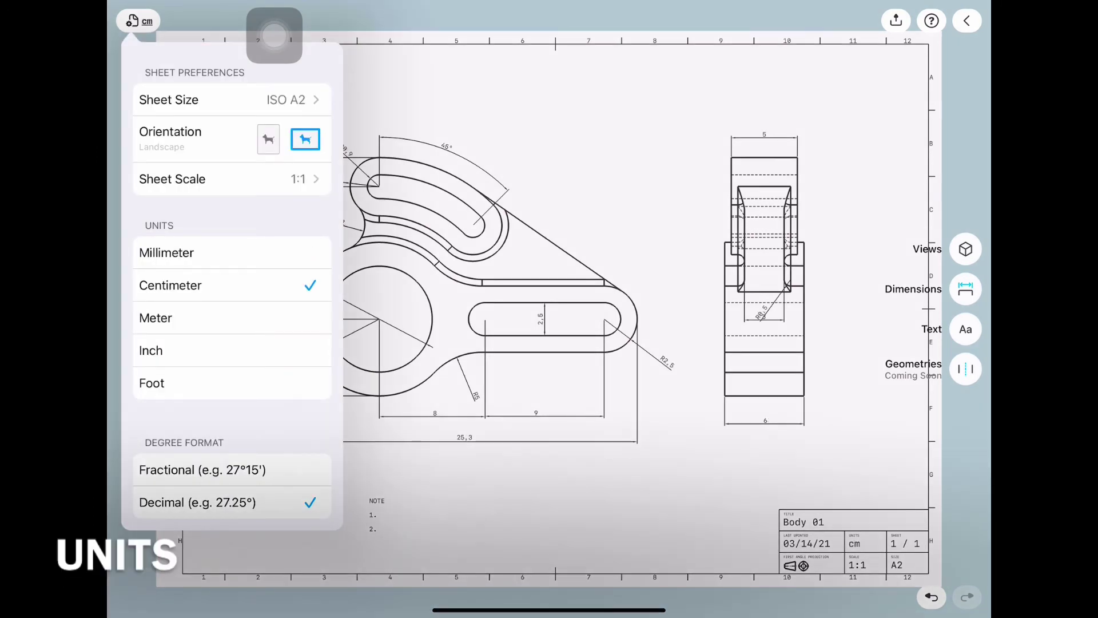
click(155, 318)
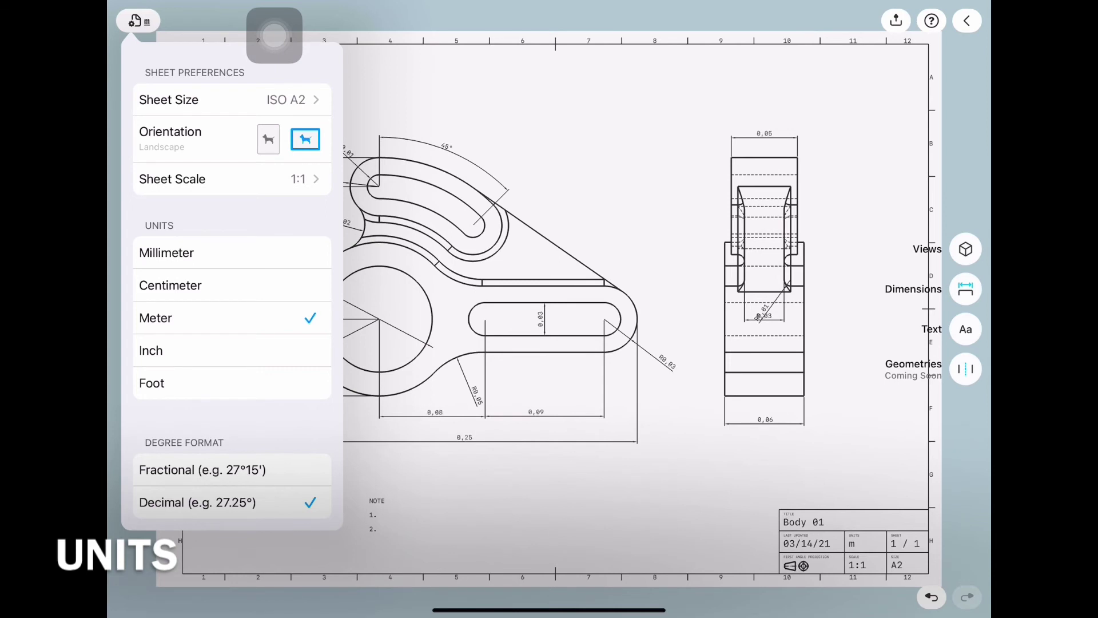
click(151, 350)
click(152, 382)
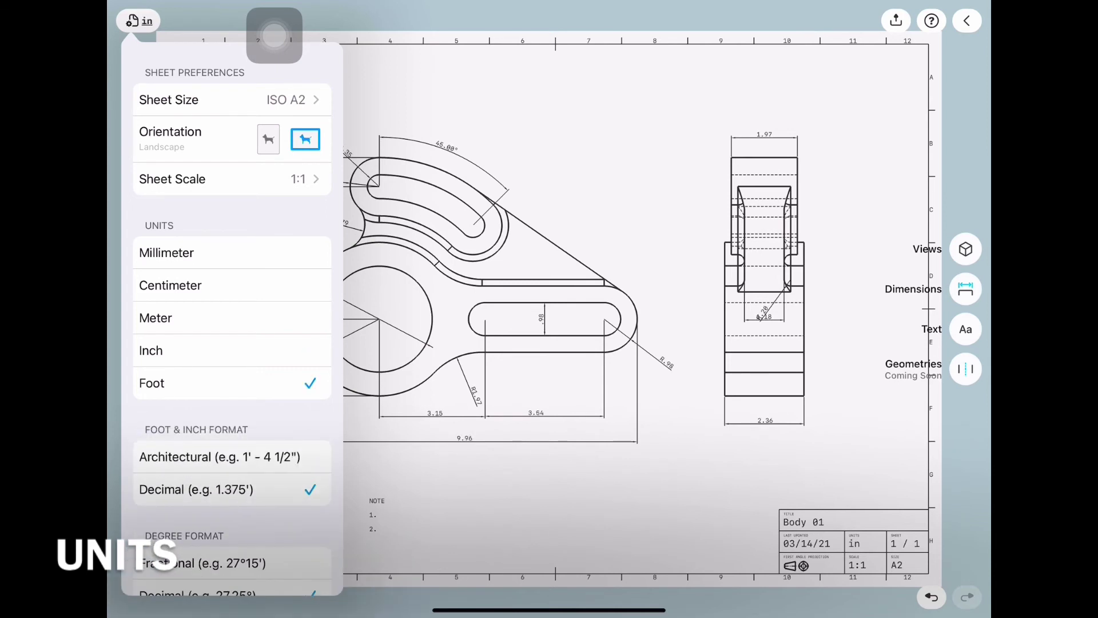
click(155, 318)
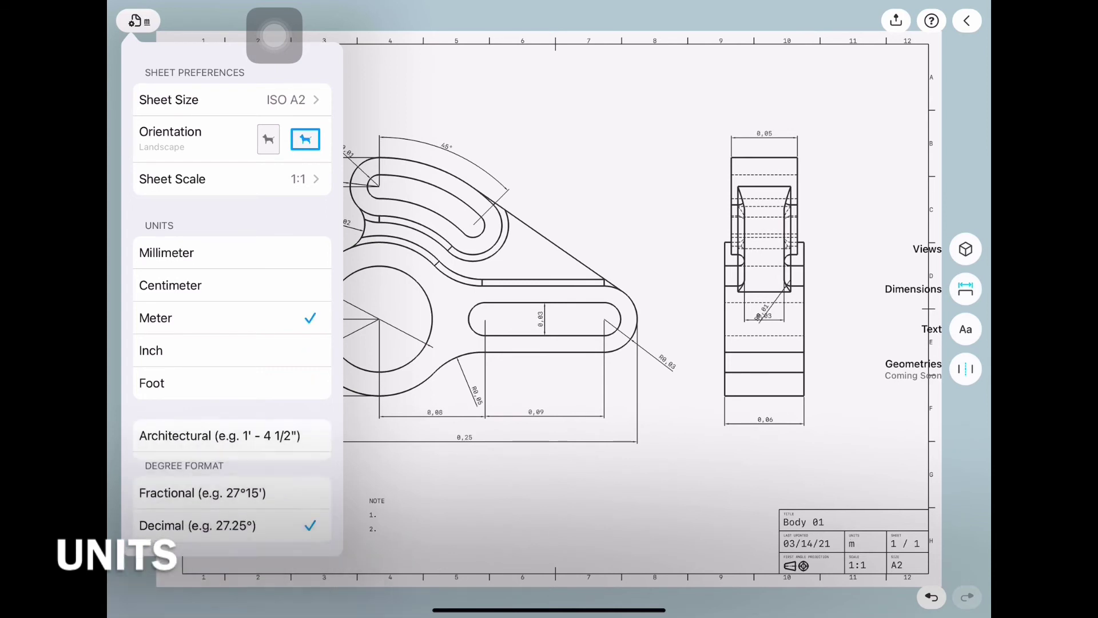
click(166, 285)
click(167, 252)
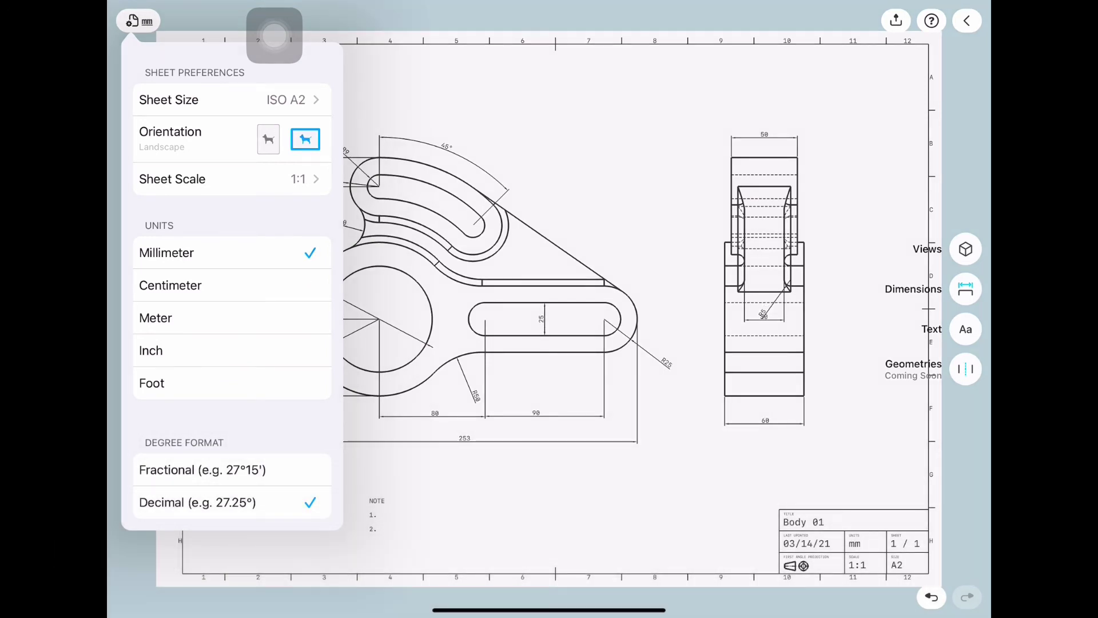
click(274, 35)
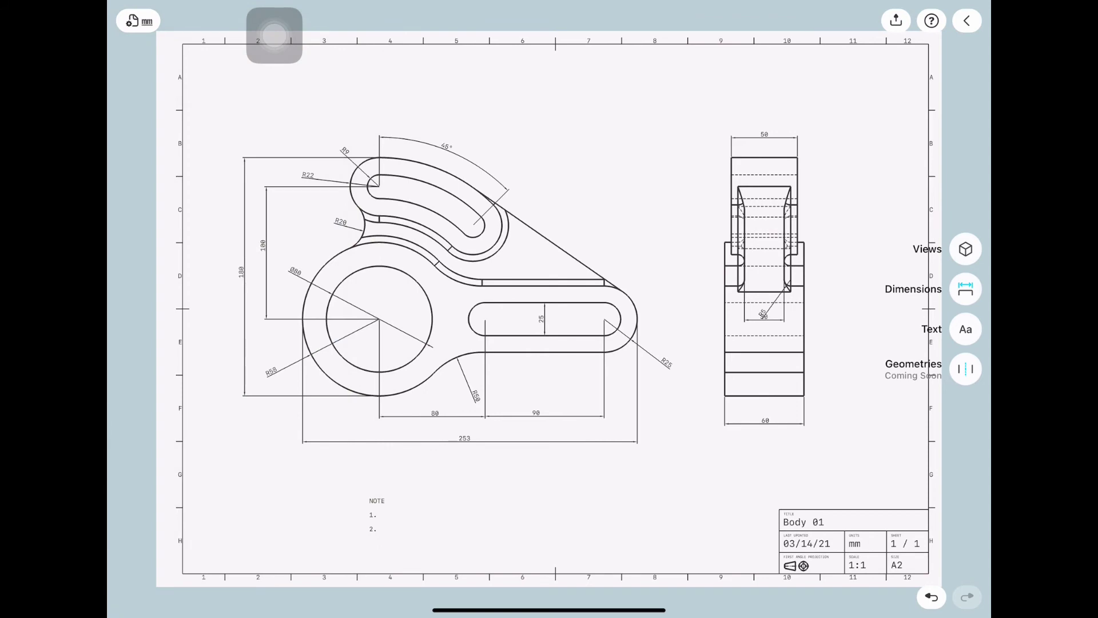
Move the side view's R5 label up and clear of the 30 dimension
scroll(686, 309, up, 1)
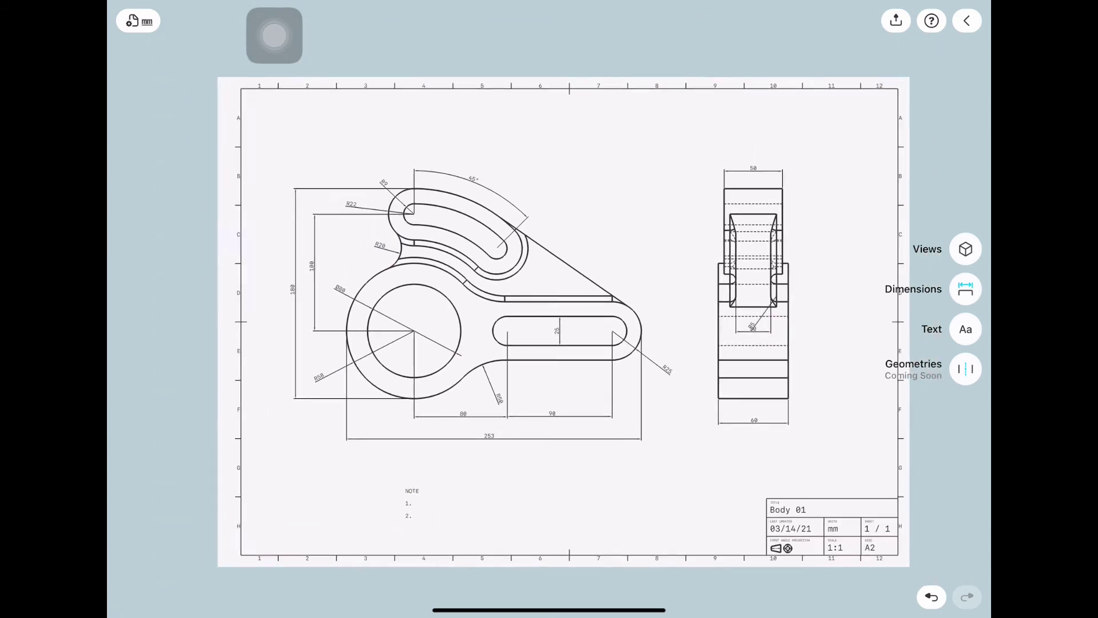
scroll(686, 309, up, 2)
scroll(686, 308, up, 2)
scroll(686, 309, up, 2)
scroll(708, 320, up, 3)
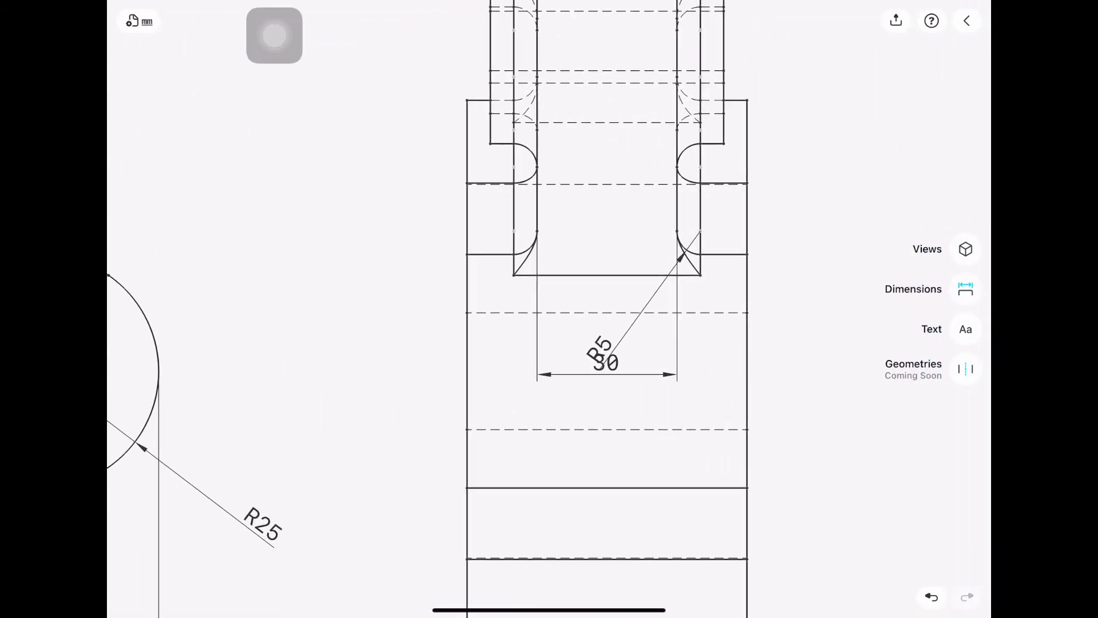
scroll(708, 321, up, 1)
click(611, 333)
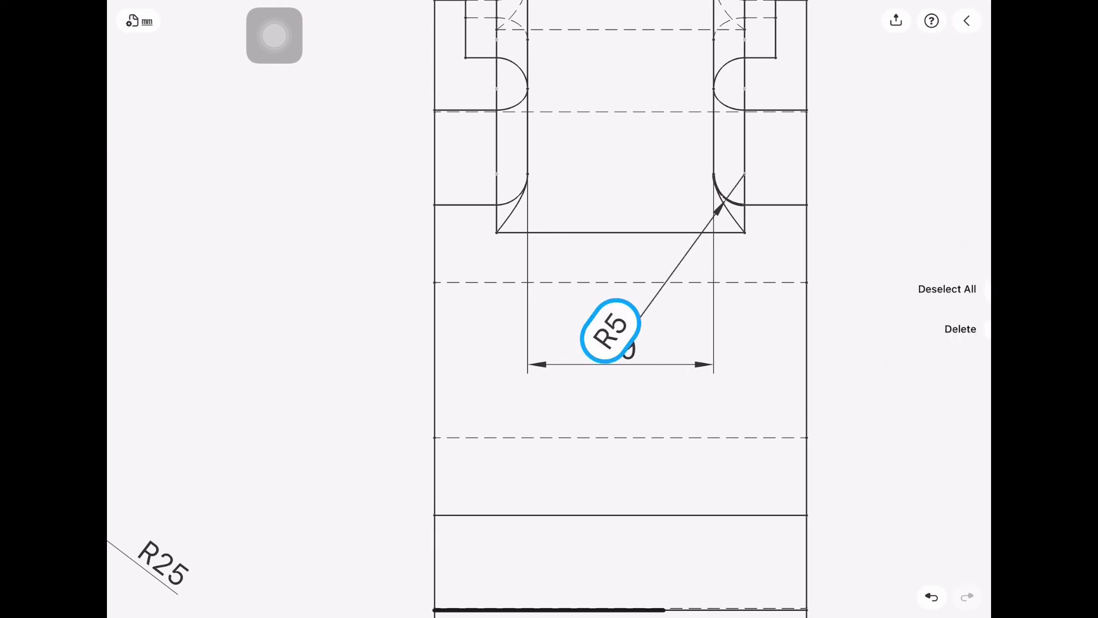
drag(608, 331, 637, 277)
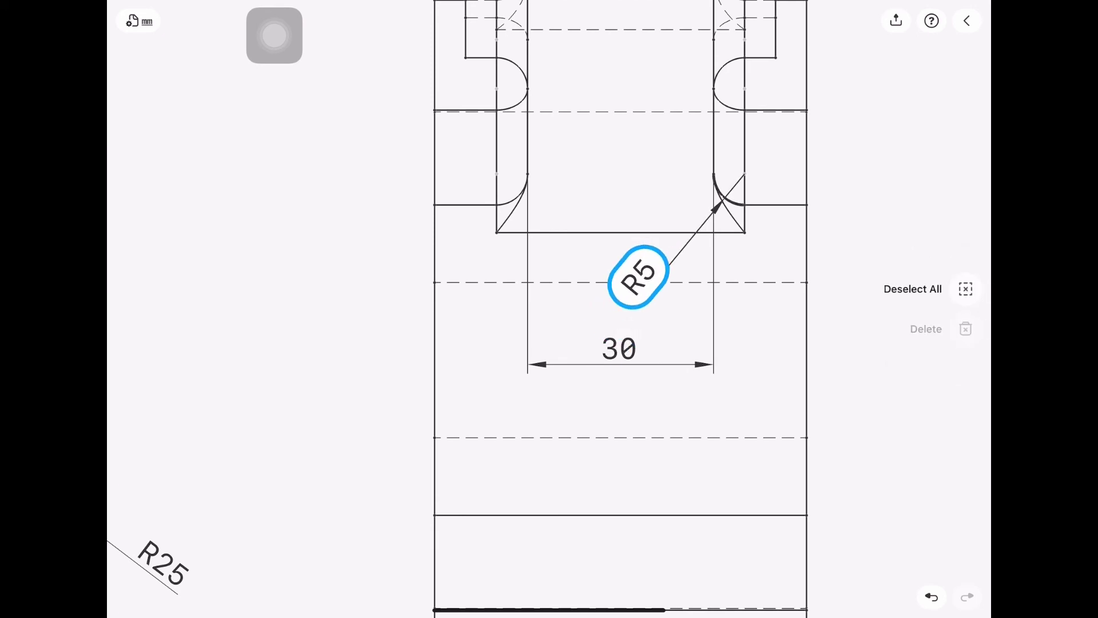
click(966, 289)
Shift the R58 label slightly to the right
scroll(749, 327, down, 5)
scroll(549, 309, down, 5)
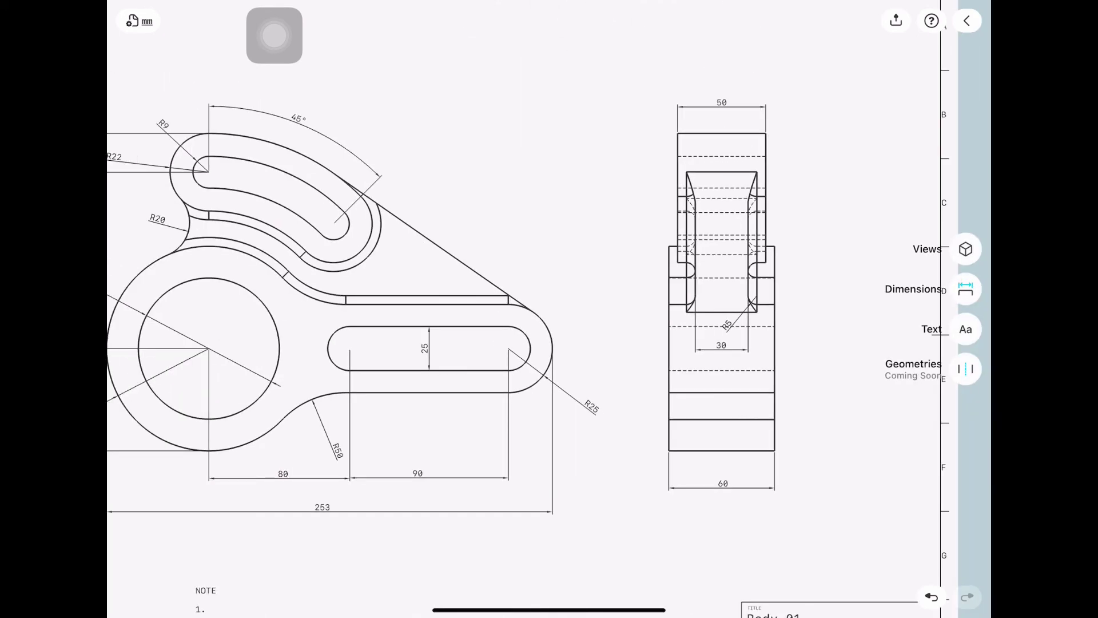
scroll(549, 309, down, 2)
scroll(401, 517, up, 1)
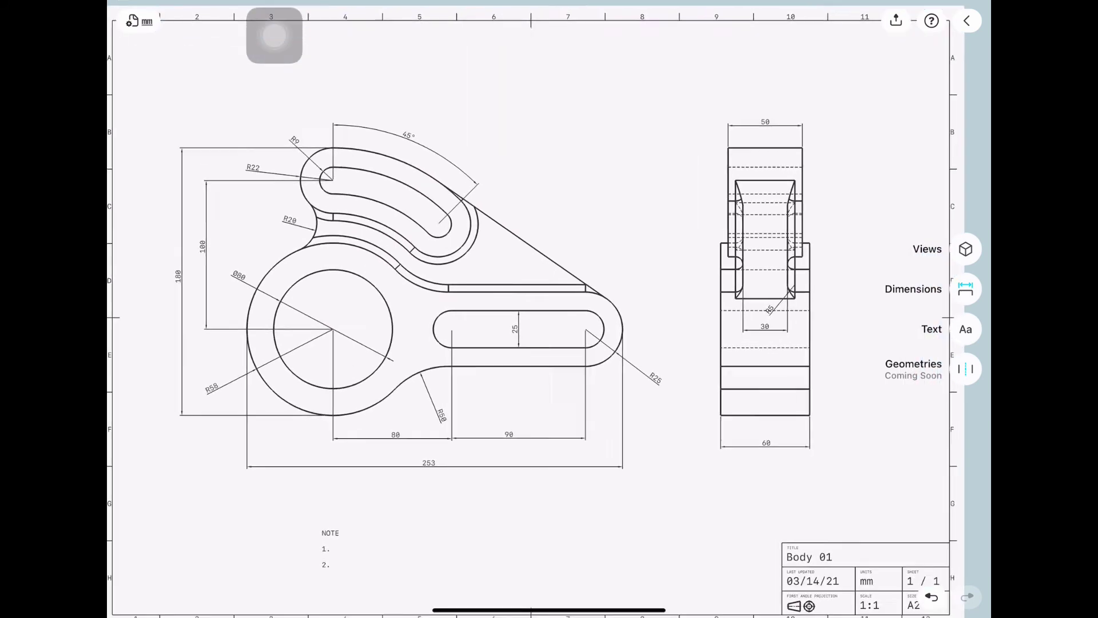
scroll(401, 517, up, 2)
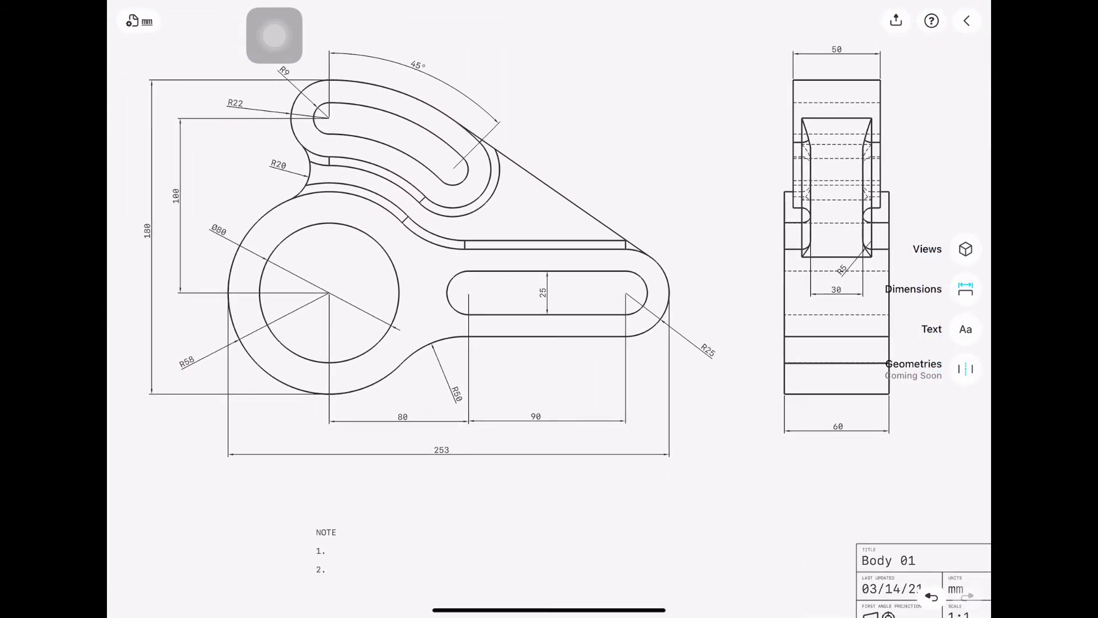
scroll(457, 286, up, 1)
scroll(457, 286, up, 1)
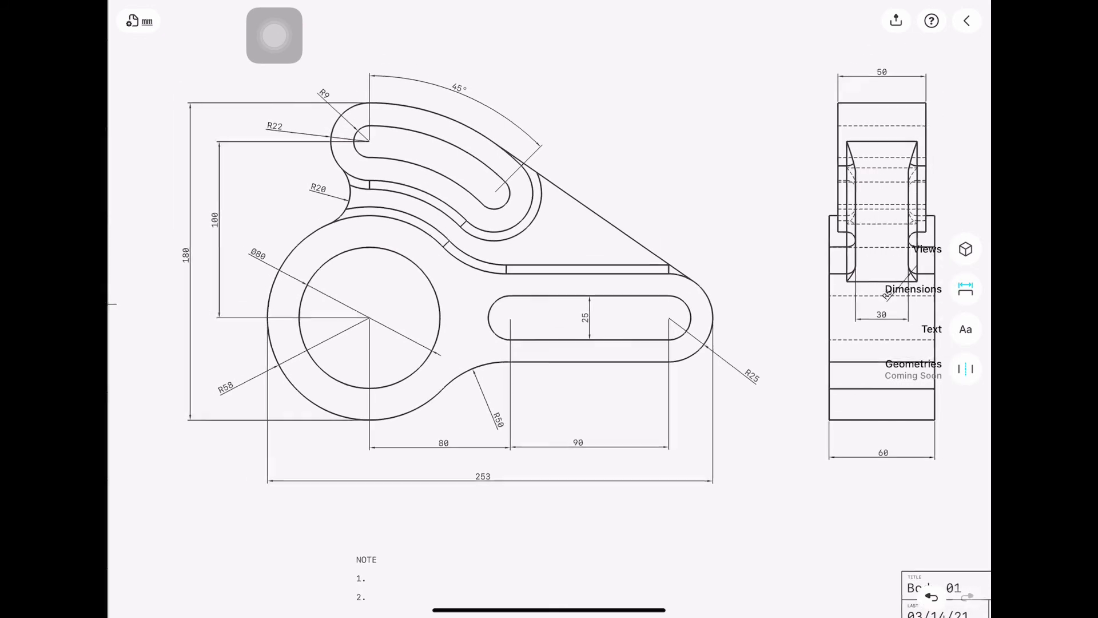
scroll(457, 286, up, 1)
scroll(458, 286, up, 1)
scroll(288, 429, up, 2)
scroll(288, 429, up, 1)
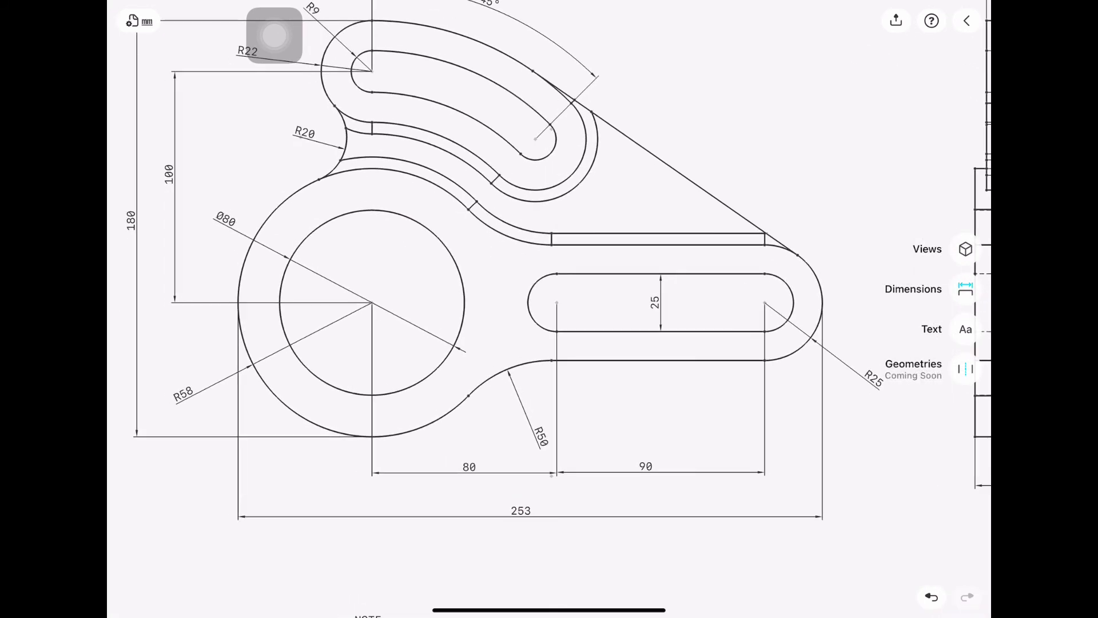
click(200, 387)
drag(200, 386, 214, 384)
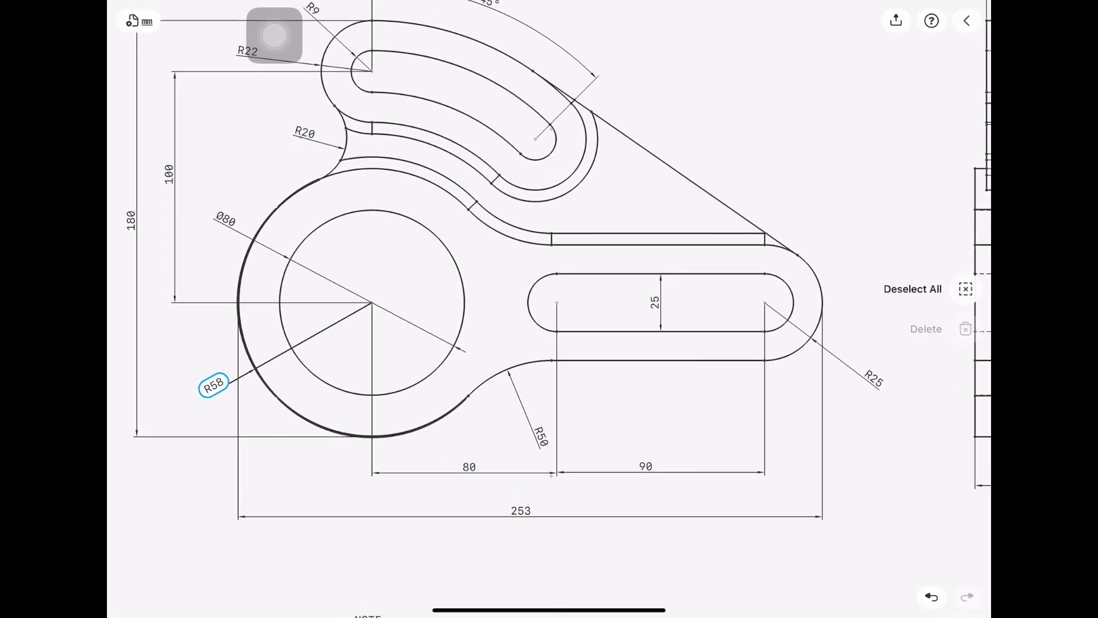
Move the R22 label down and to the right
scroll(457, 286, up, 2)
scroll(458, 343, up, 1)
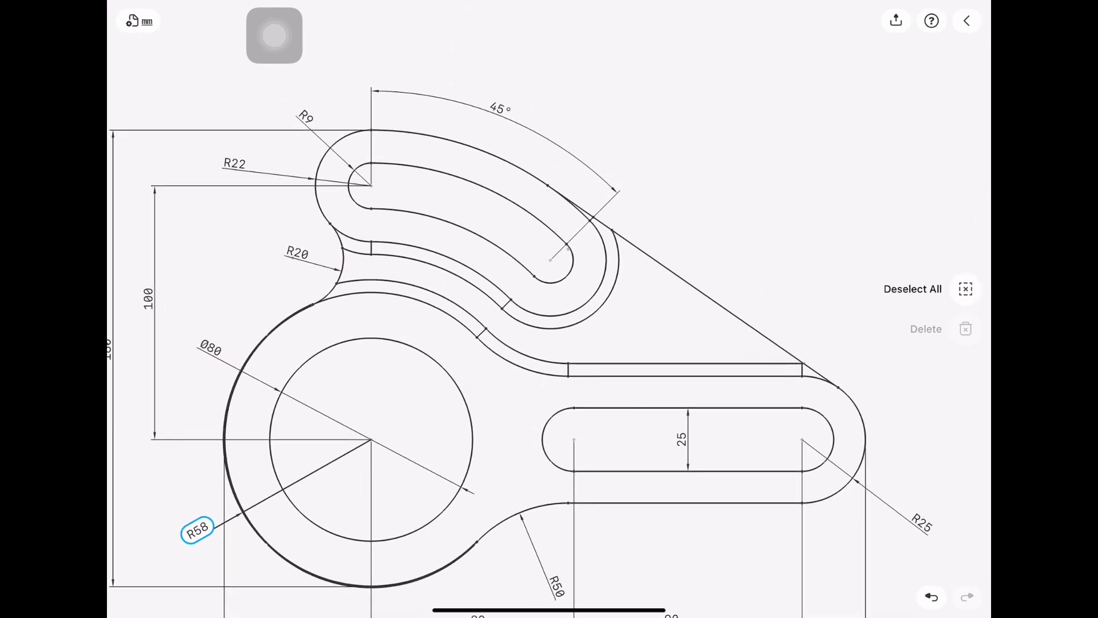
mouse_move(234, 163)
mouse_down()
mouse_move(252, 167)
mouse_move(275, 205)
mouse_up()
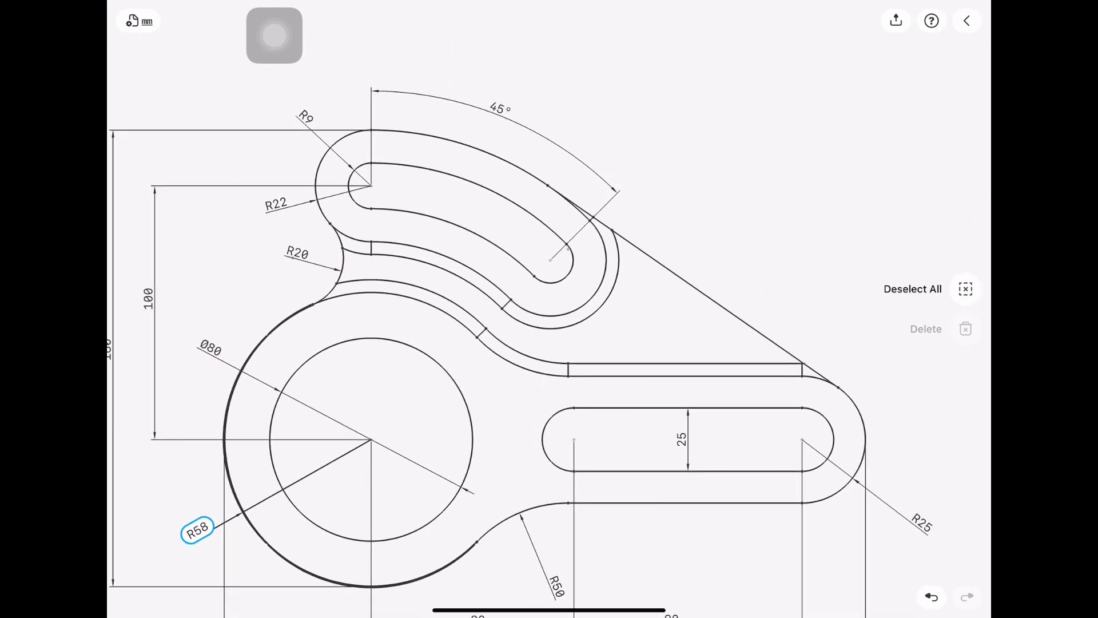
scroll(458, 286, down, 2)
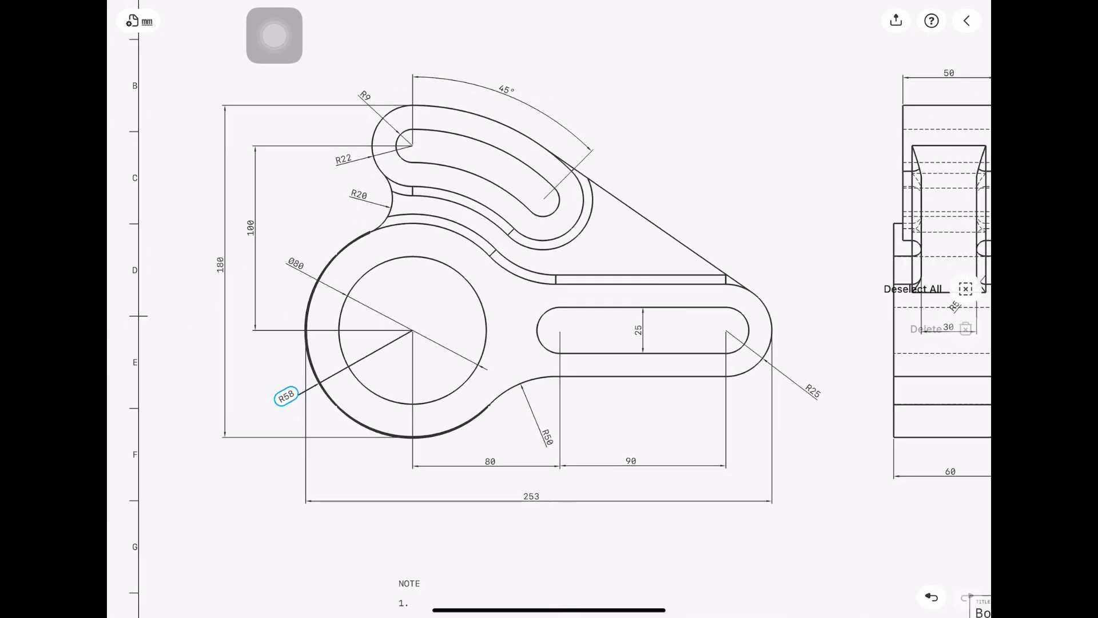
scroll(458, 286, down, 1)
scroll(458, 286, down, 1)
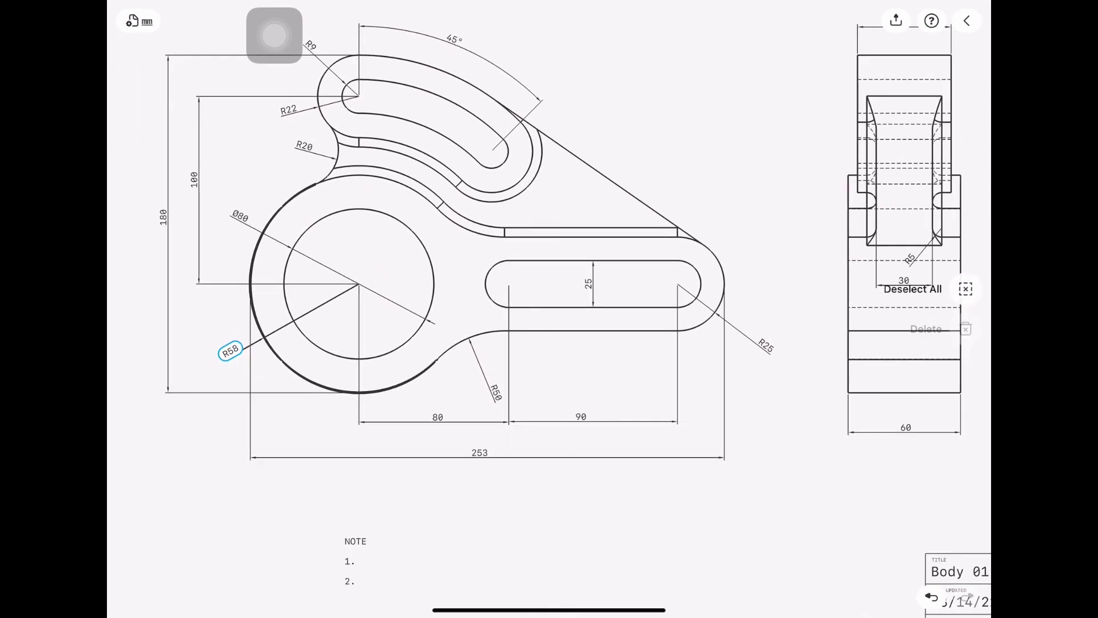
scroll(467, 403, up, 5)
scroll(467, 403, down, 5)
scroll(514, 286, up, 1)
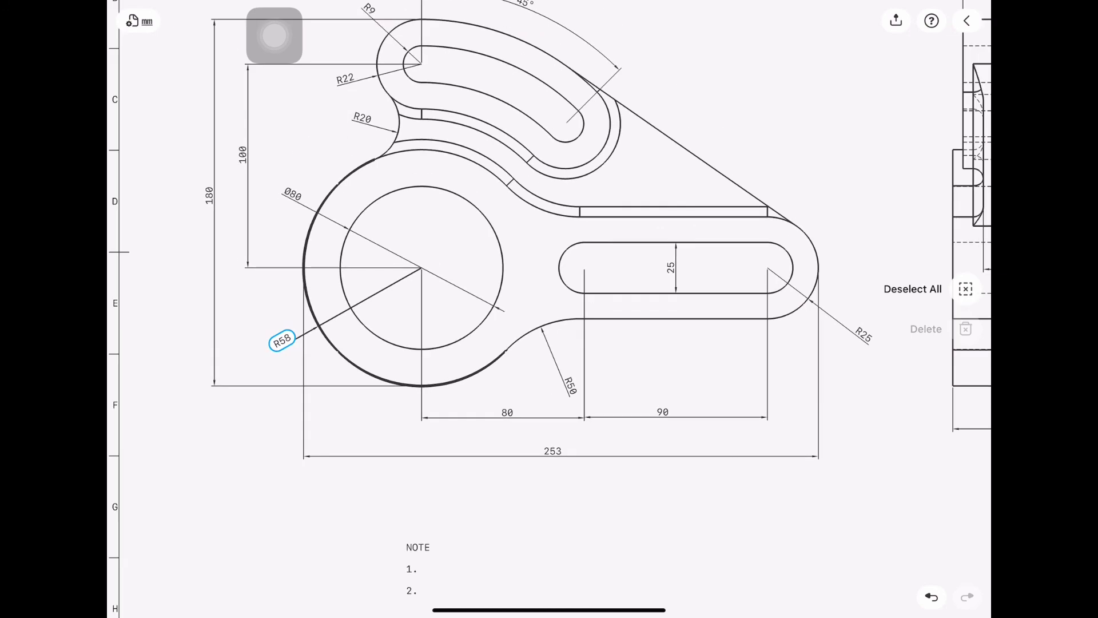
click(965, 289)
Nudge the R25 label slightly up and to the left
scroll(549, 309, down, 1)
scroll(549, 308, down, 1)
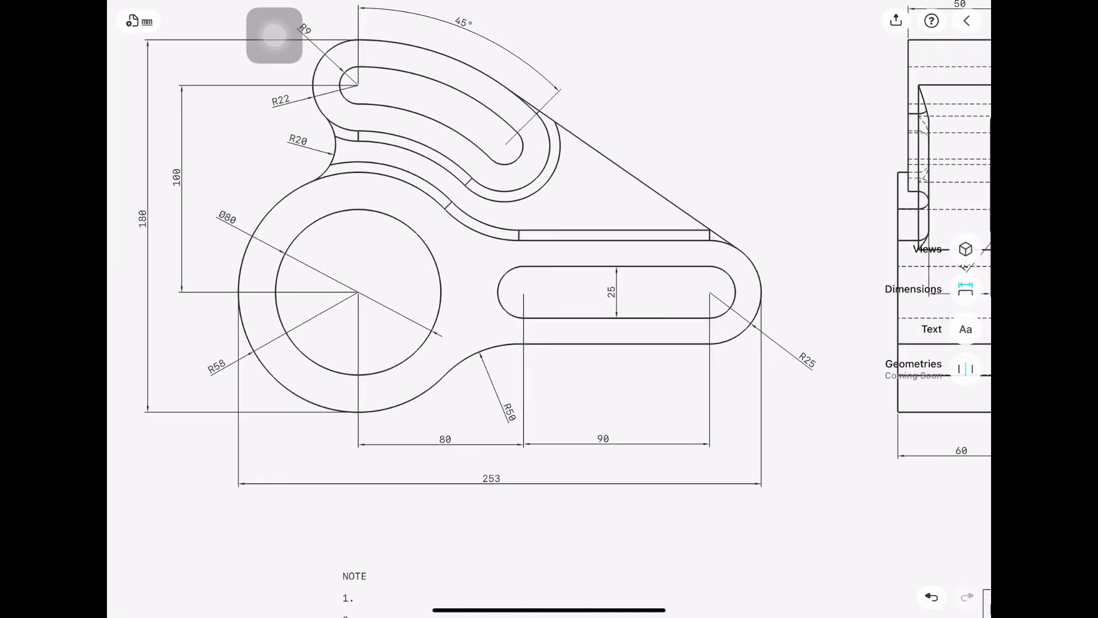
scroll(549, 309, down, 2)
scroll(549, 309, down, 1)
scroll(664, 384, up, 1)
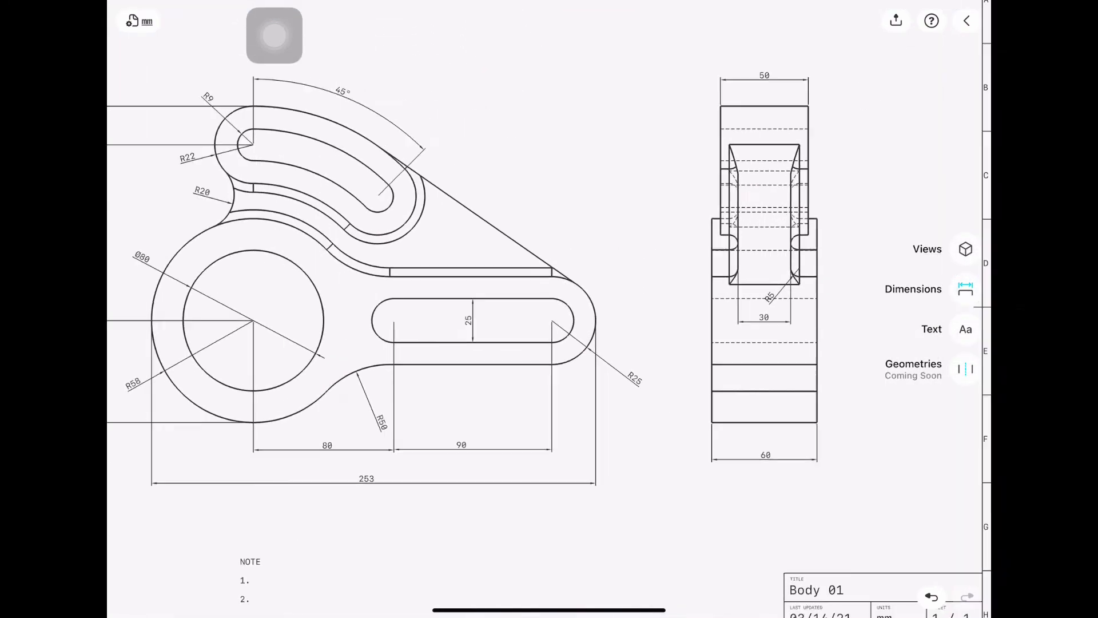
scroll(663, 384, up, 1)
scroll(663, 384, up, 1)
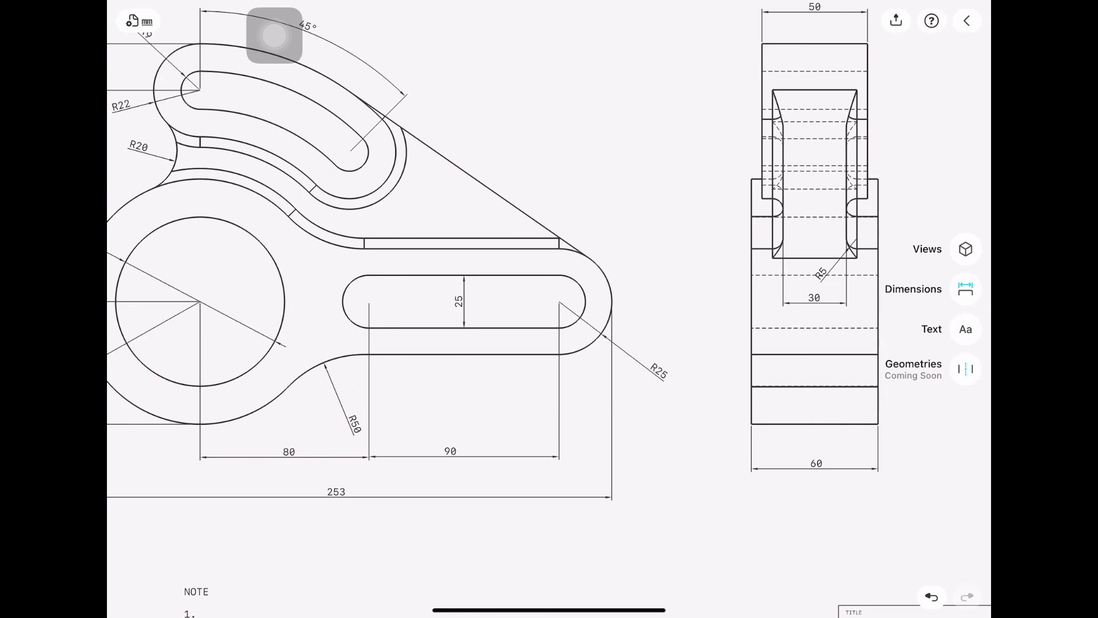
drag(659, 371, 643, 361)
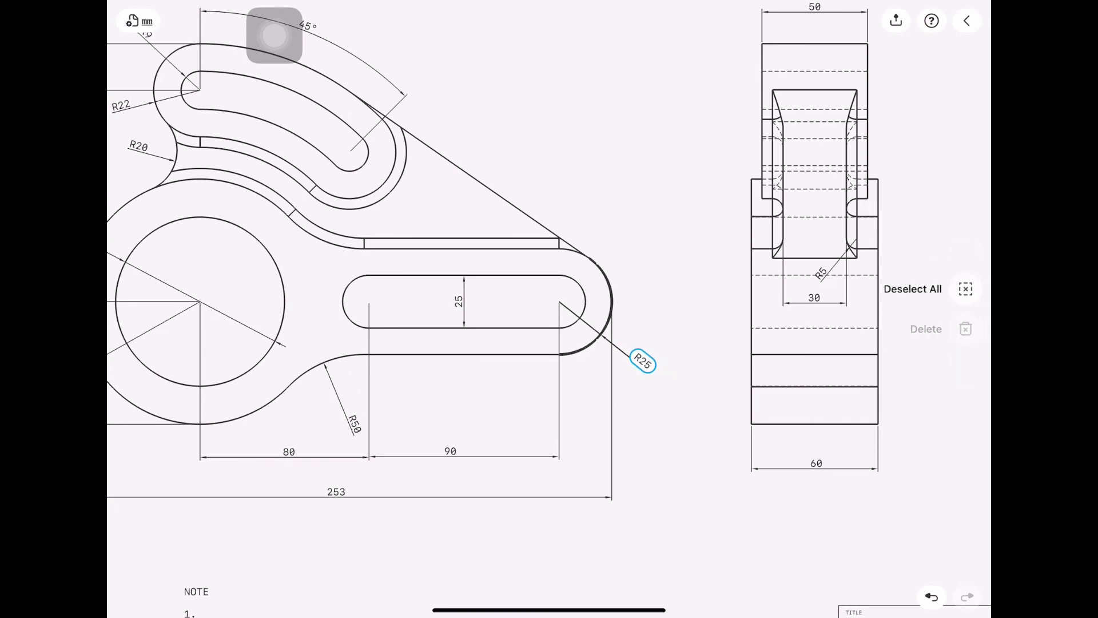
click(966, 289)
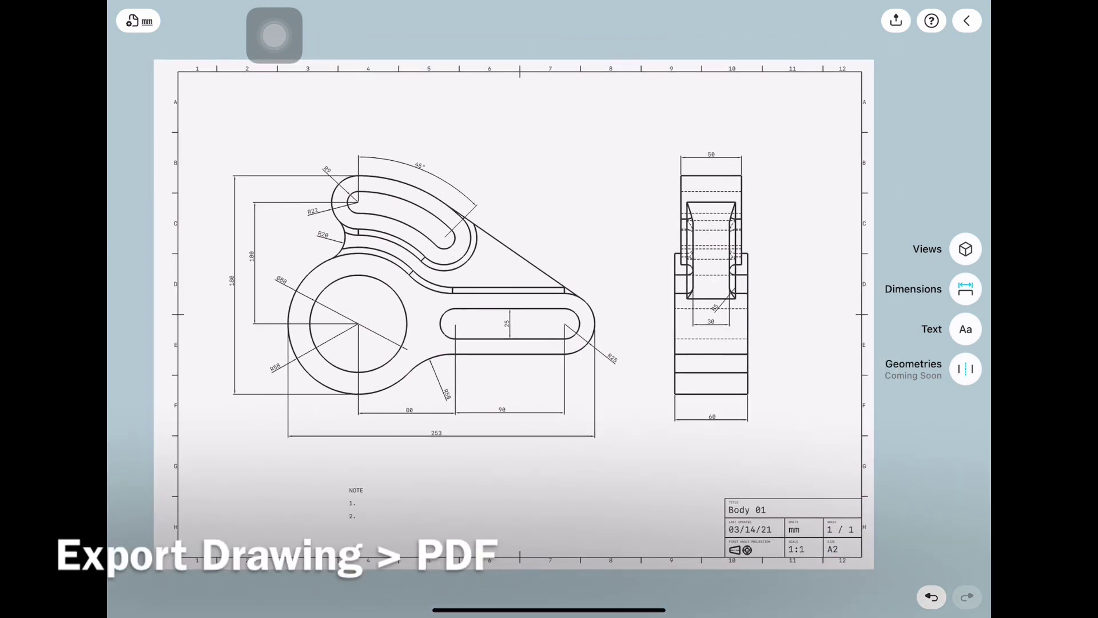
Export the sheet as a PDF, Body 01.pdf, into On My iPad > Downloads
click(896, 20)
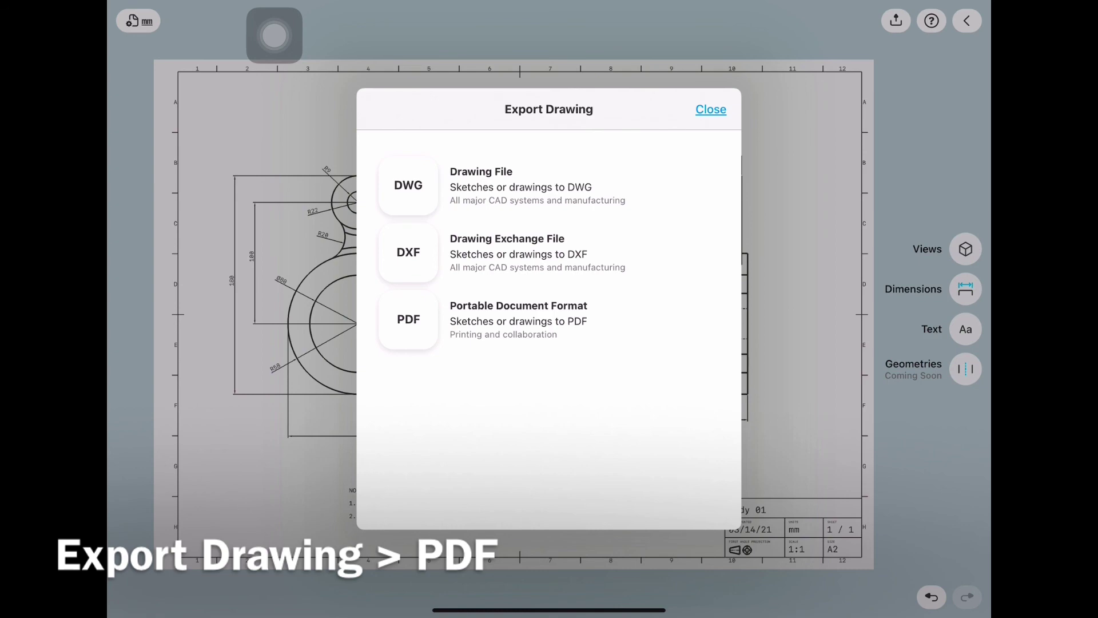
click(408, 319)
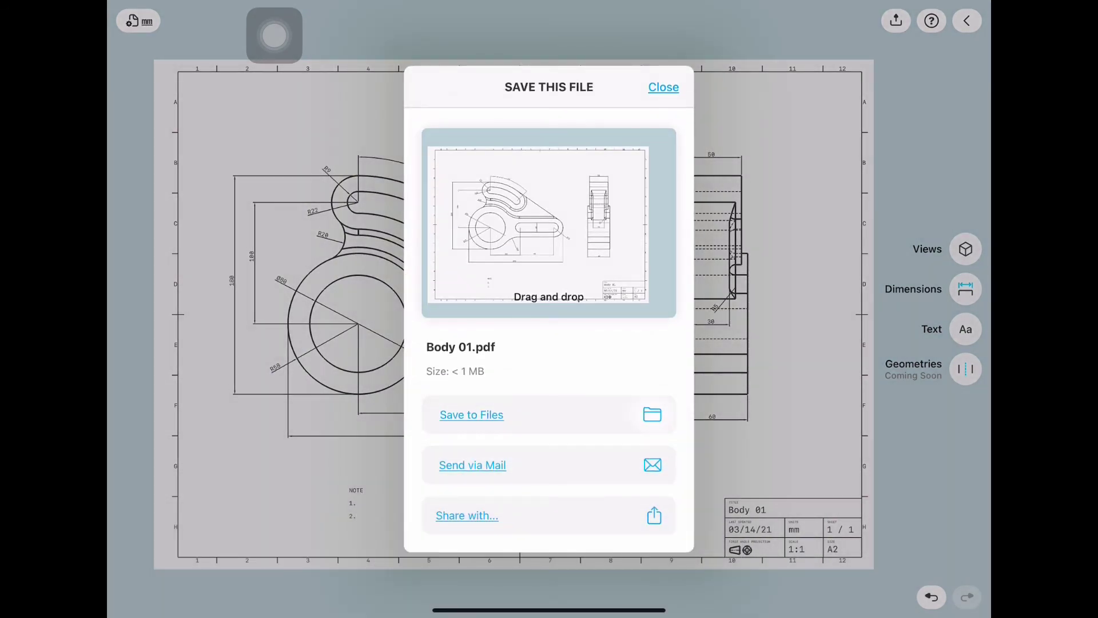
click(472, 415)
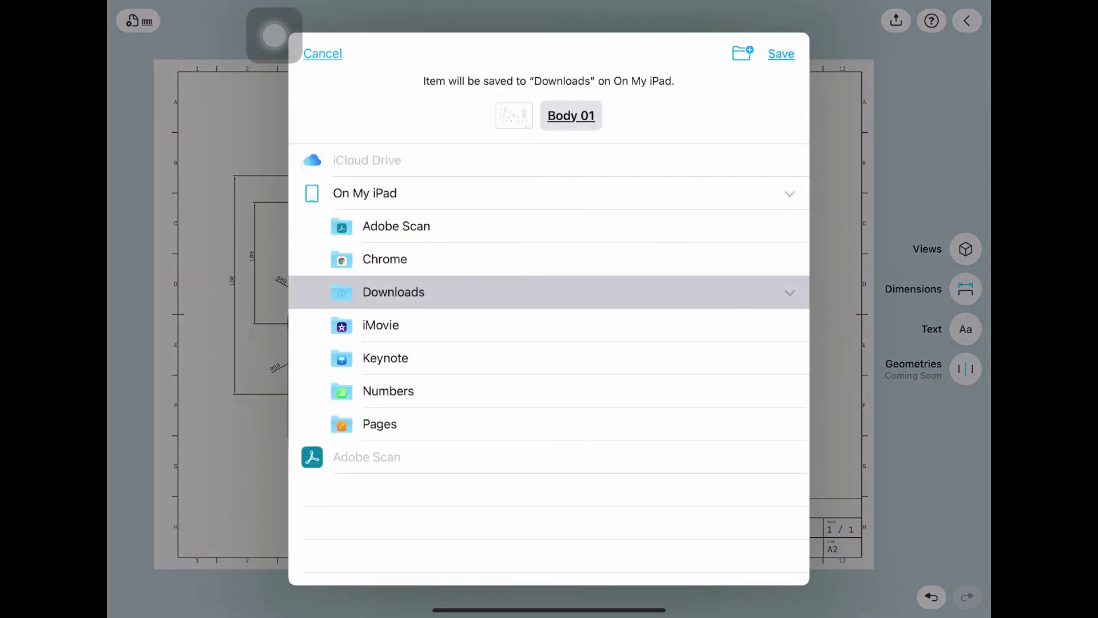
click(780, 54)
click(663, 88)
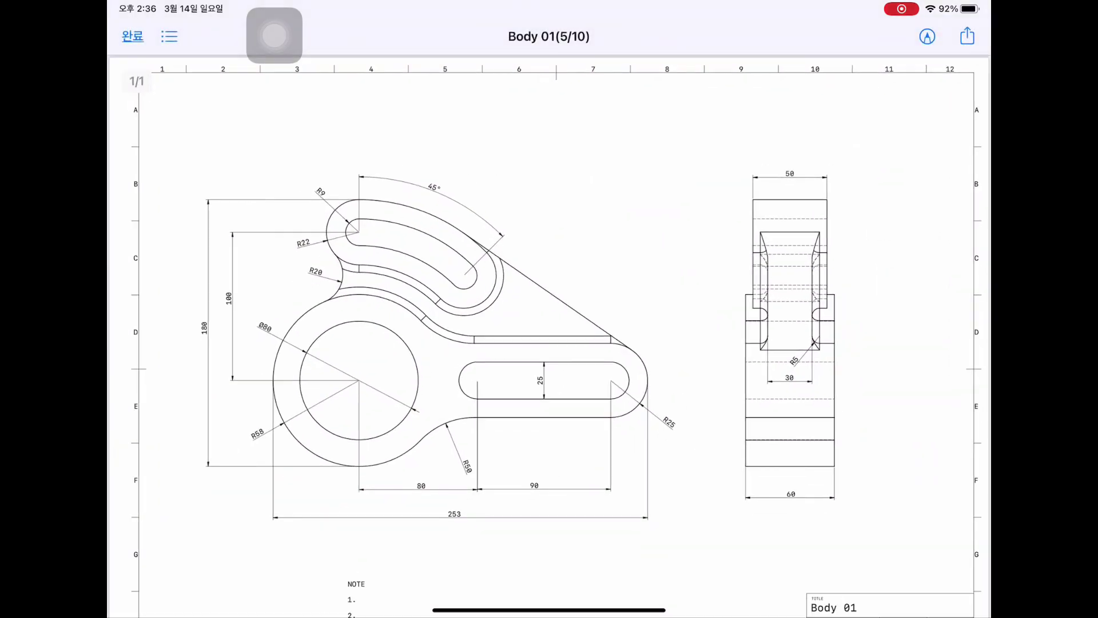
Scroll through the Body 01.pdf page in Files, then close the preview with 완료 (Done)
scroll(549, 337, down, 3)
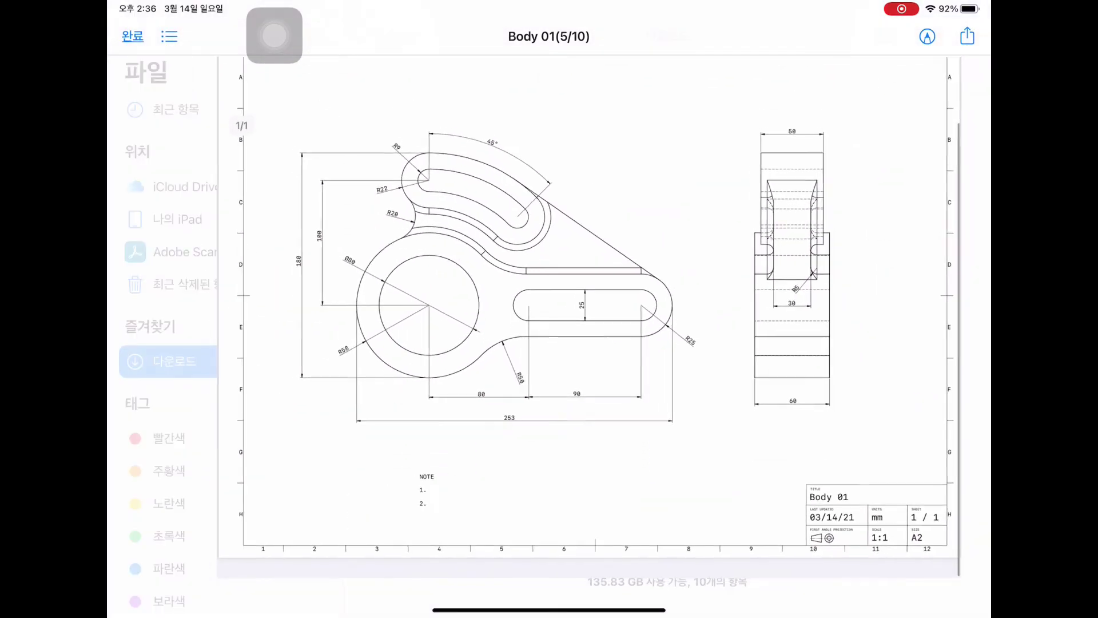
scroll(549, 338, up, 3)
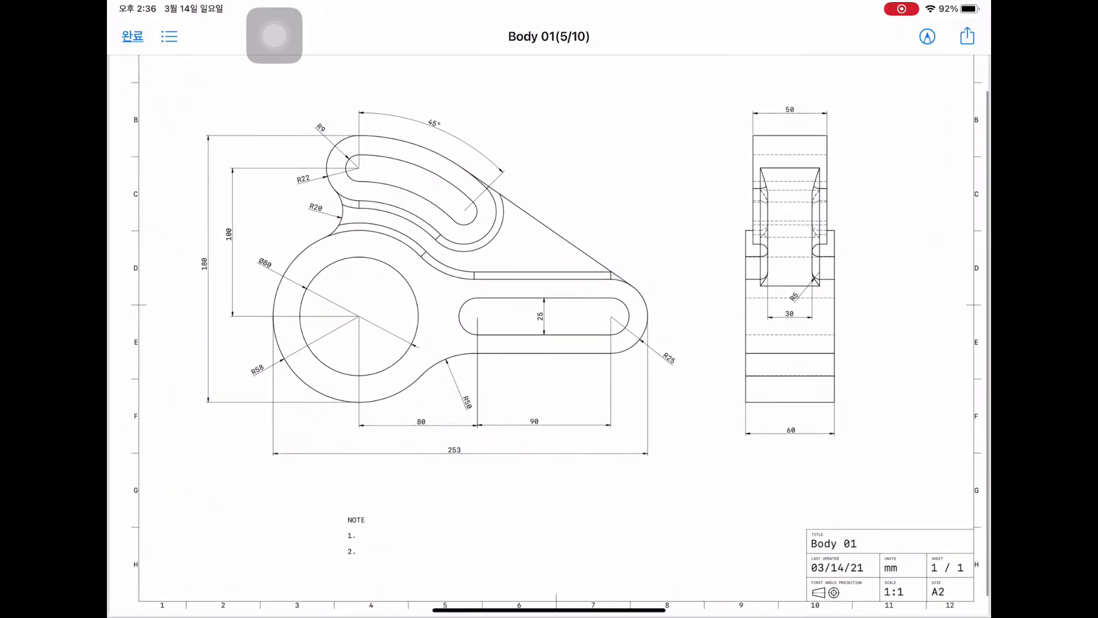
scroll(549, 338, down, 3)
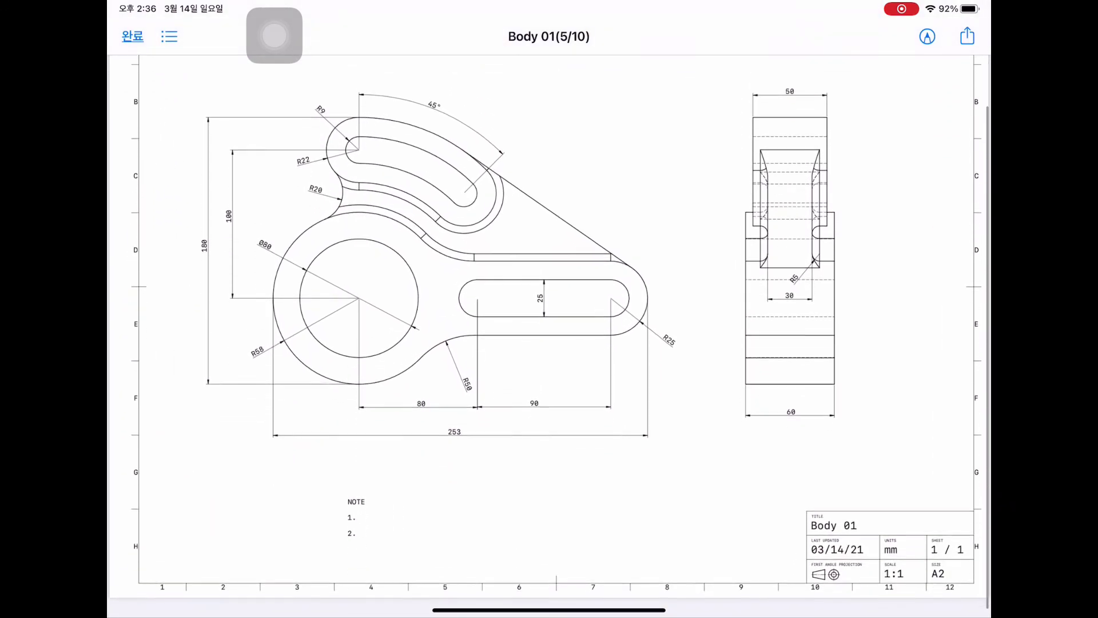
scroll(549, 338, up, 1)
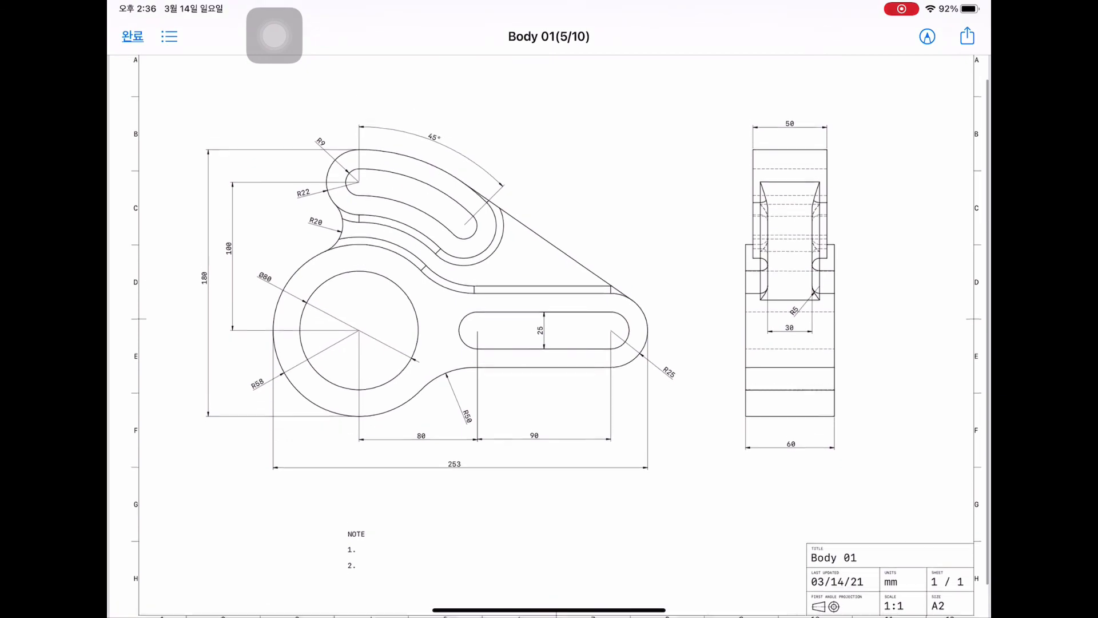
scroll(549, 338, down, 1)
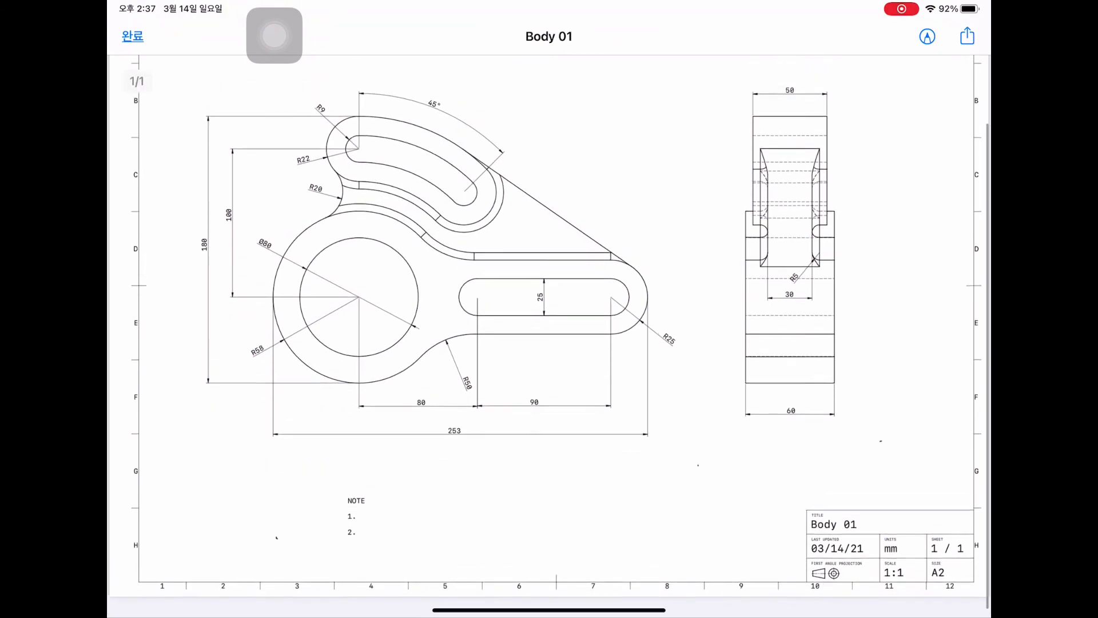
scroll(549, 338, down, 2)
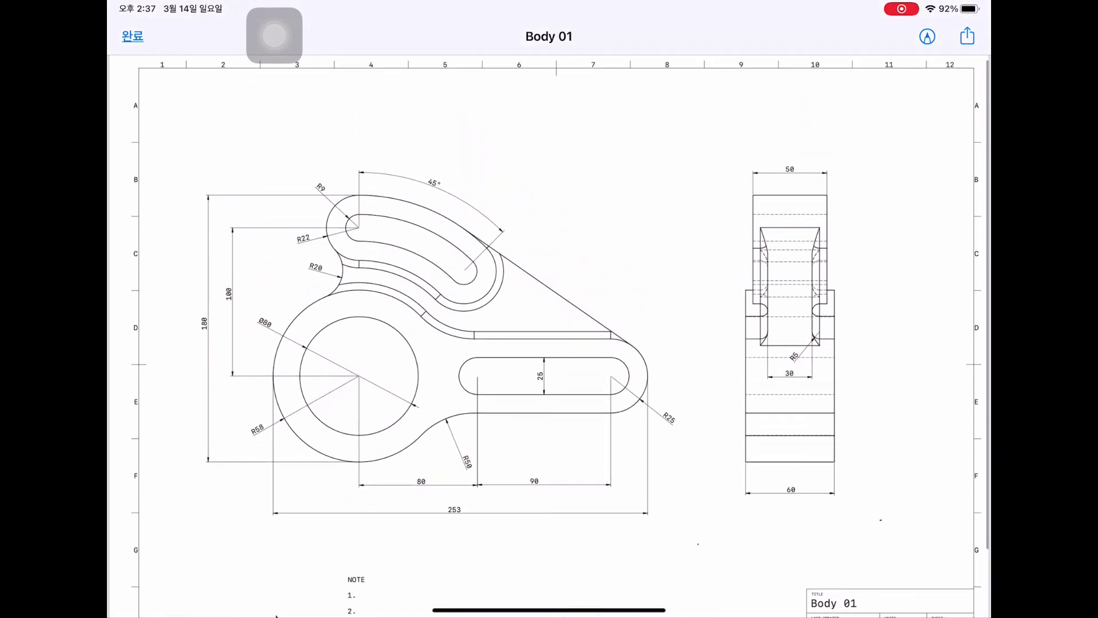
click(132, 36)
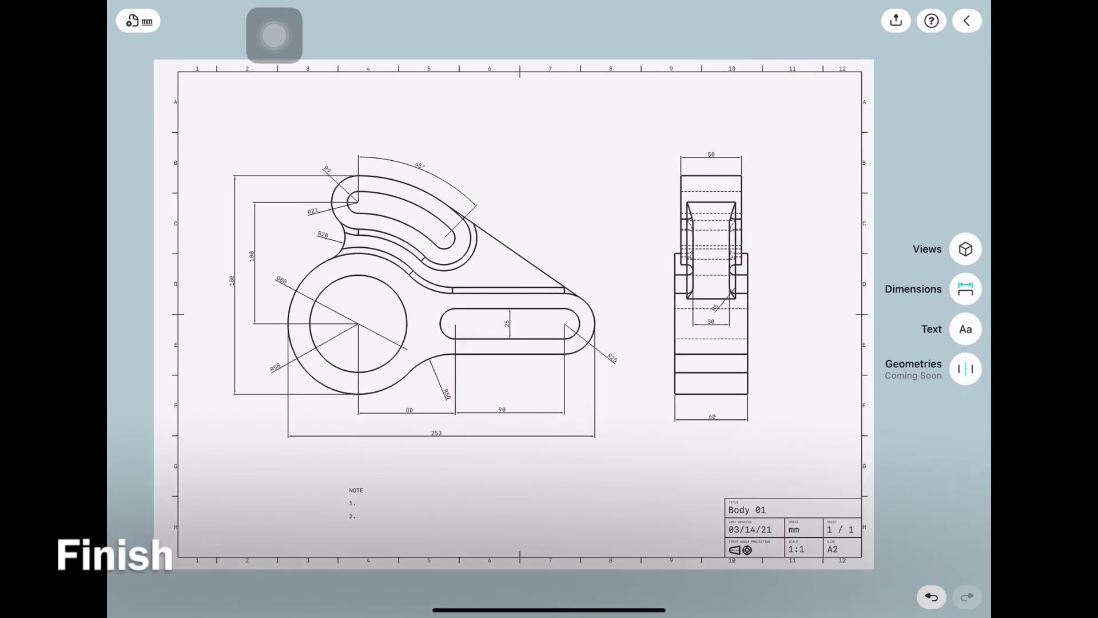